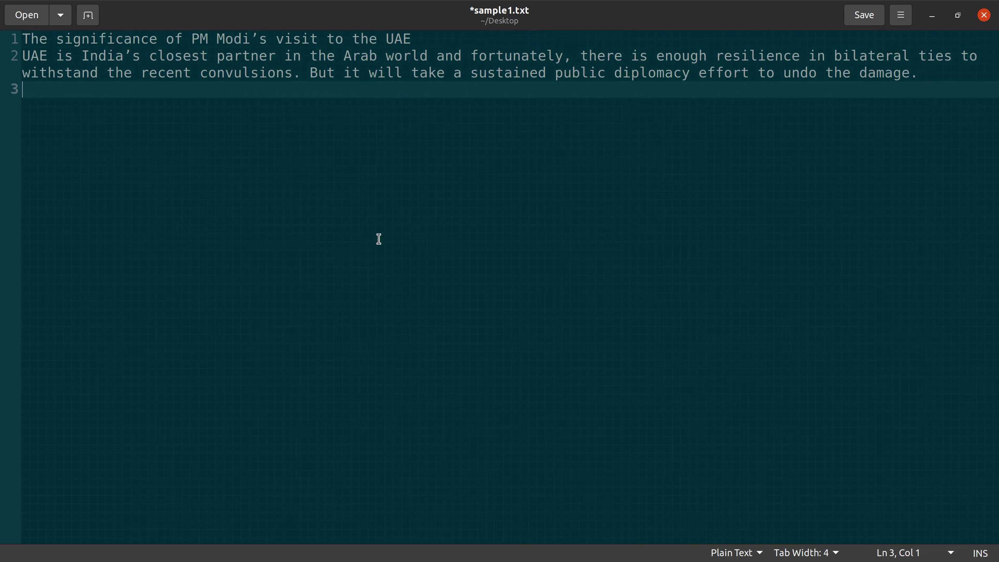
Step: Copy the article's Abu Dhabi photo caption onto line 3 of sample1.txt, ending it with a period
click(932, 16)
scroll(321, 234, down, 10)
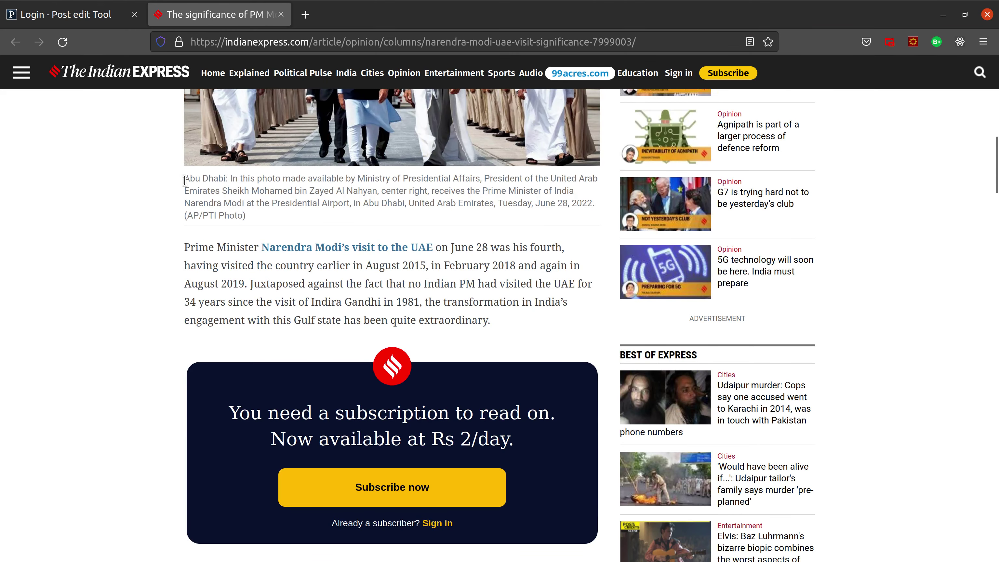
drag(185, 180, 593, 204)
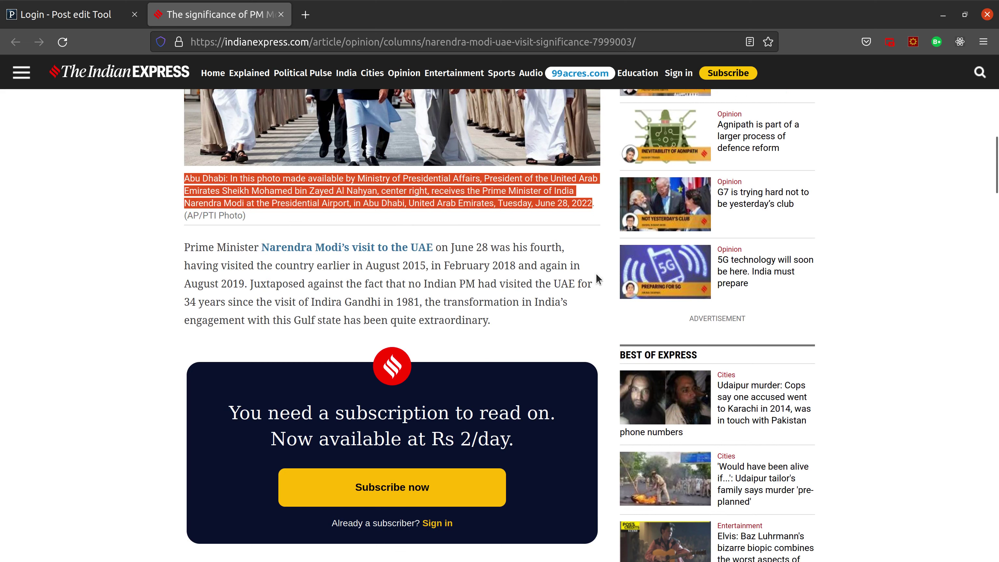
key(ctrl+c)
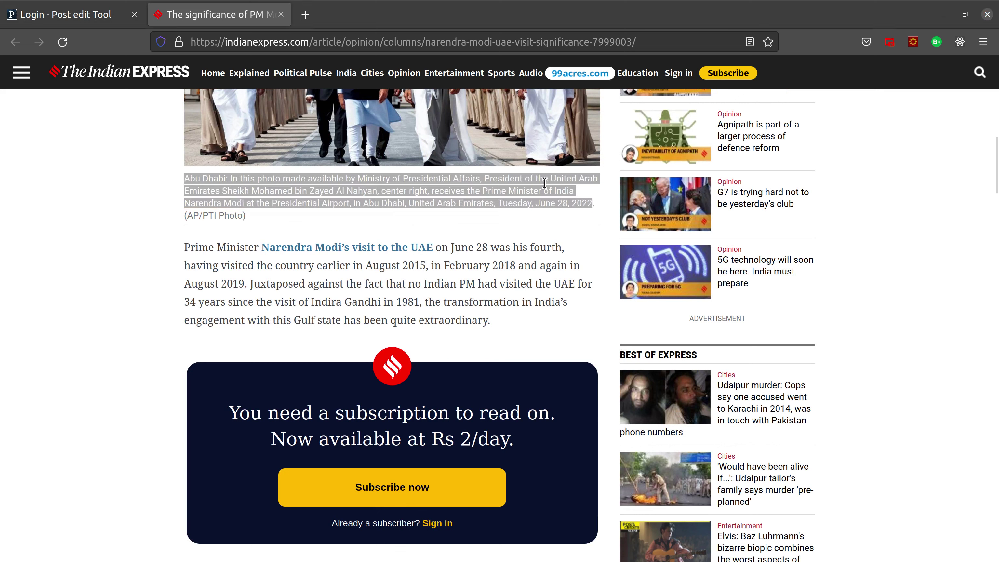
key(alt+Tab)
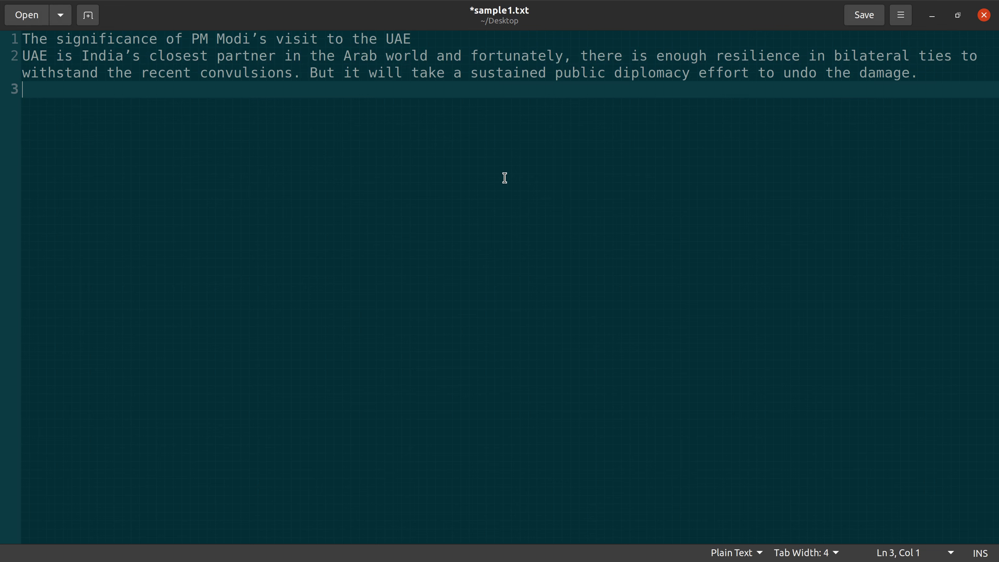
key(ctrl+v)
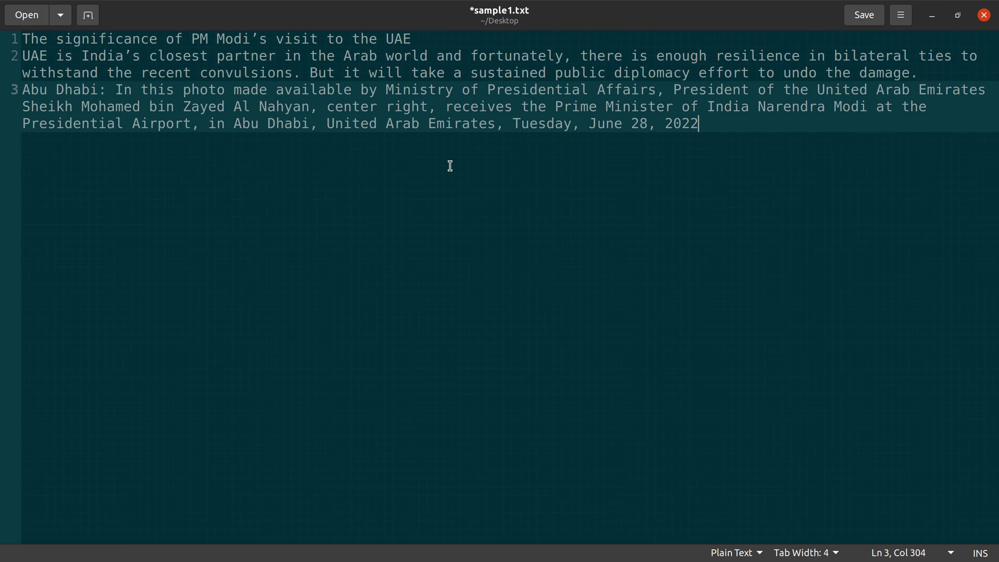
text(.)
key(Return)
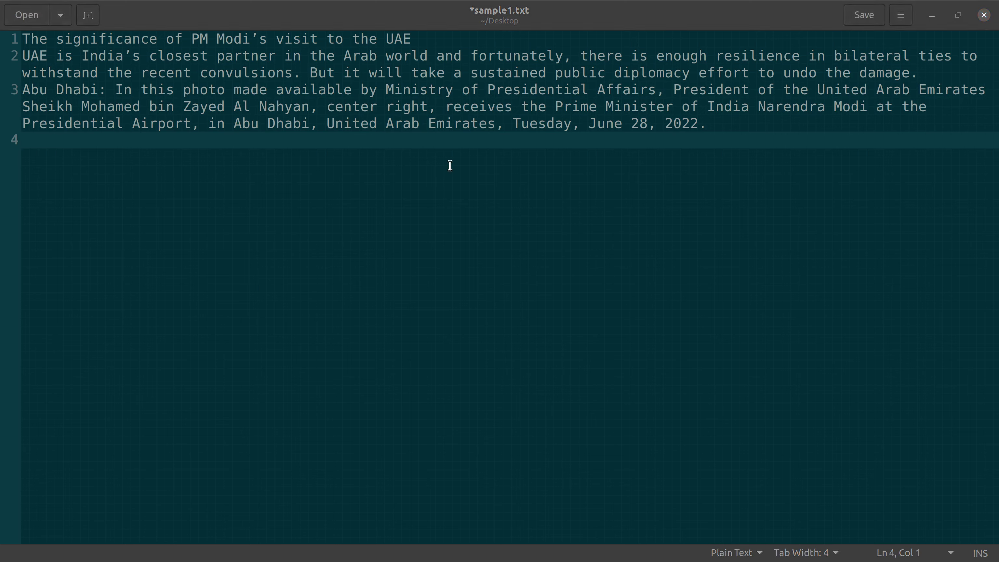
Step: Paste the opening Prime Minister paragraph onto line 4 and save sample1.txt
key(alt+Tab)
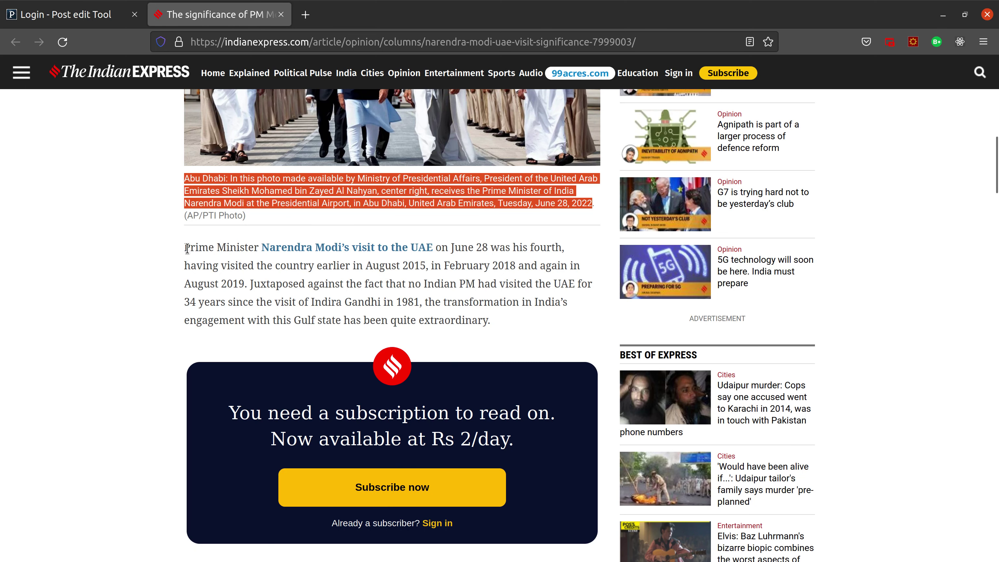
drag(187, 248, 484, 335)
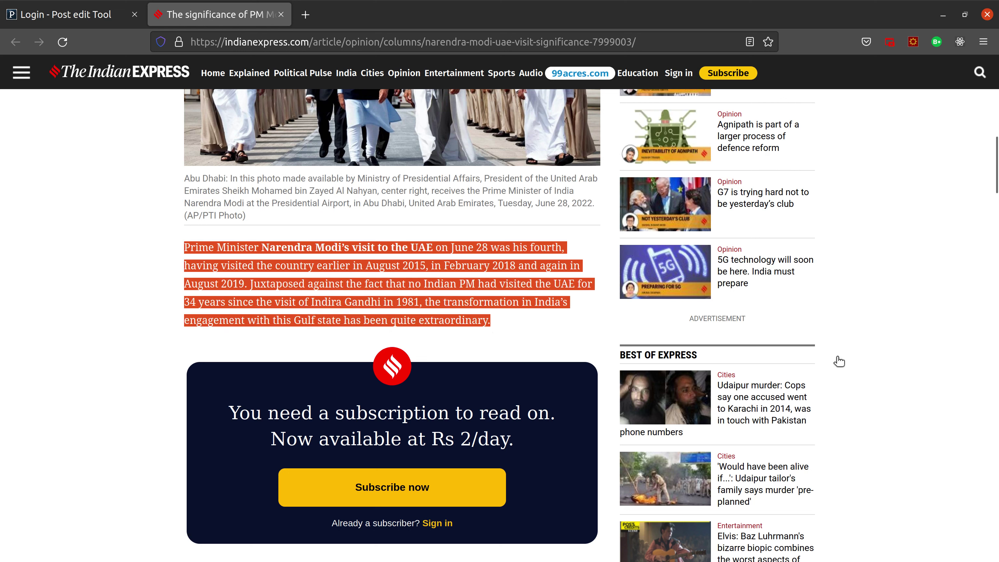
key(alt+Tab)
key(ctrl+v)
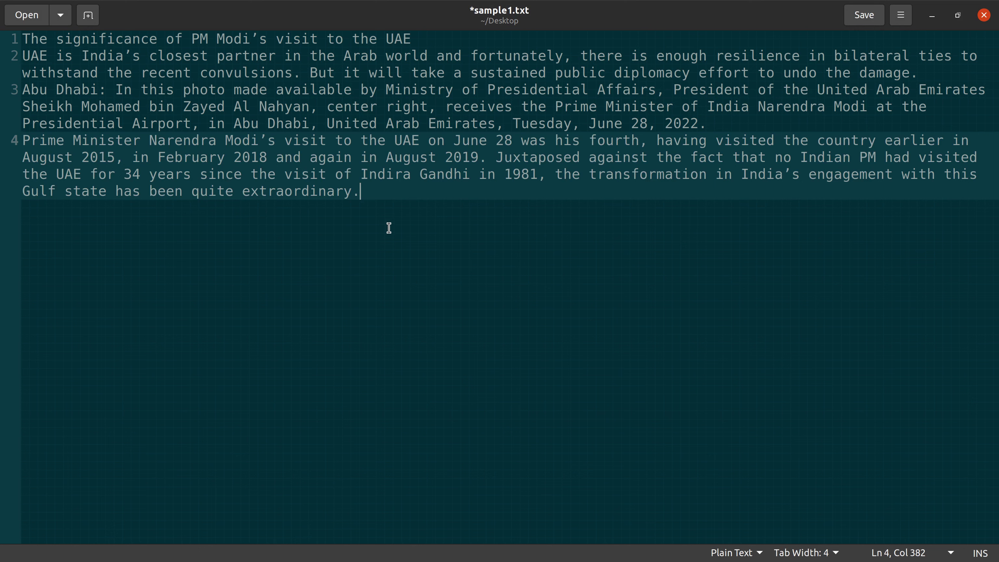
click(862, 18)
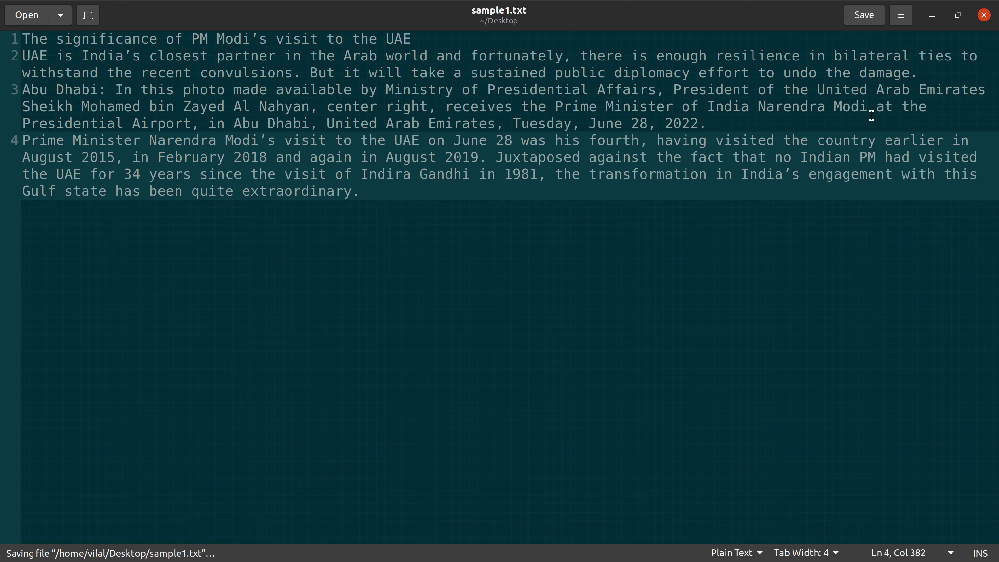
click(932, 17)
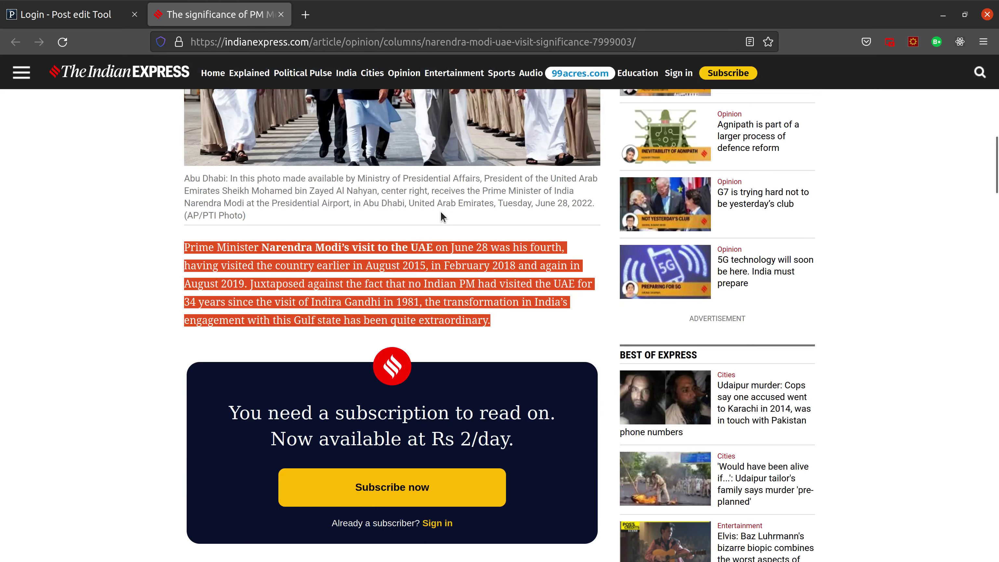
Step: Sign in to eBhashaLSP with the saved user_manager login to reach the empty Manager task page
click(75, 15)
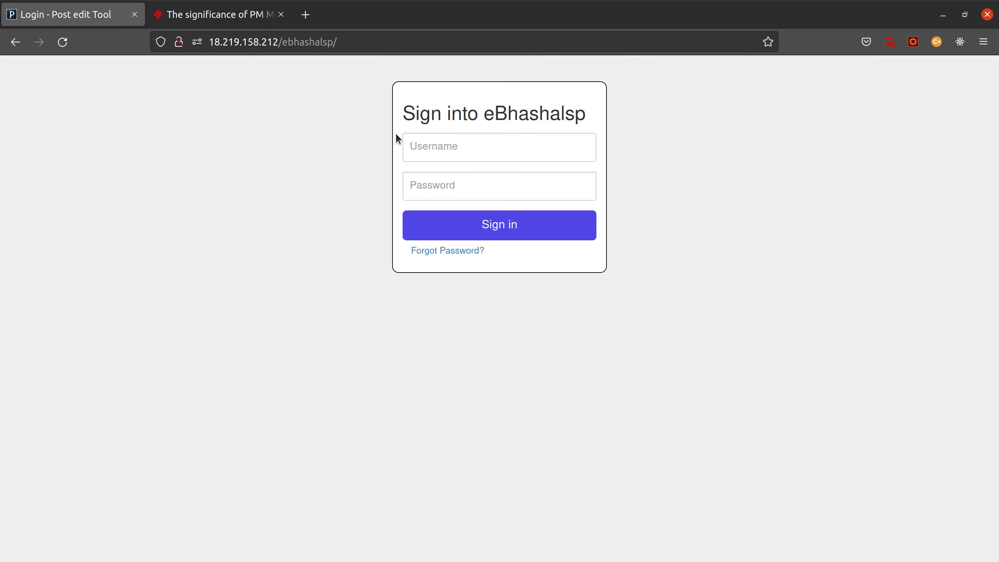
click(435, 142)
click(435, 146)
click(434, 153)
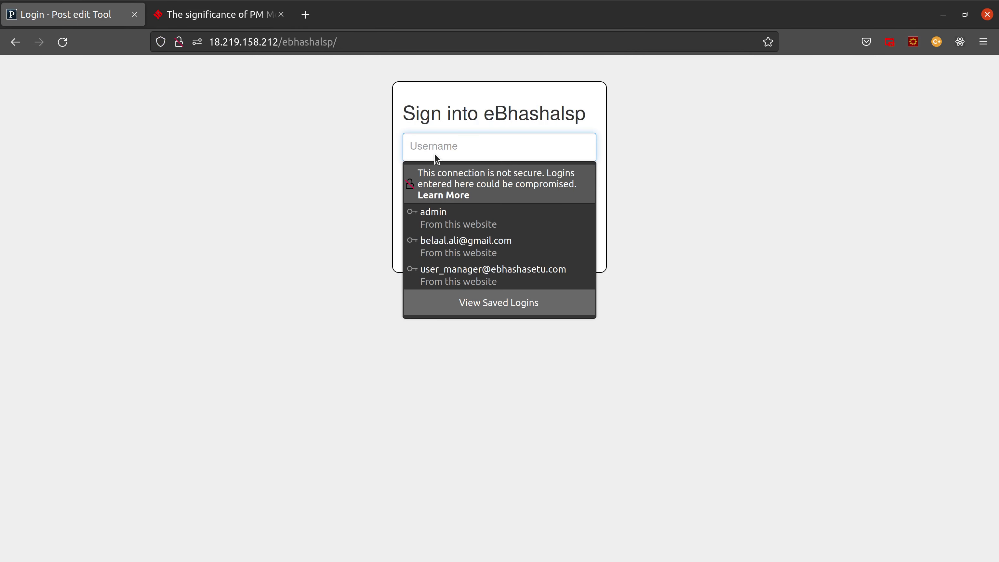
click(451, 281)
click(477, 226)
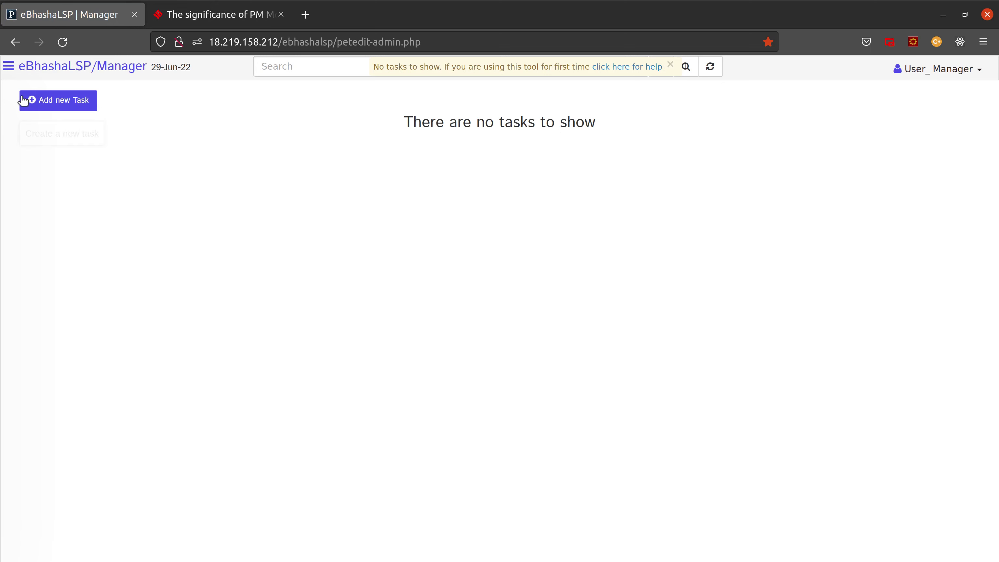
Step: Begin an Add new Task form and attach sample1.txt from the Desktop as its source file
click(68, 105)
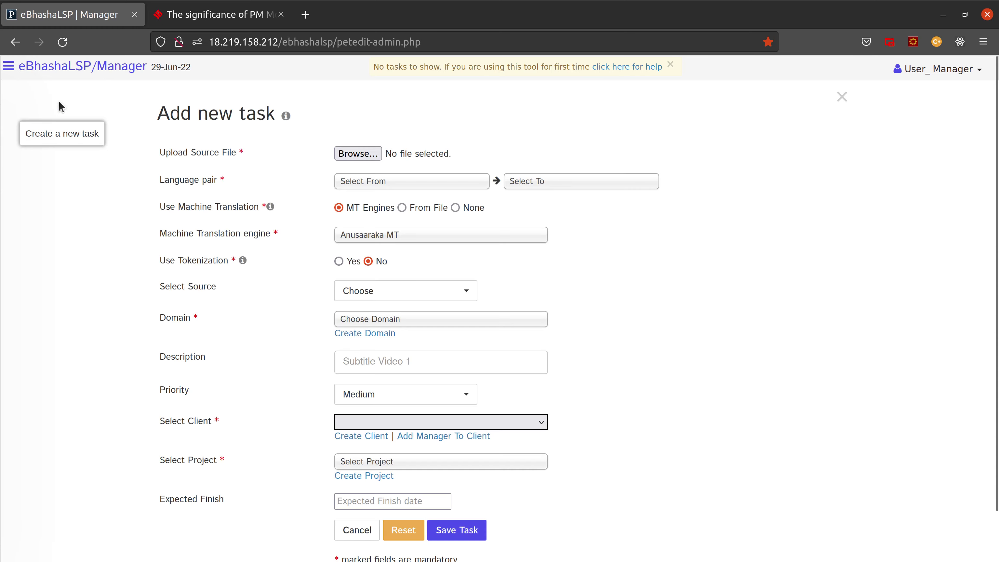
click(359, 154)
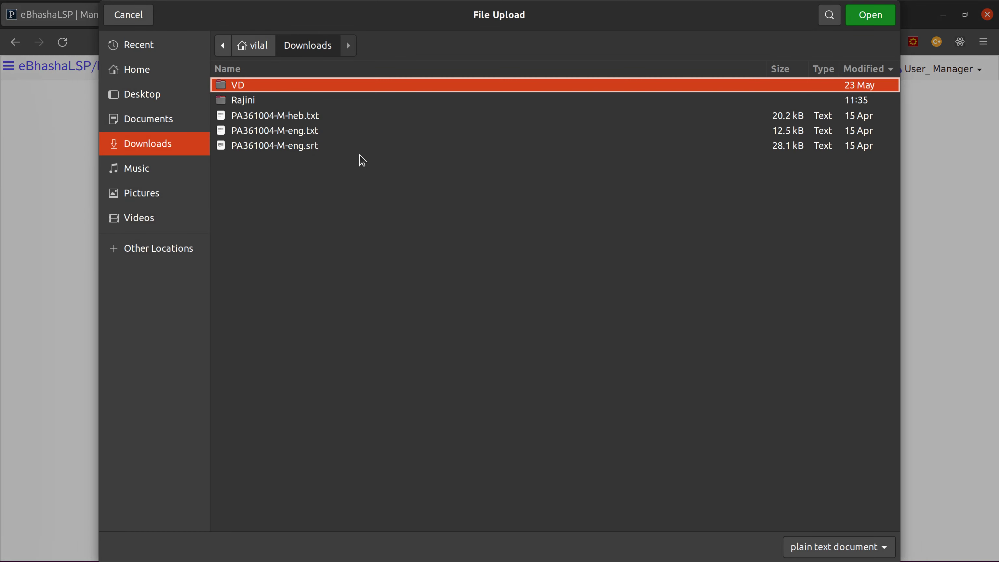
click(167, 95)
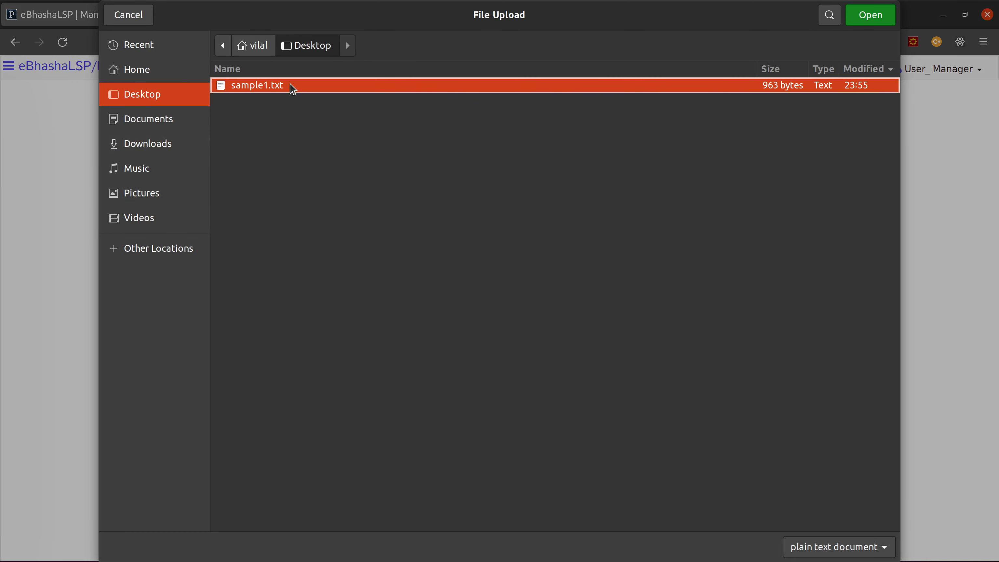
click(853, 18)
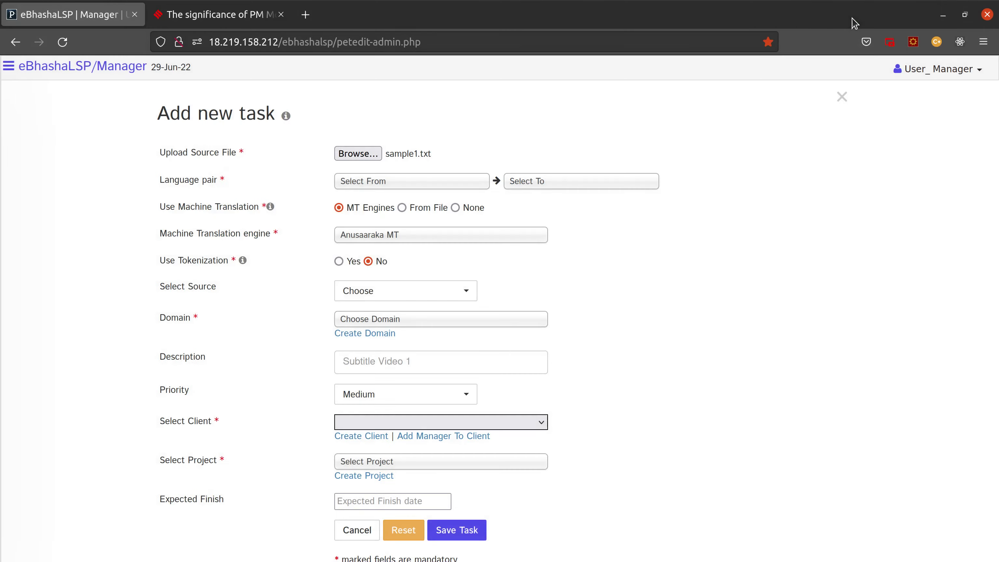
Step: Set the task's language pair to English as source and Hindi as target
click(398, 182)
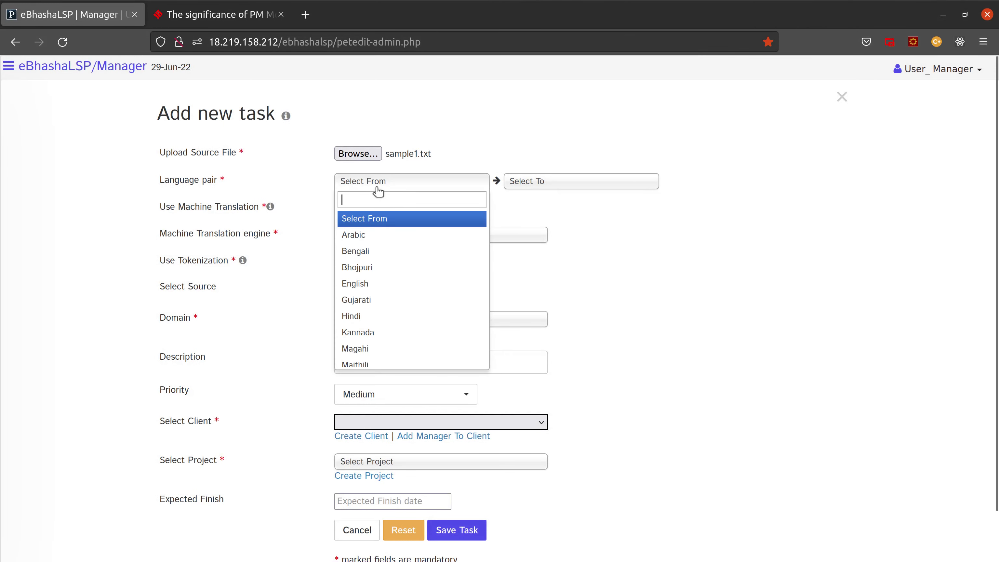
click(366, 287)
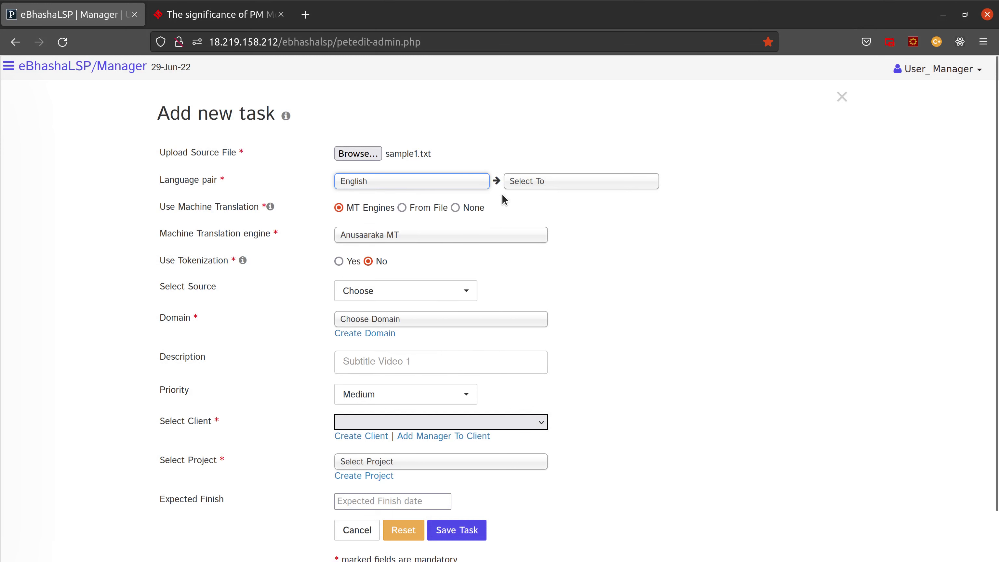
click(524, 185)
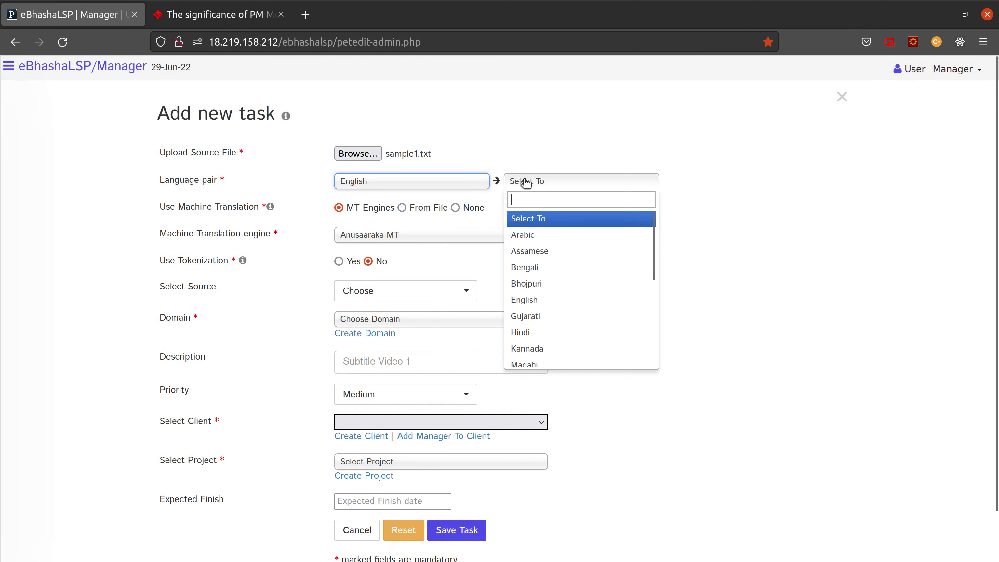
click(527, 332)
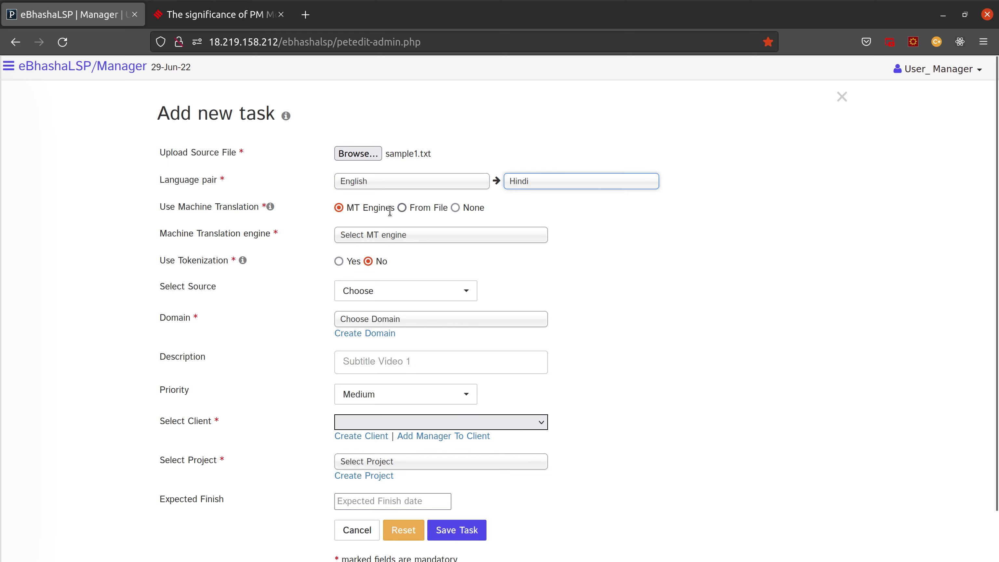
Step: Choose Google as the machine translation engine
mouse_move(201, 234)
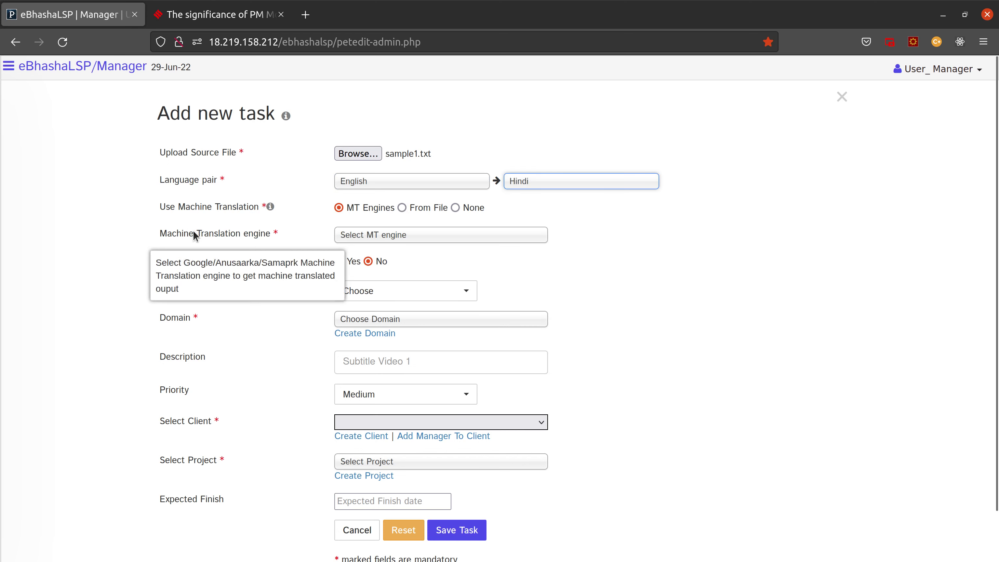
mouse_move(208, 213)
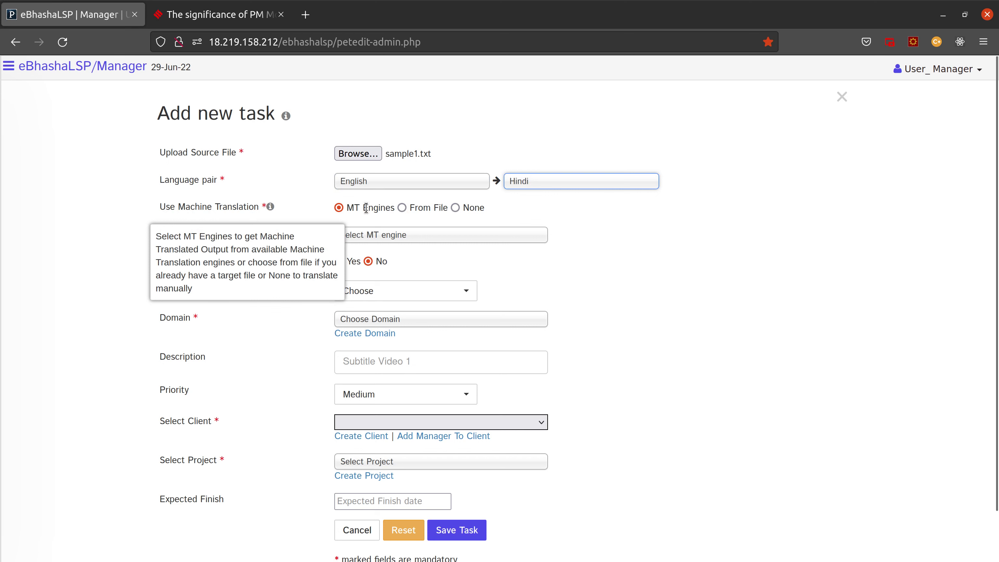
mouse_move(156, 238)
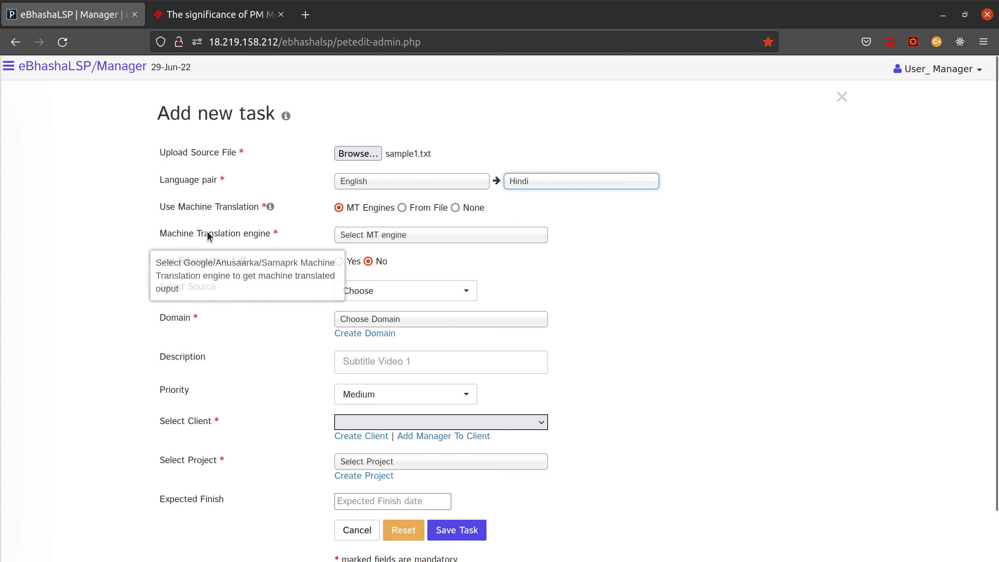
click(388, 236)
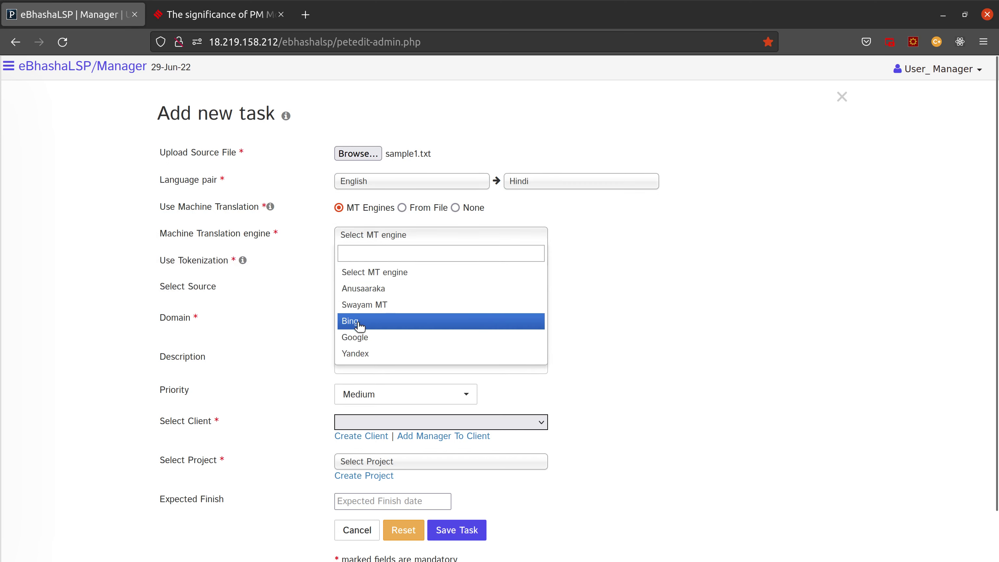
click(367, 338)
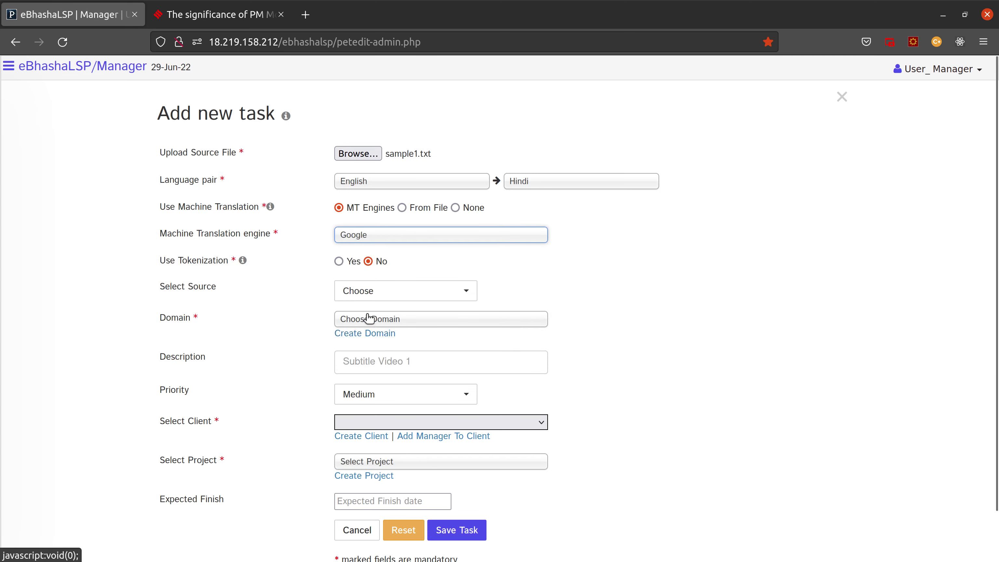
click(385, 238)
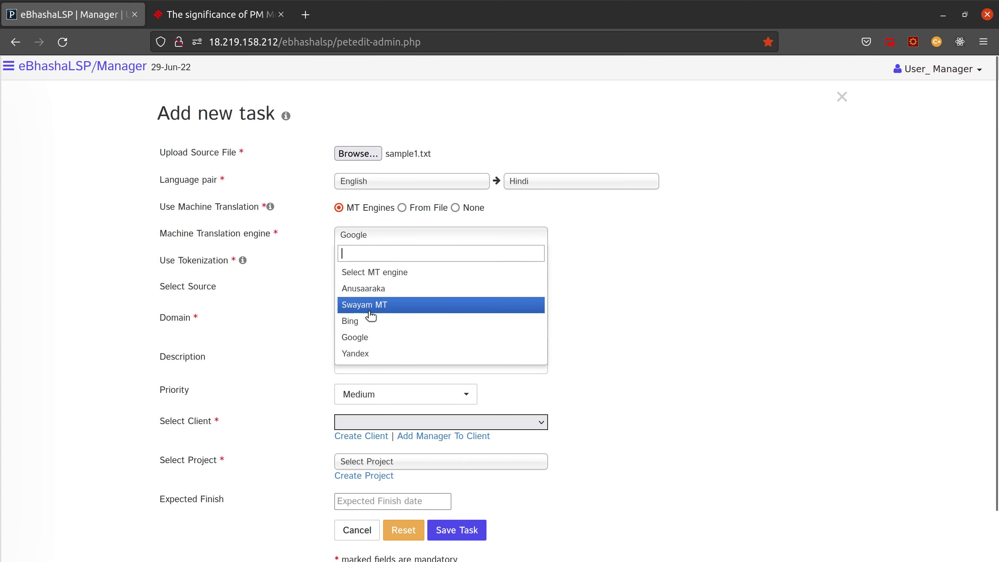
click(362, 342)
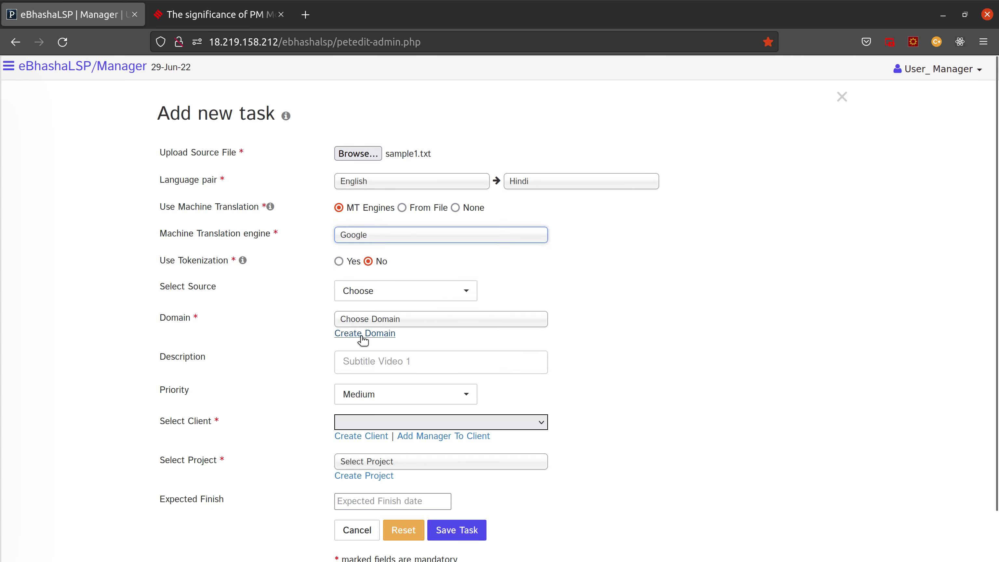
Step: Set Use Tokenization to Yes
mouse_move(266, 272)
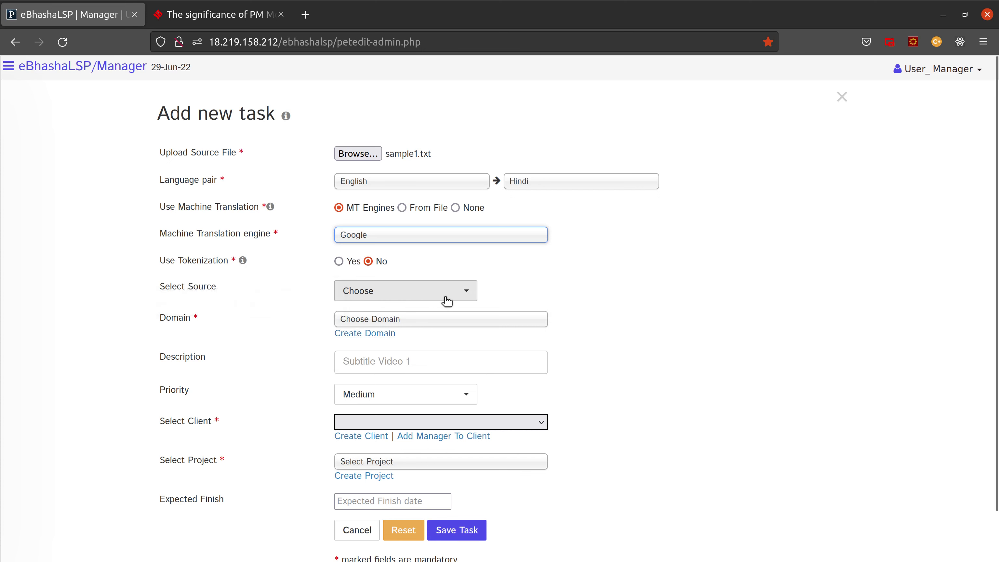
scroll(433, 291, down, 2)
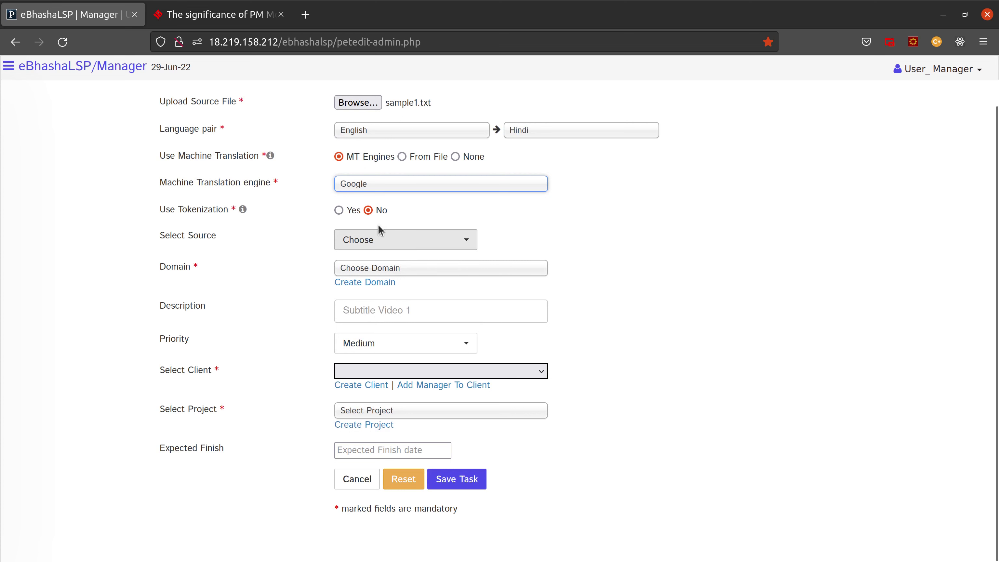
click(339, 211)
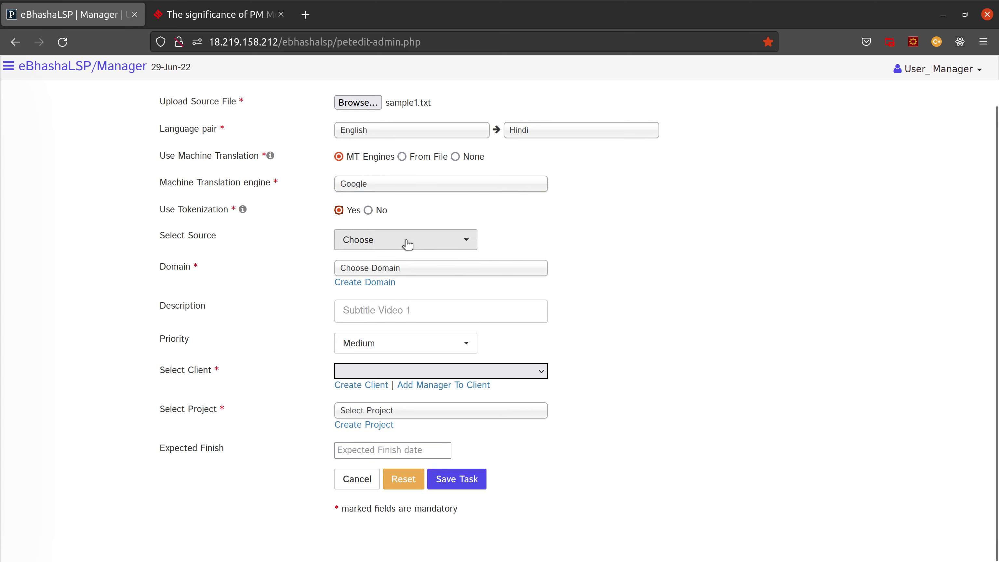
click(369, 211)
click(339, 211)
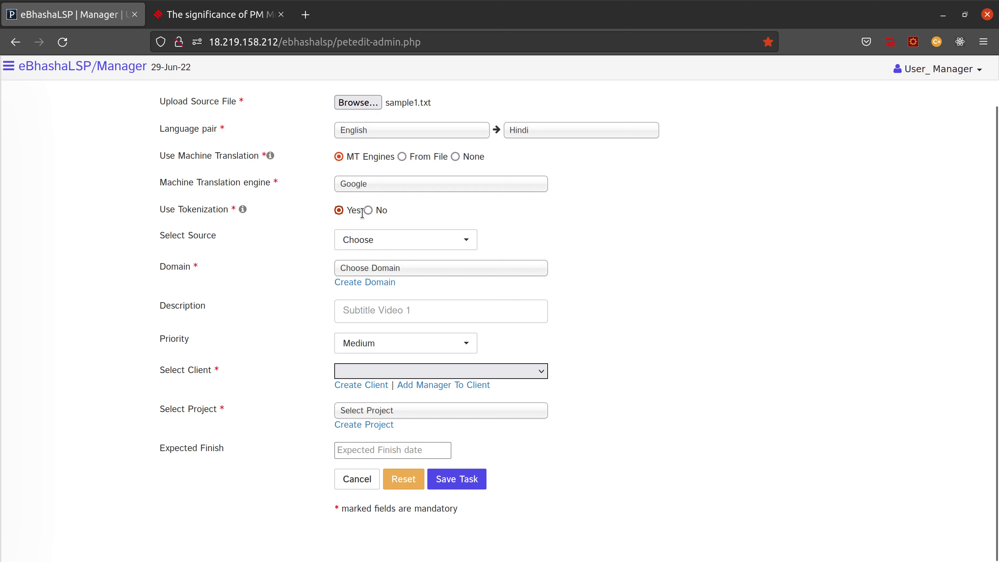
Step: Choose Reference URL as the task source and select the Indian Express article's address
click(371, 245)
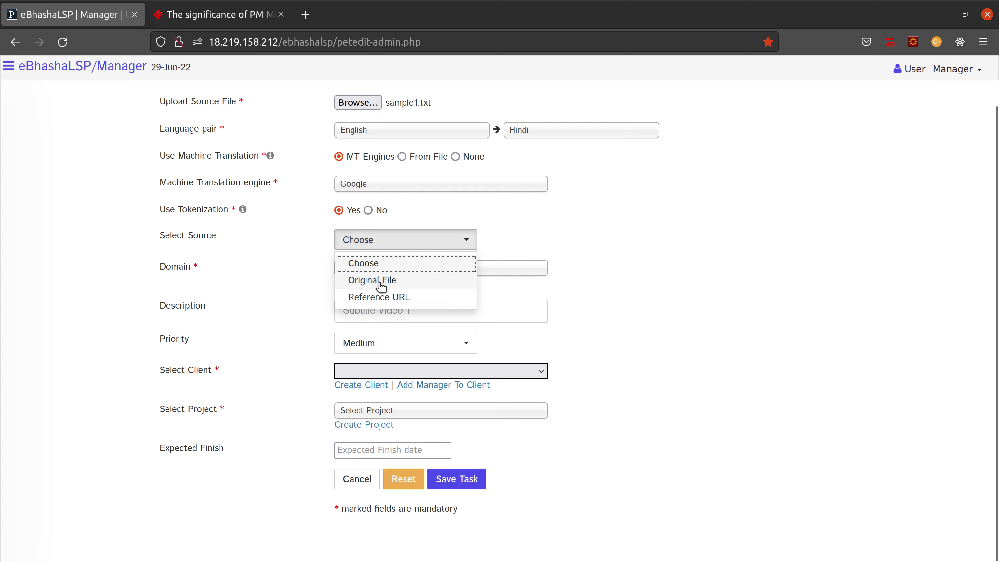
click(383, 301)
click(234, 18)
click(255, 43)
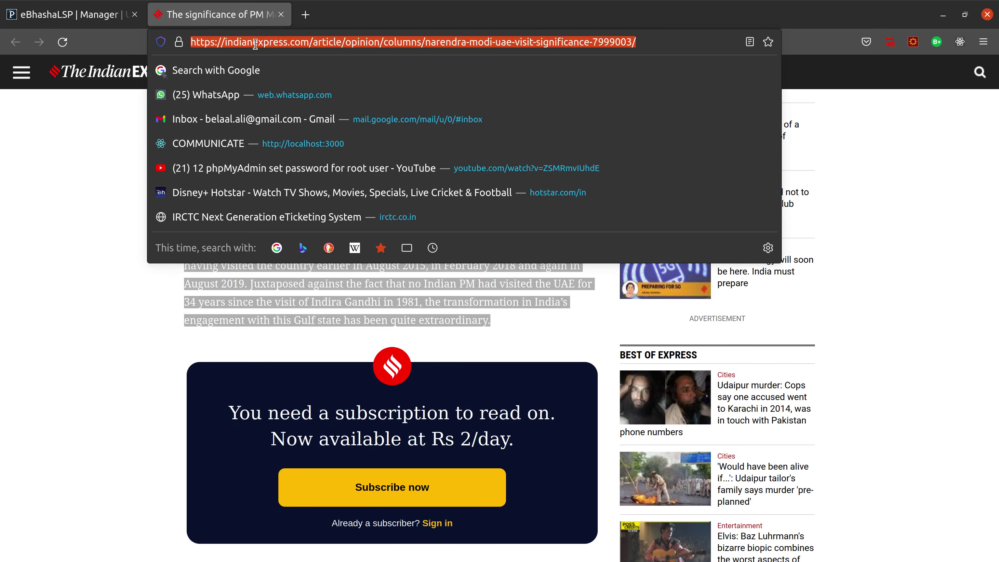
Step: Paste the article's address into the web url field and set the domain to General
click(32, 12)
click(363, 263)
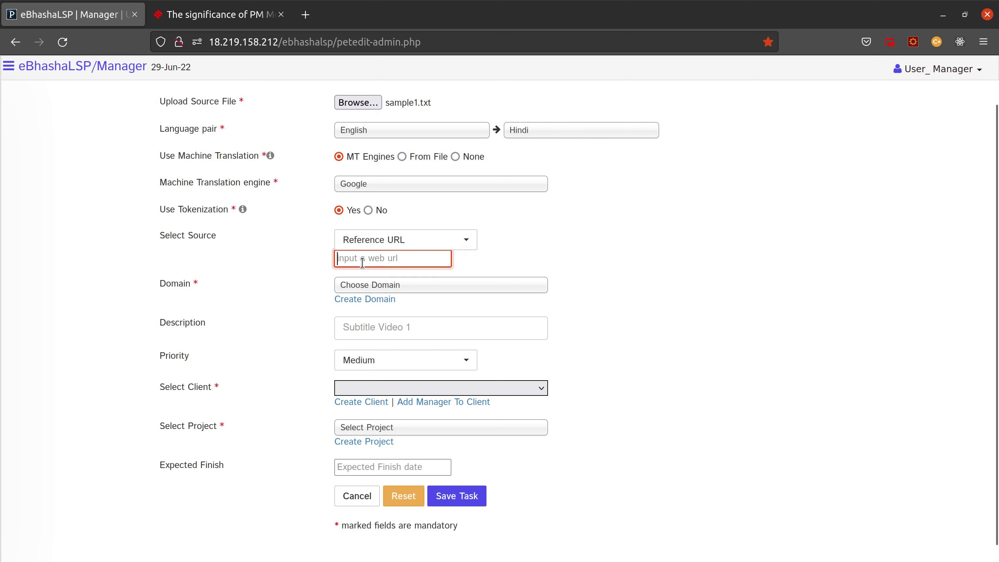
key(ctrl+v)
click(397, 286)
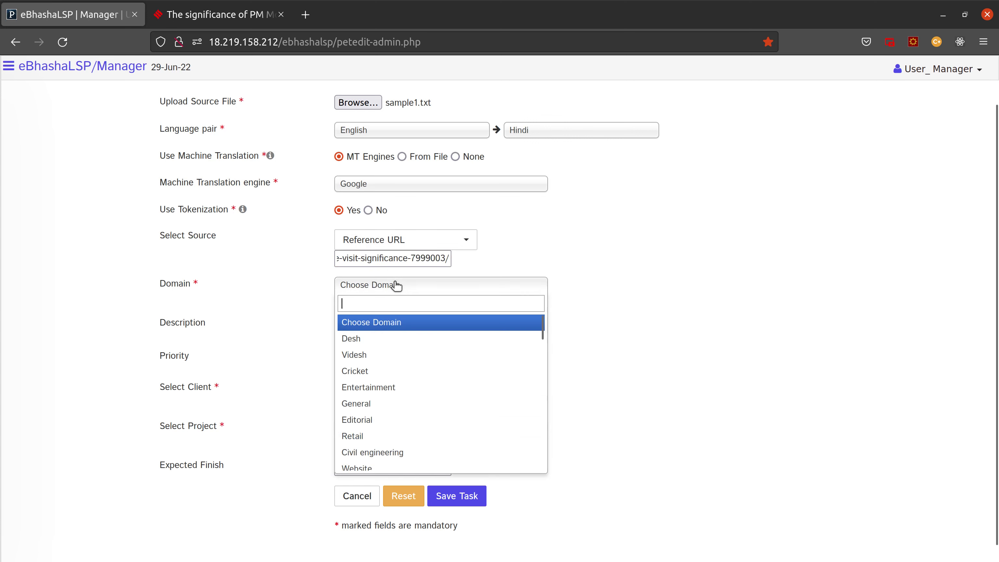
click(571, 261)
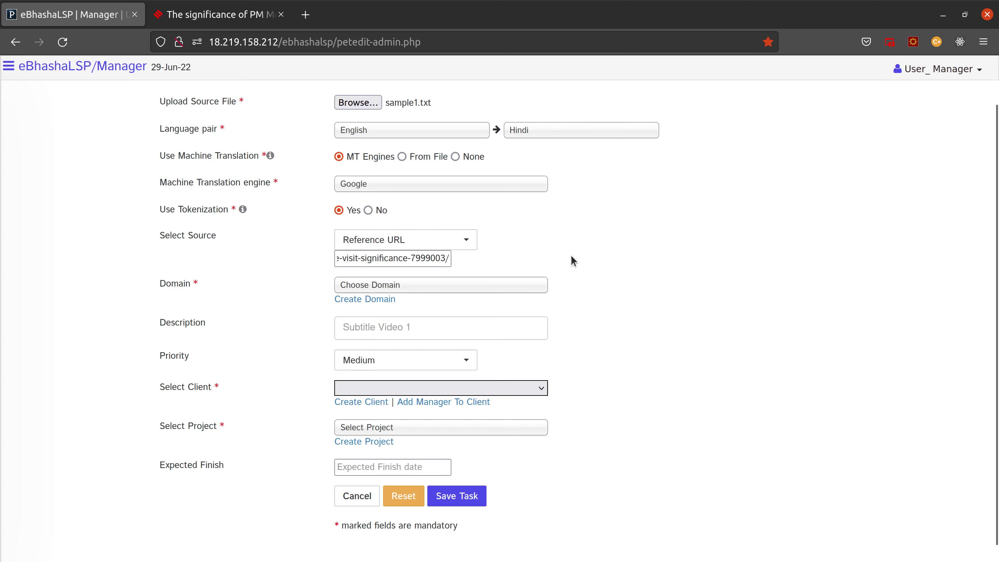
click(396, 286)
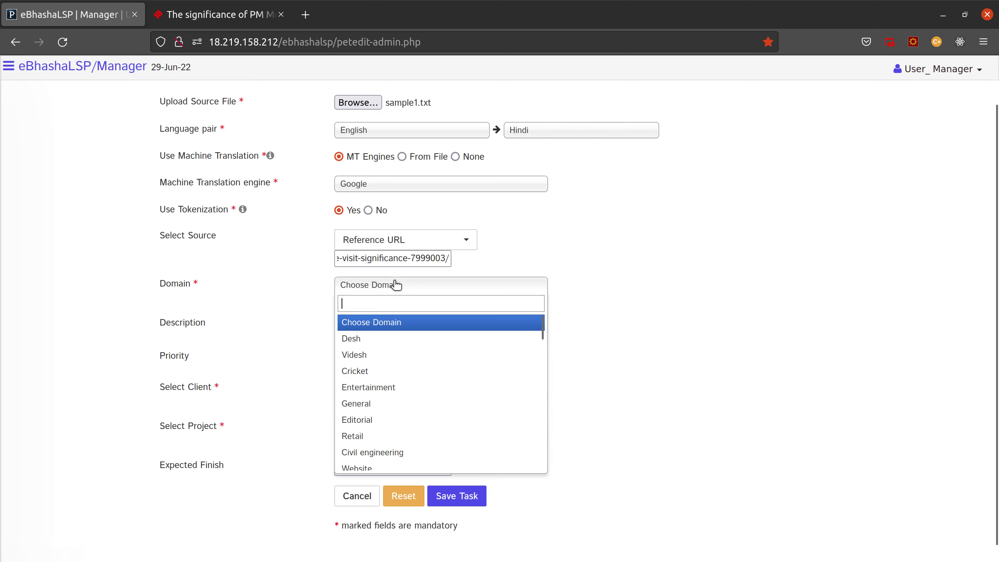
click(370, 403)
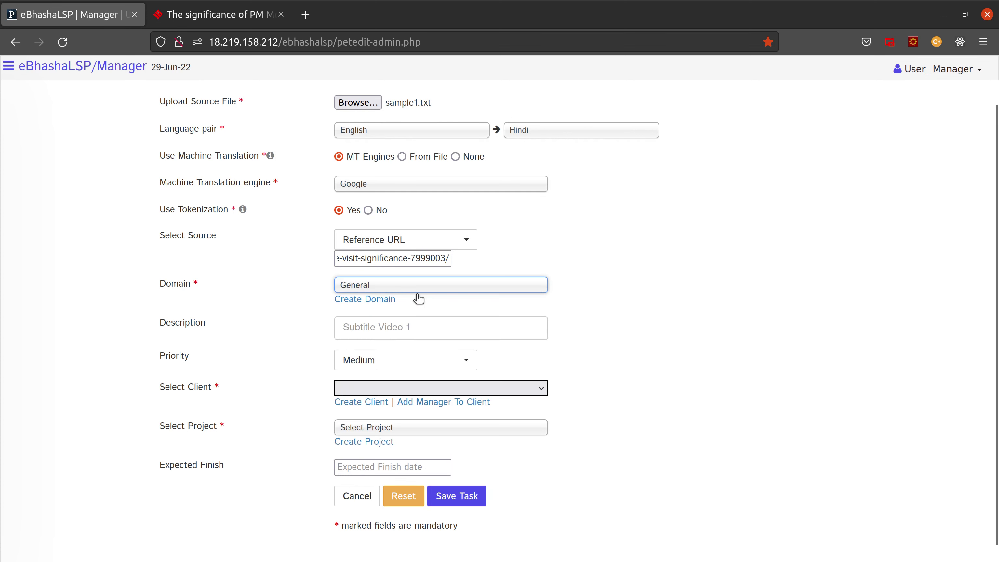
Step: Enter 'News Article' as the description and keep the priority at Medium
click(380, 326)
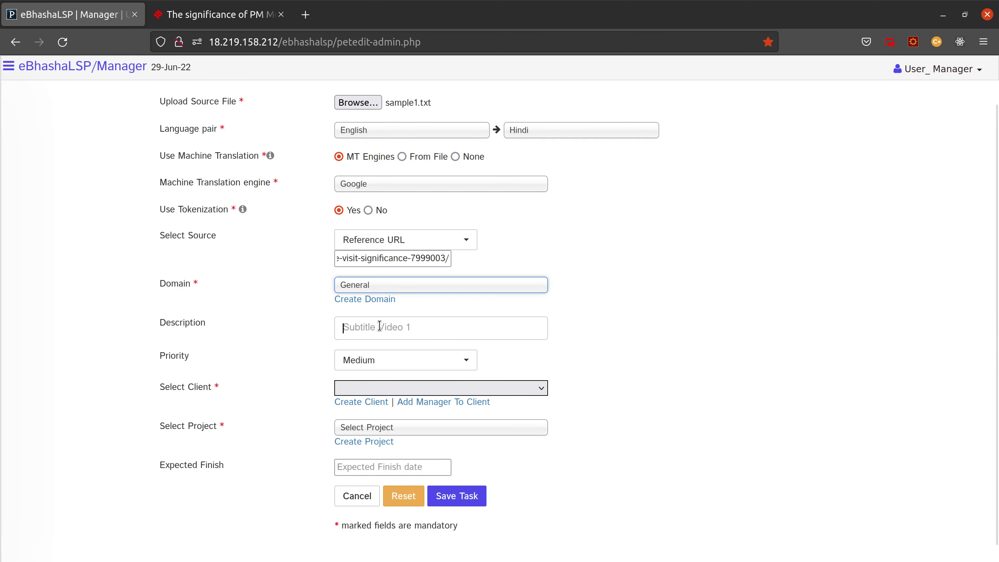
text(News Article)
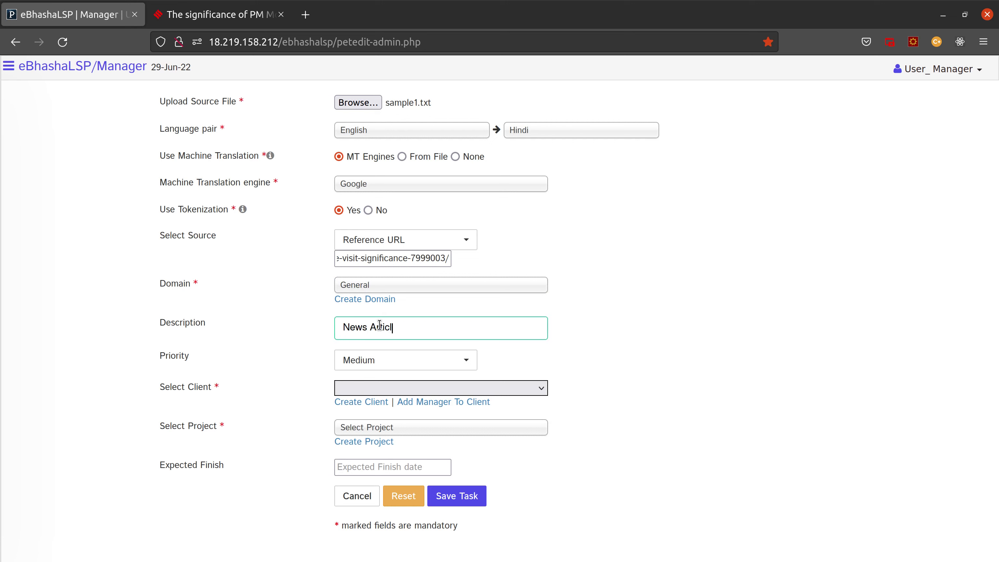
click(380, 366)
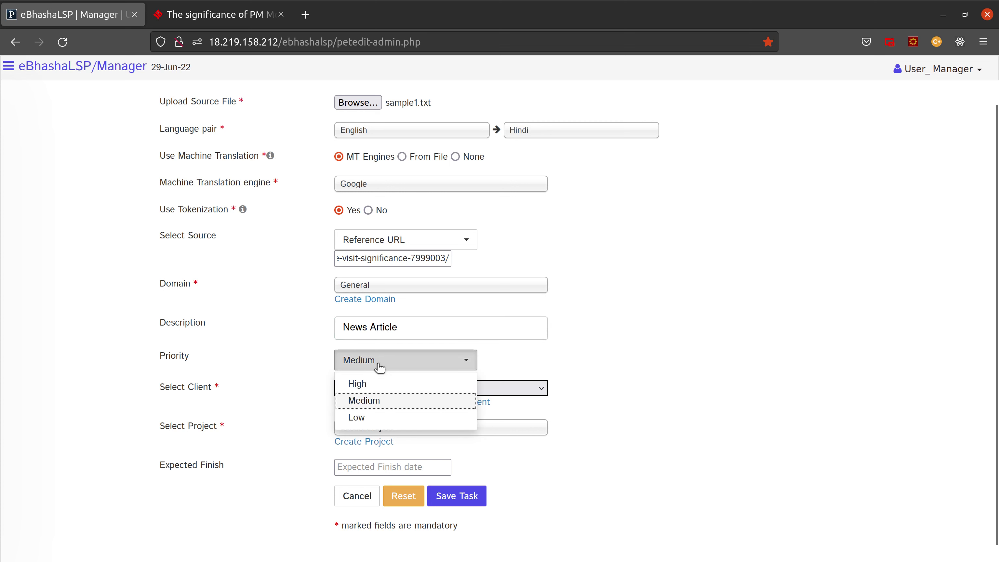
click(364, 401)
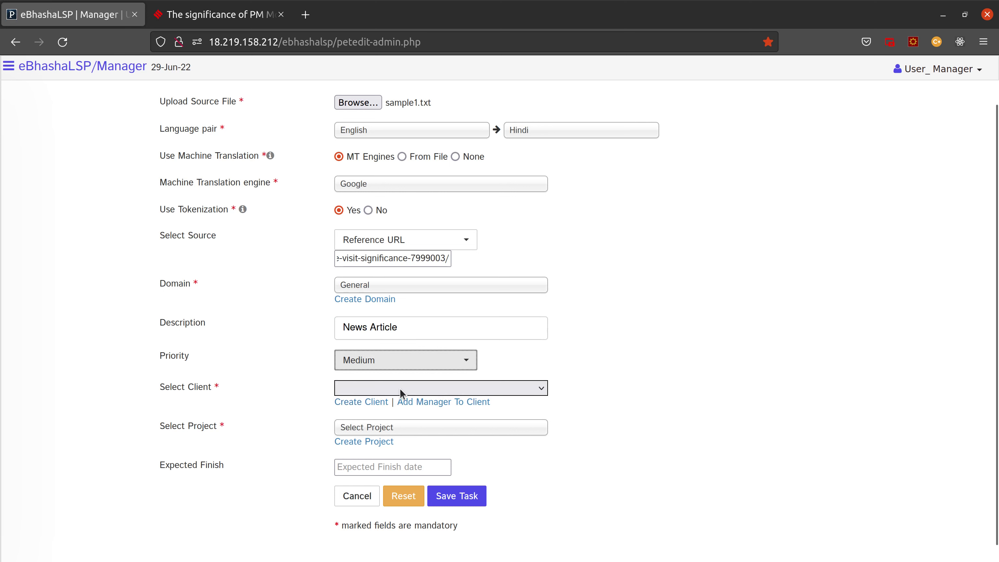
click(400, 388)
click(415, 389)
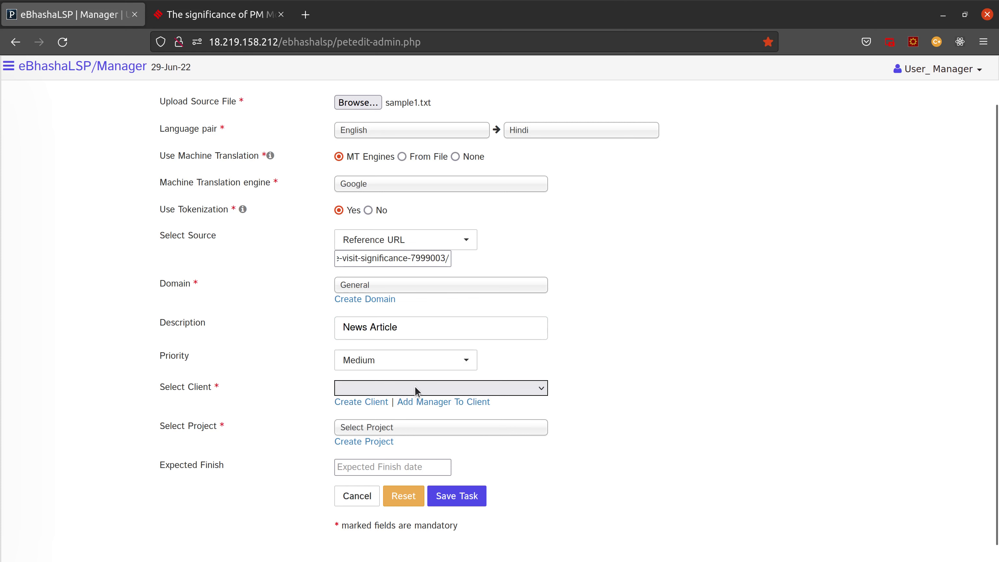
Step: Submit a new client named News_Test with description NewsTest, correcting the name's capital T
click(359, 402)
click(354, 113)
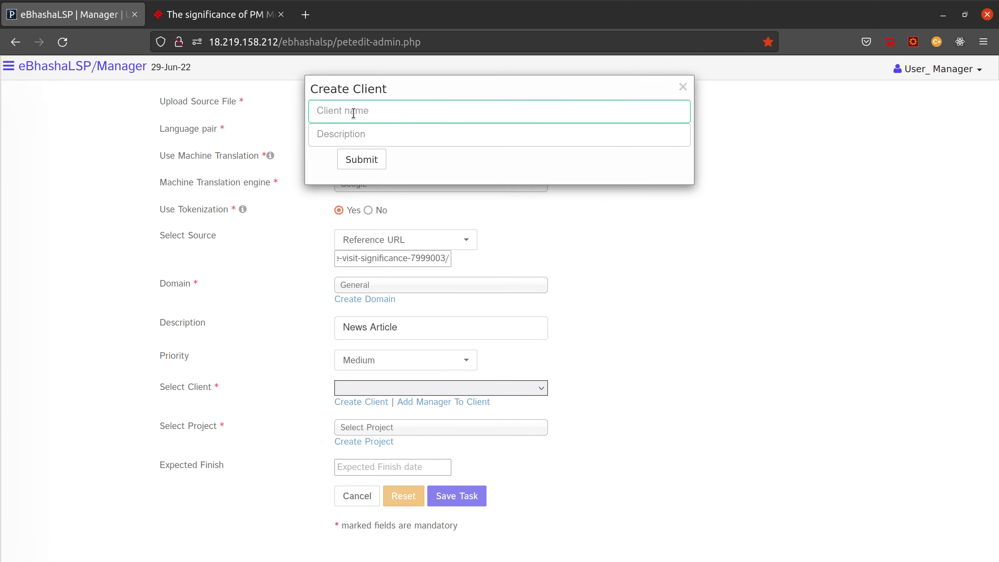
text(News_test)
key(Tab)
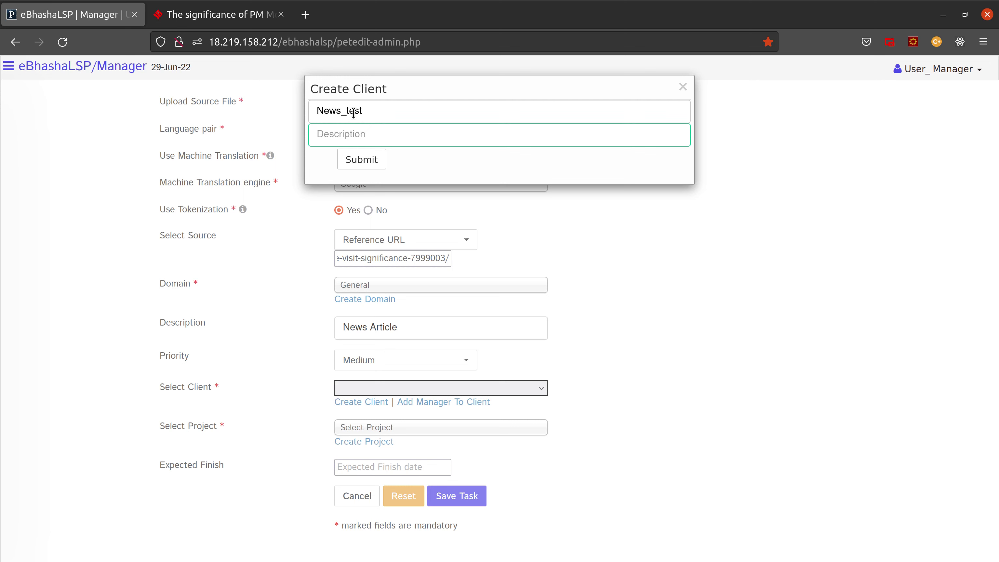
text(NewsTest)
click(377, 157)
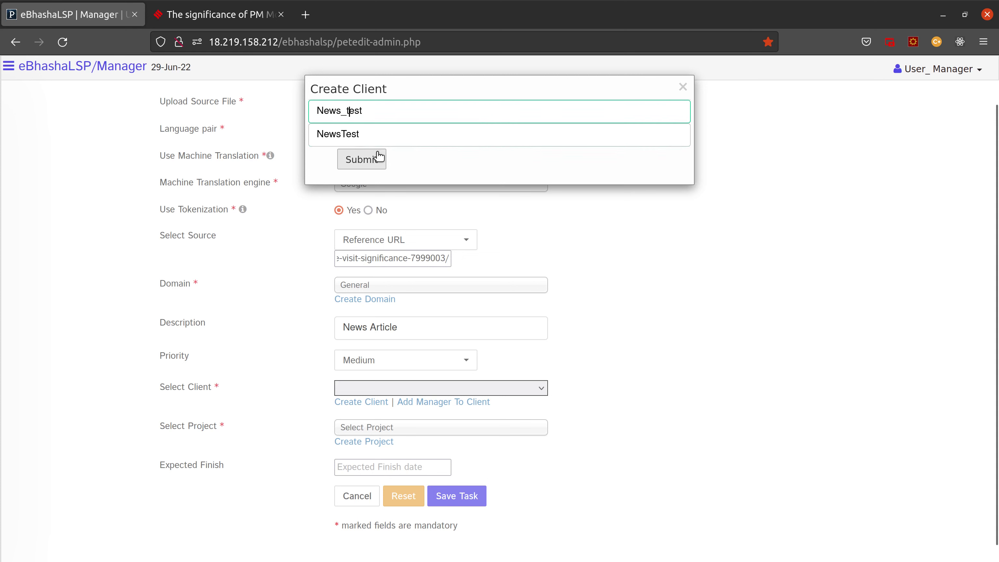
key(BackSpace)
text(T)
click(376, 163)
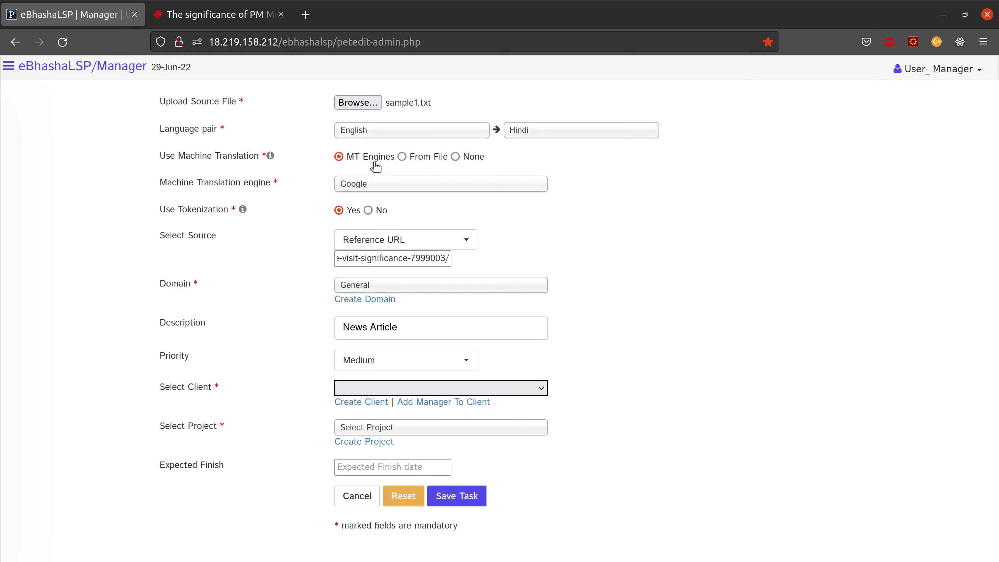
Step: Start a new project and assign News_Test as its client
click(408, 390)
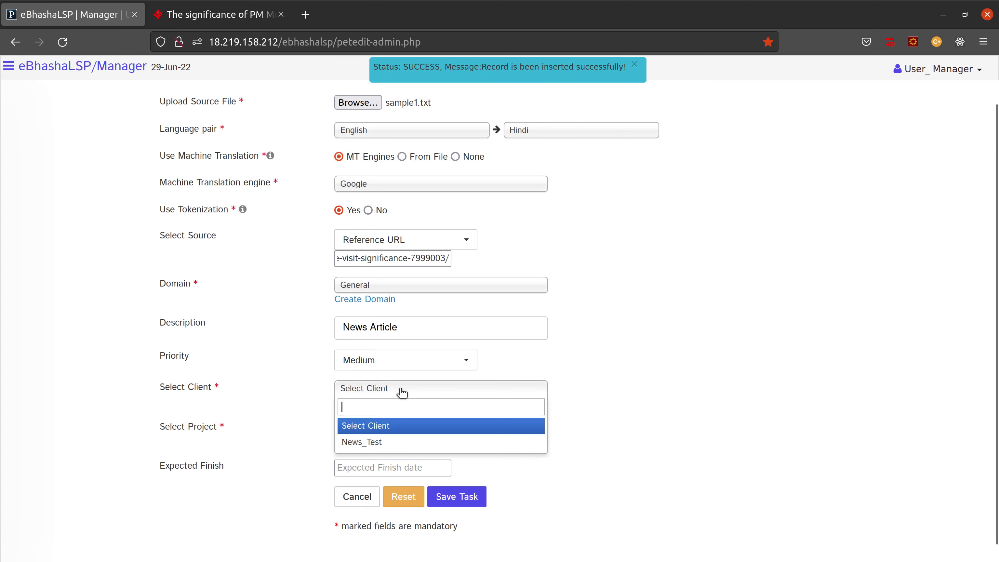
click(393, 399)
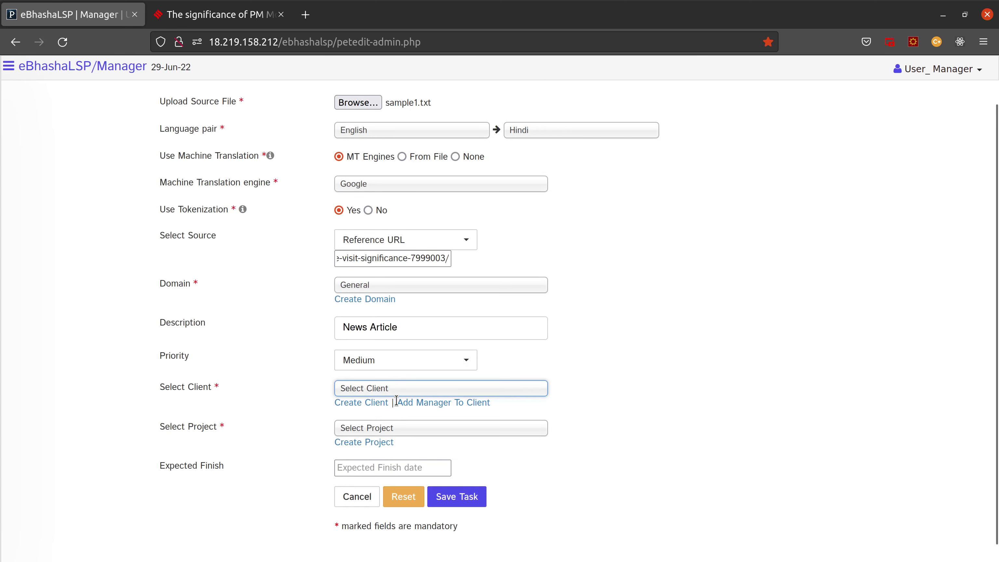
click(369, 430)
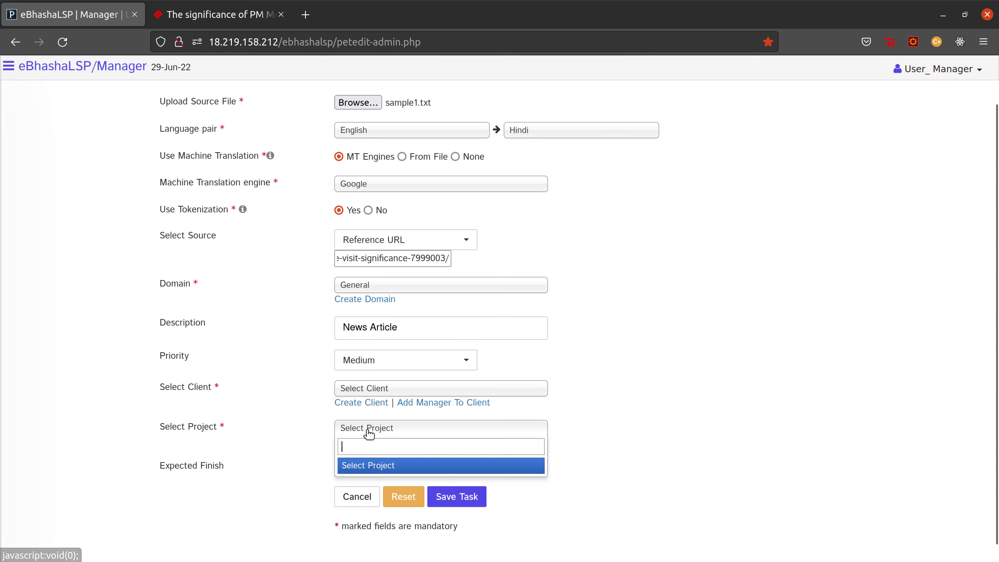
click(369, 430)
click(364, 442)
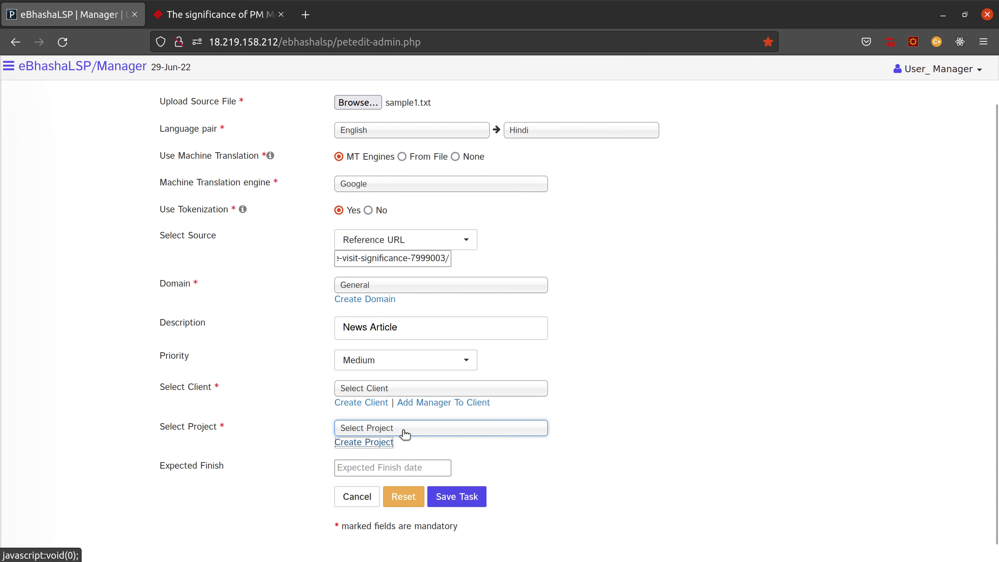
click(372, 117)
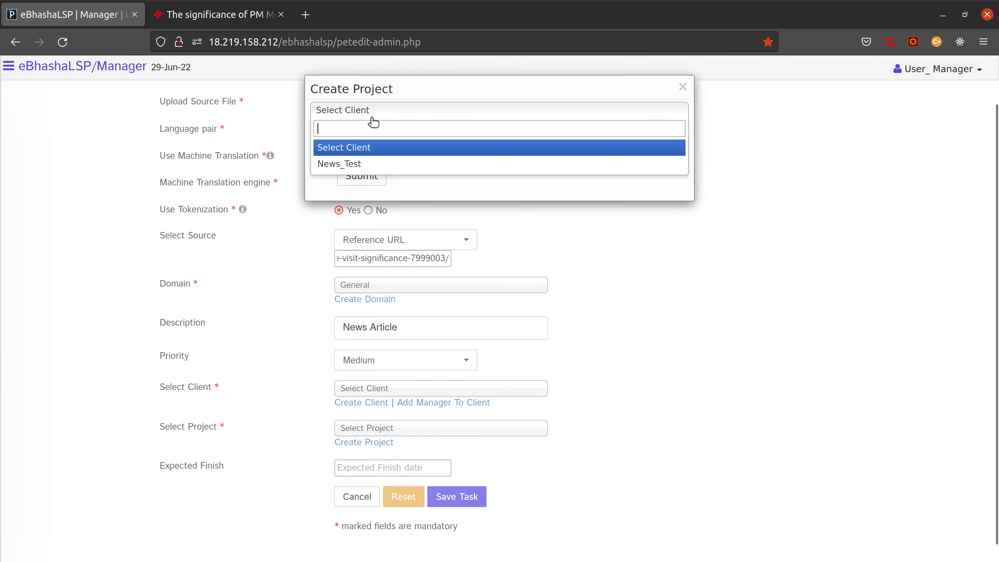
click(334, 162)
Step: Name the project News with description 'News Article' and submit it
click(350, 133)
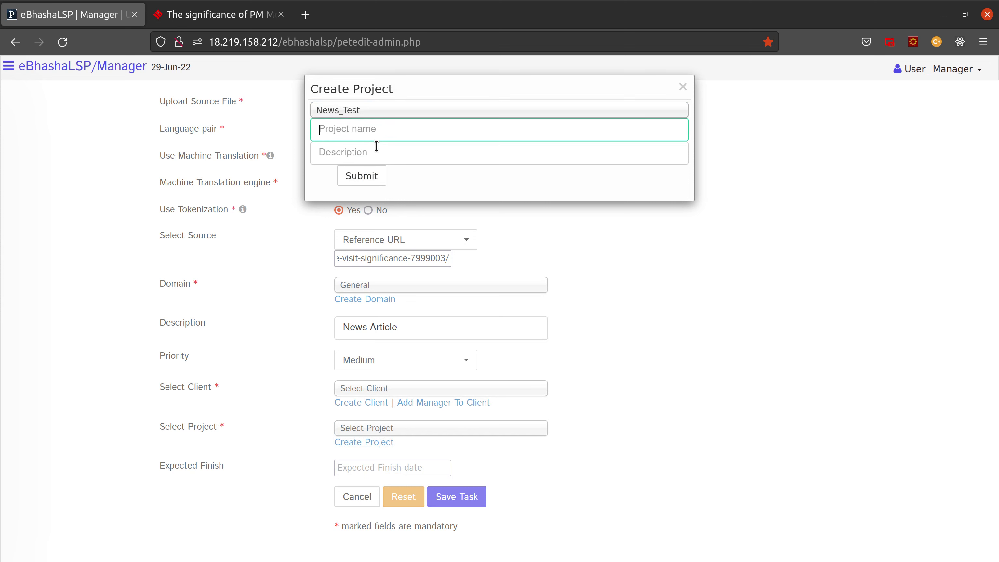
text(News)
click(377, 146)
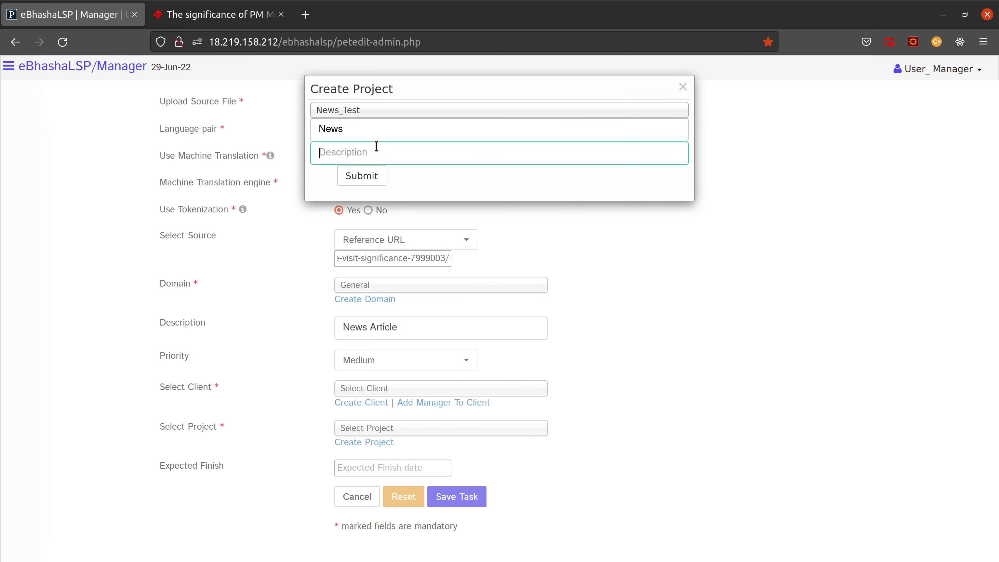
text(News Article)
drag(390, 150, 294, 147)
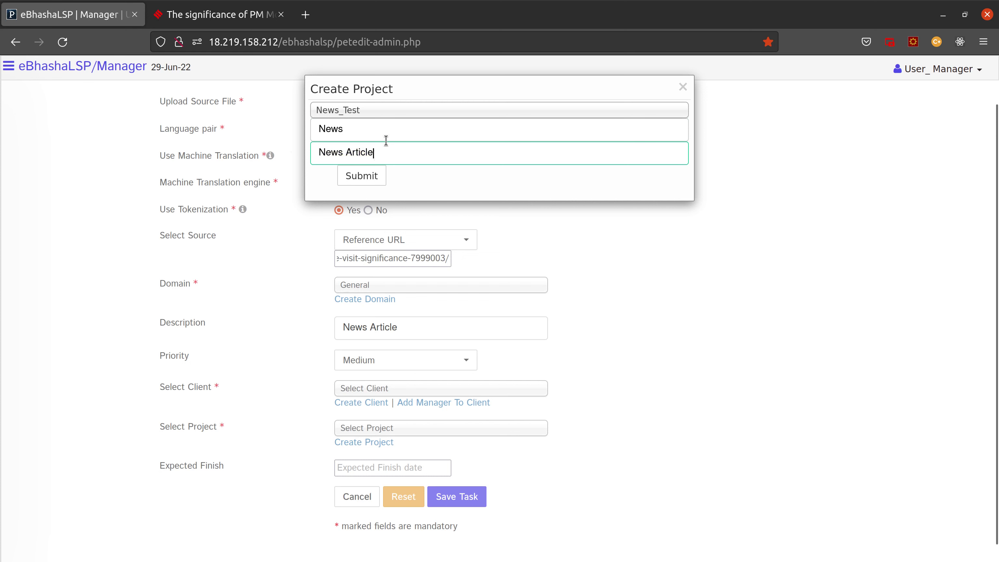
drag(364, 131, 301, 138)
click(368, 128)
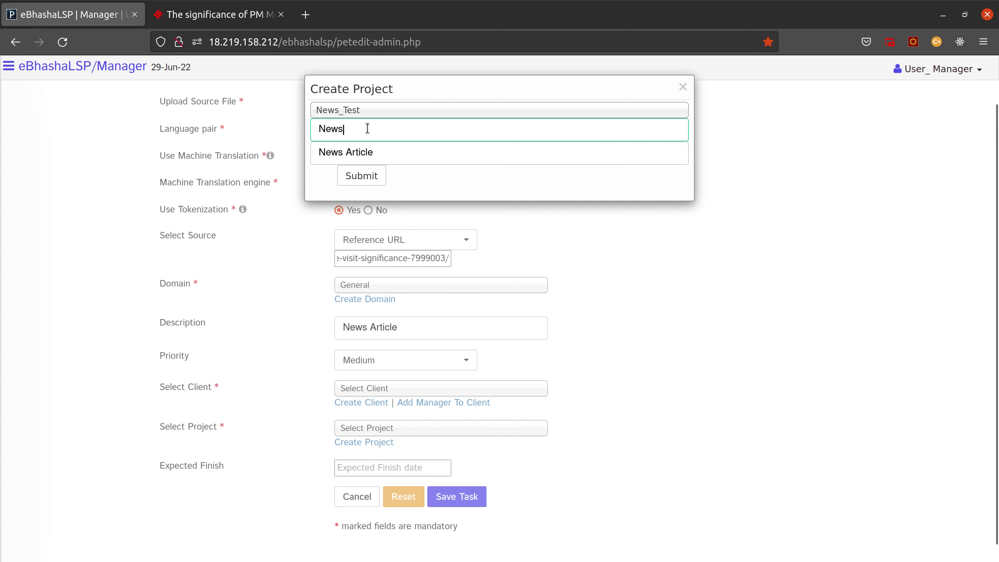
drag(368, 128, 268, 125)
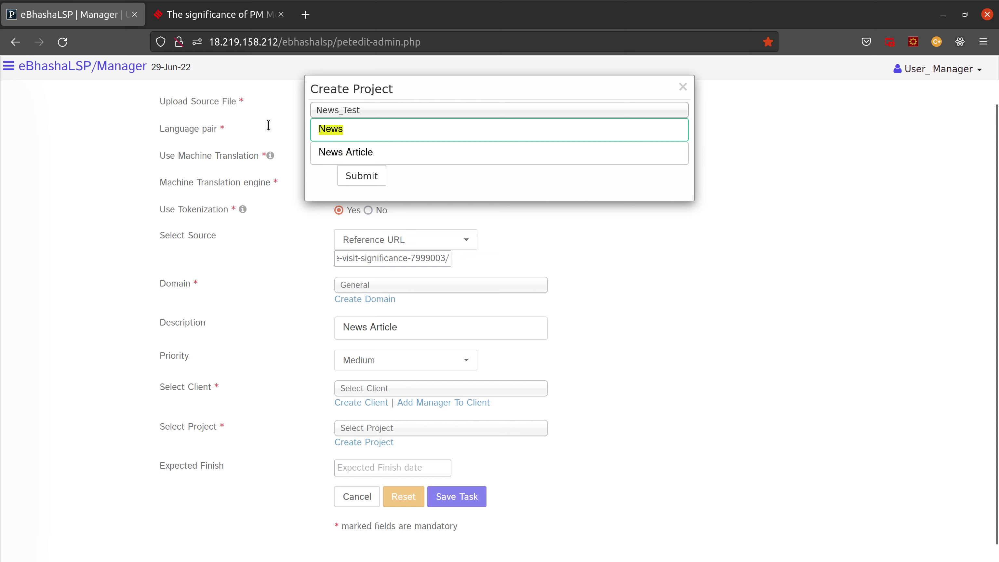
click(369, 181)
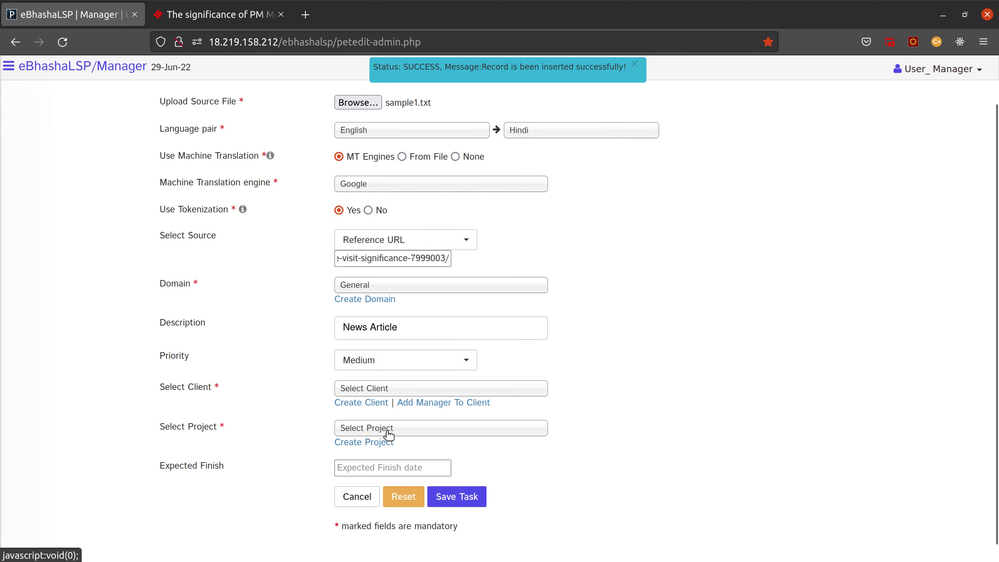
Step: Assign client News_Test, project News and expected finish 30-Jun-2022, then save the task
click(380, 392)
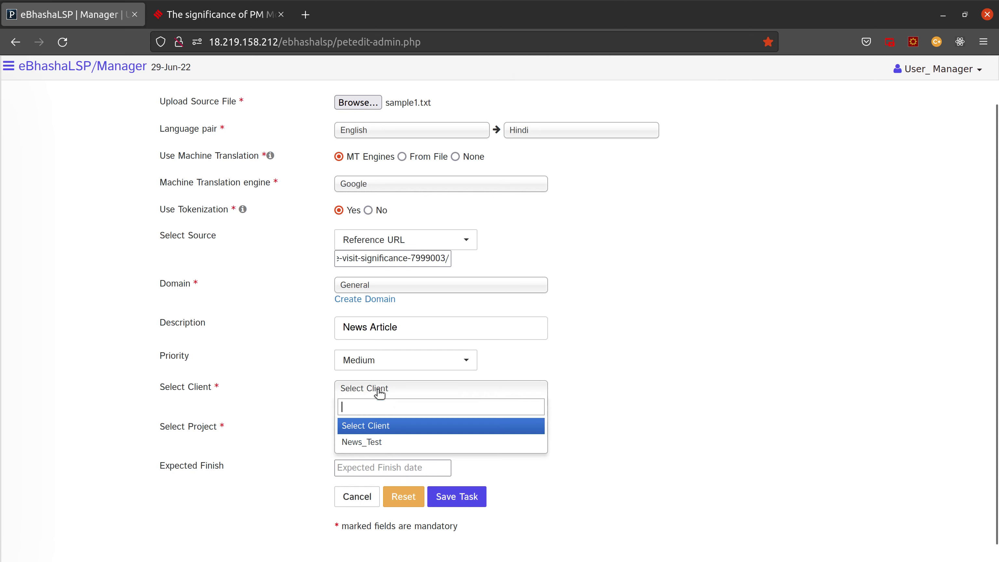
click(373, 442)
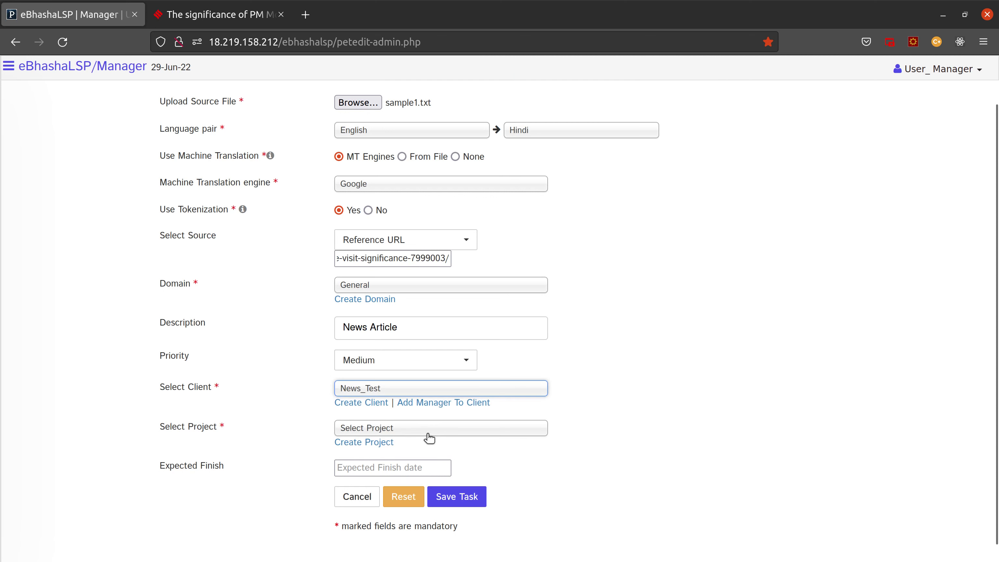
click(388, 428)
click(369, 483)
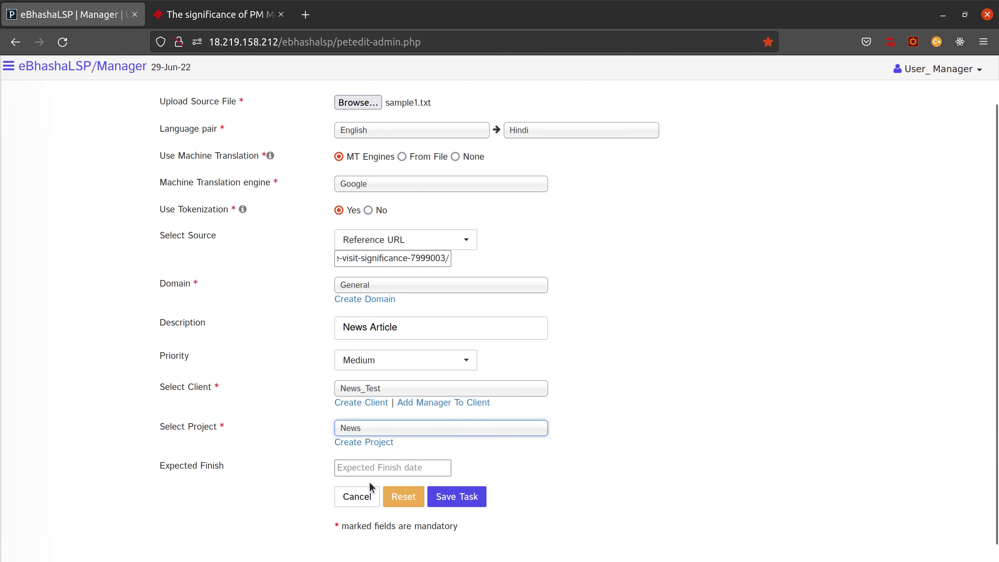
click(372, 468)
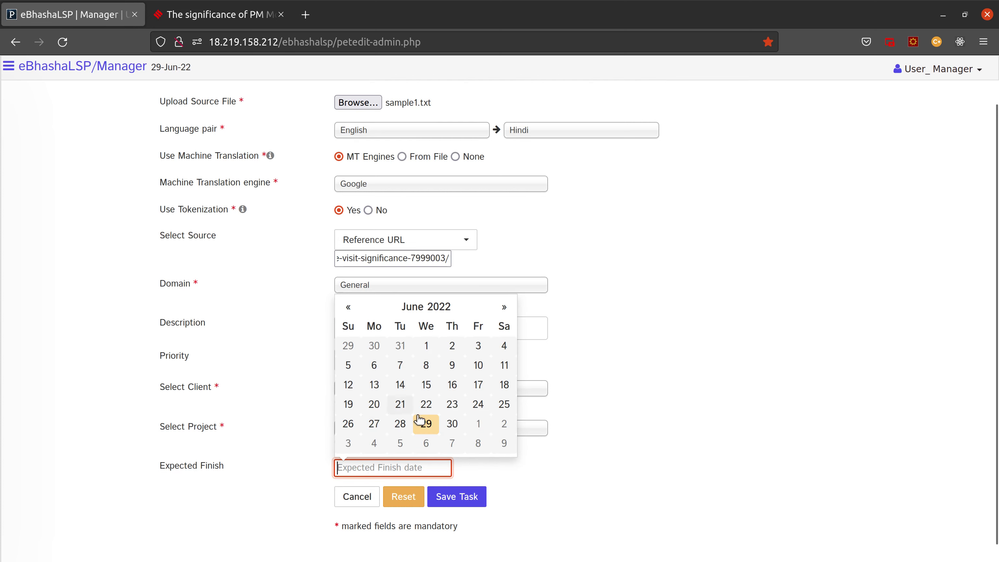
click(448, 425)
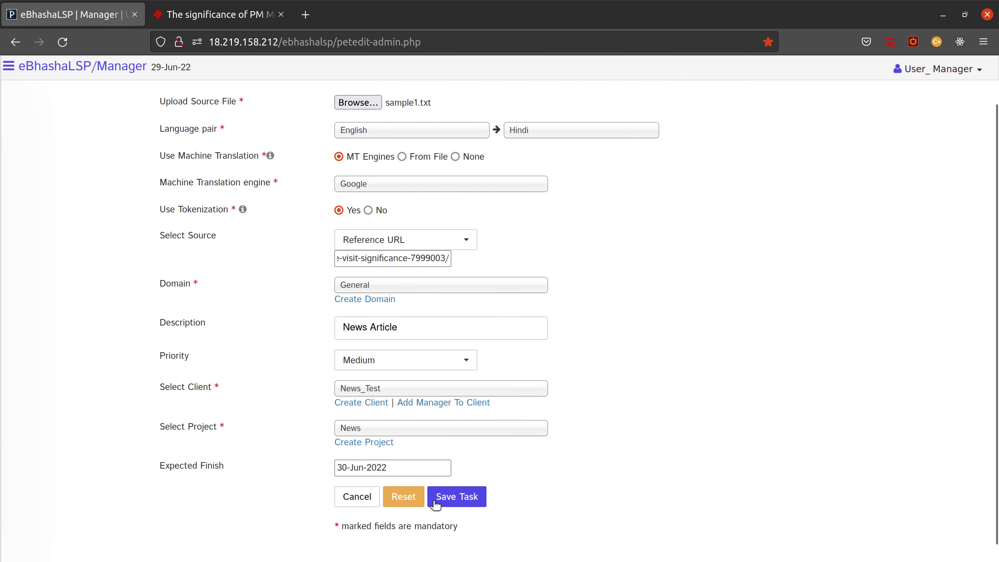
click(446, 502)
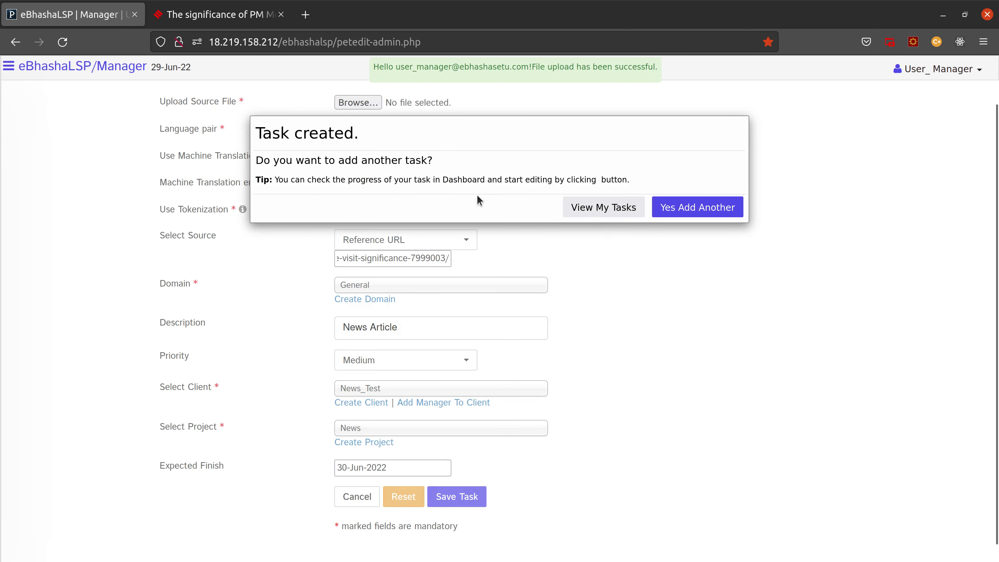
Step: From View My Tasks, open the new en_hi task in the post-editing editor
click(601, 215)
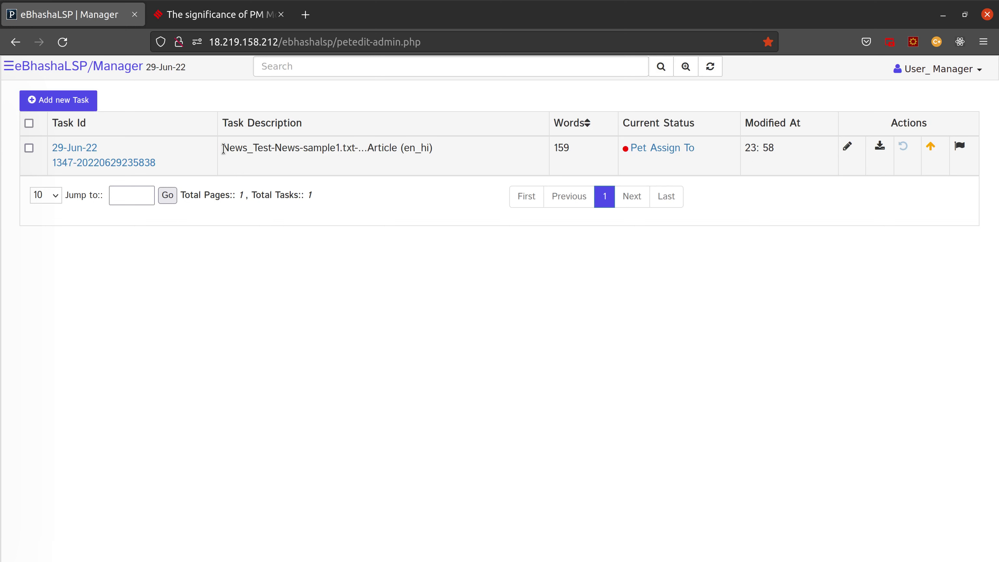
drag(222, 148, 433, 152)
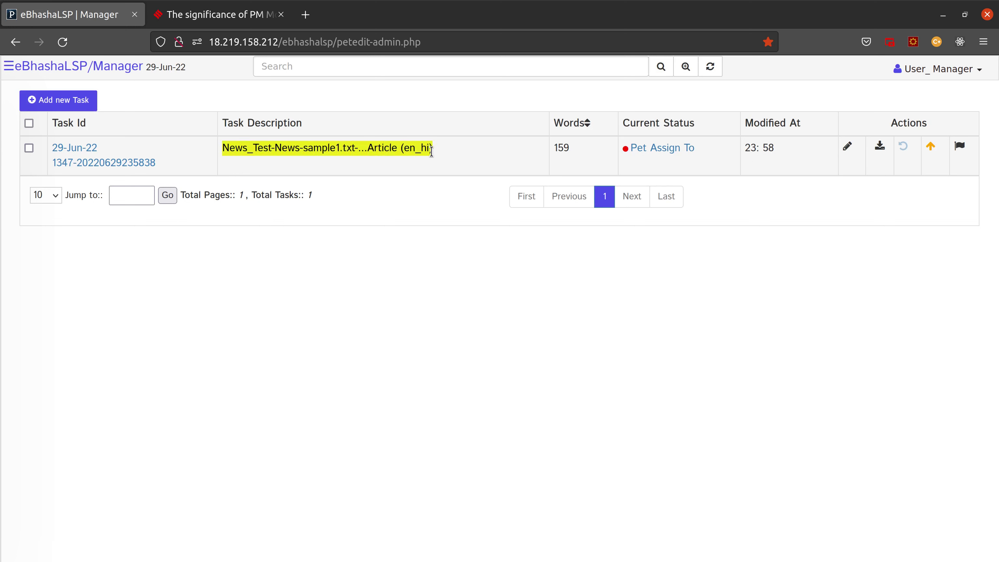
click(416, 147)
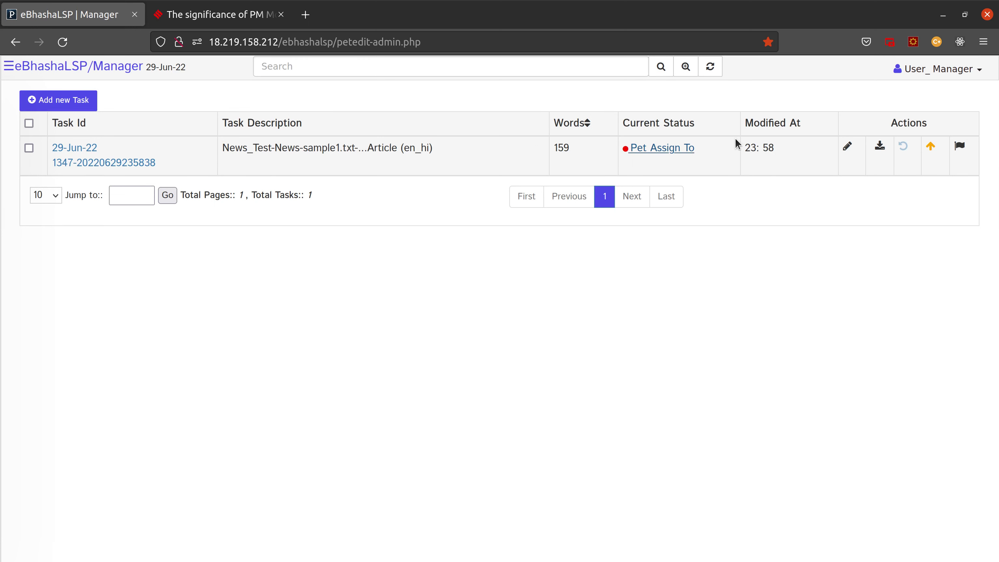
click(847, 149)
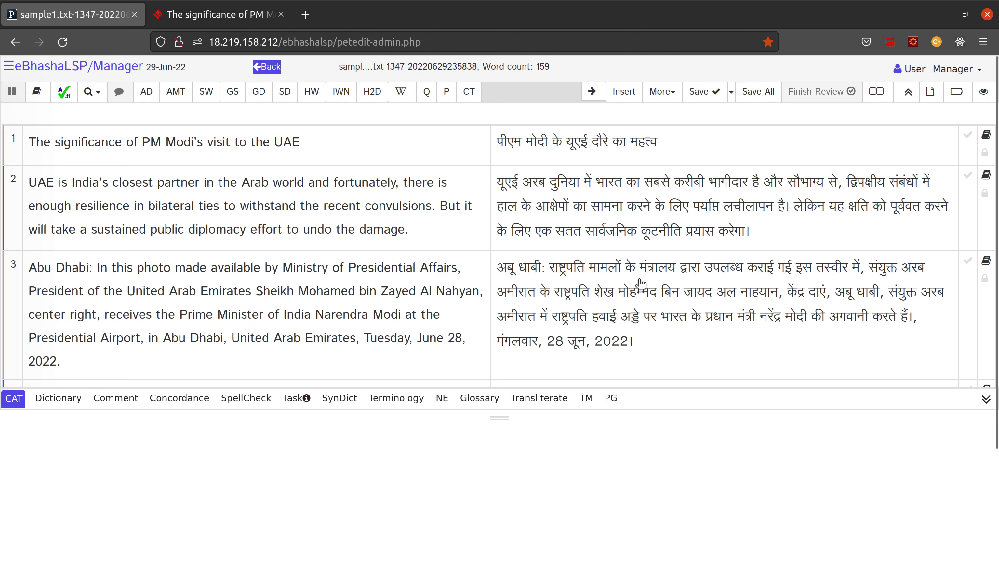
Step: Skim the article's Hindi machine-translated segments in the editor, then go back to the task list
scroll(640, 309, down, 3)
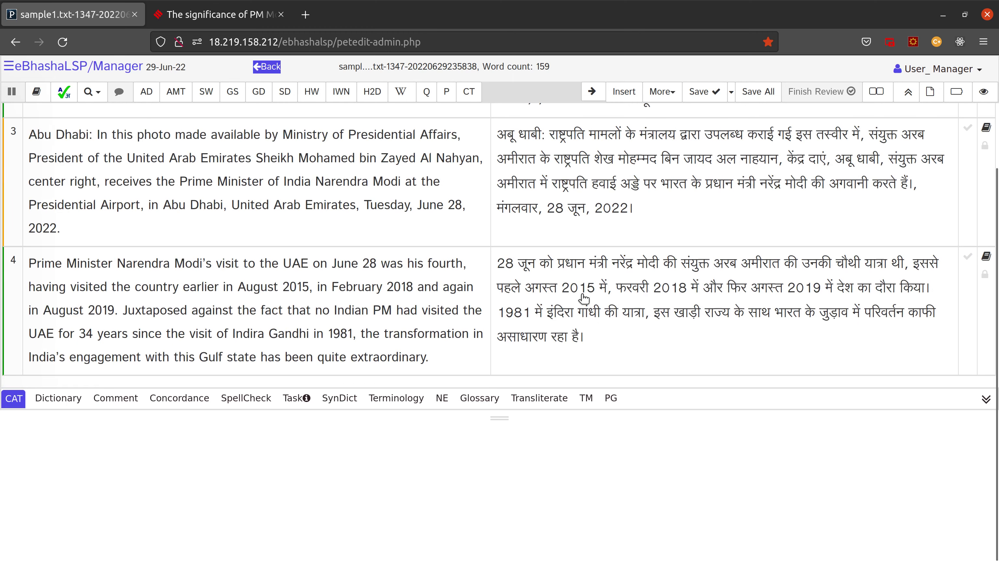
scroll(654, 217, up, 3)
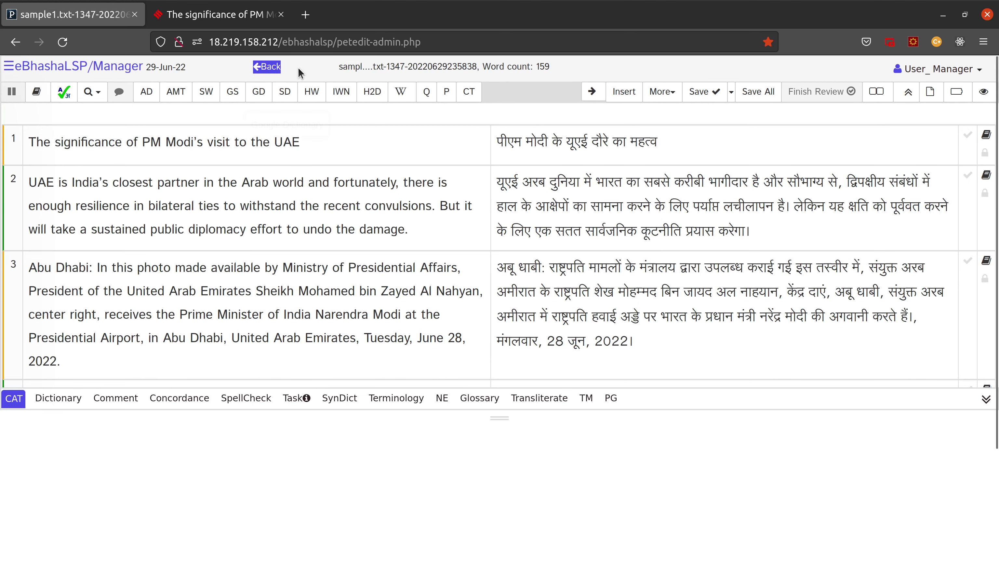
click(276, 69)
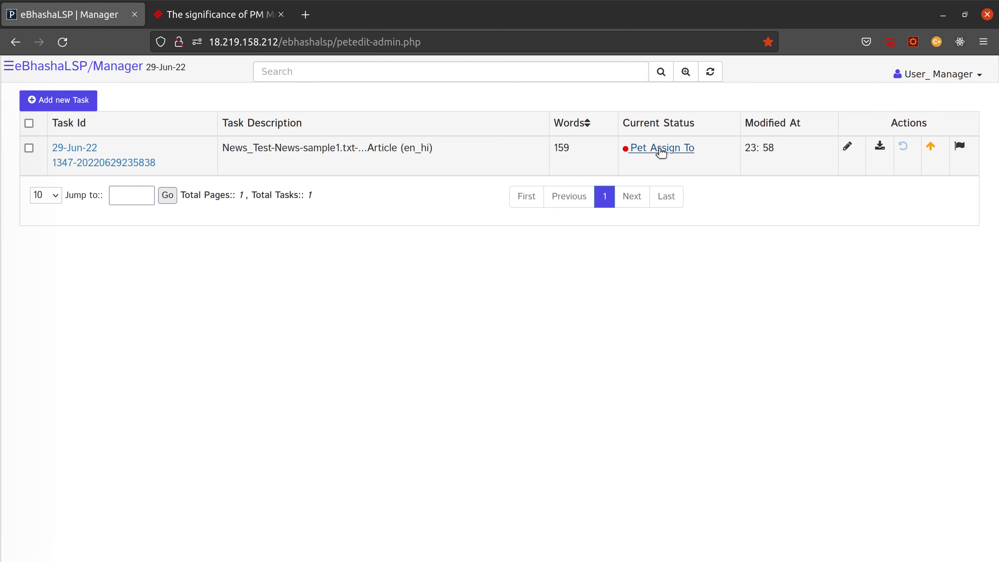
Step: Assign the en_hi News_Test task to the post-editor user with e-mail and SMS notifications off
click(662, 152)
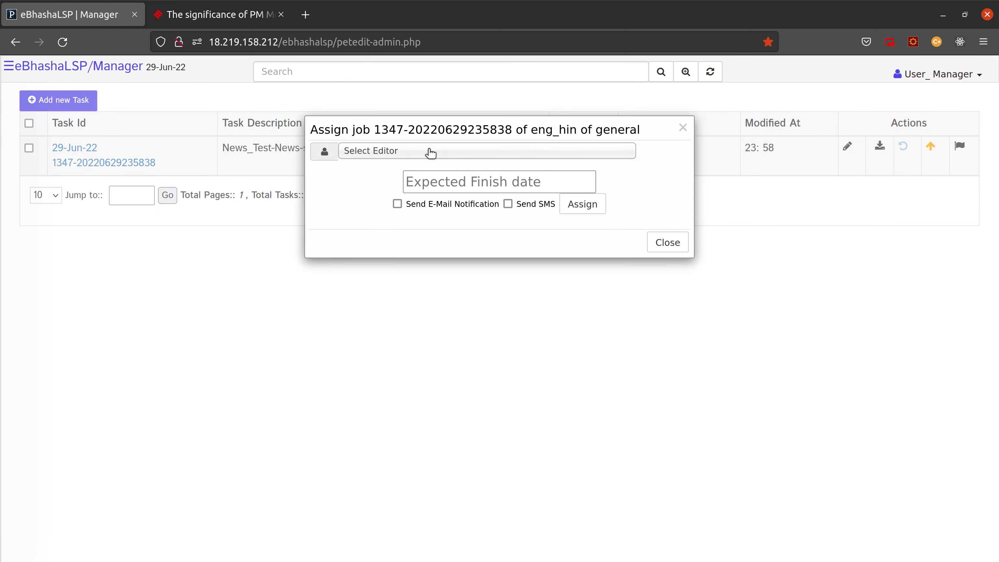
click(425, 151)
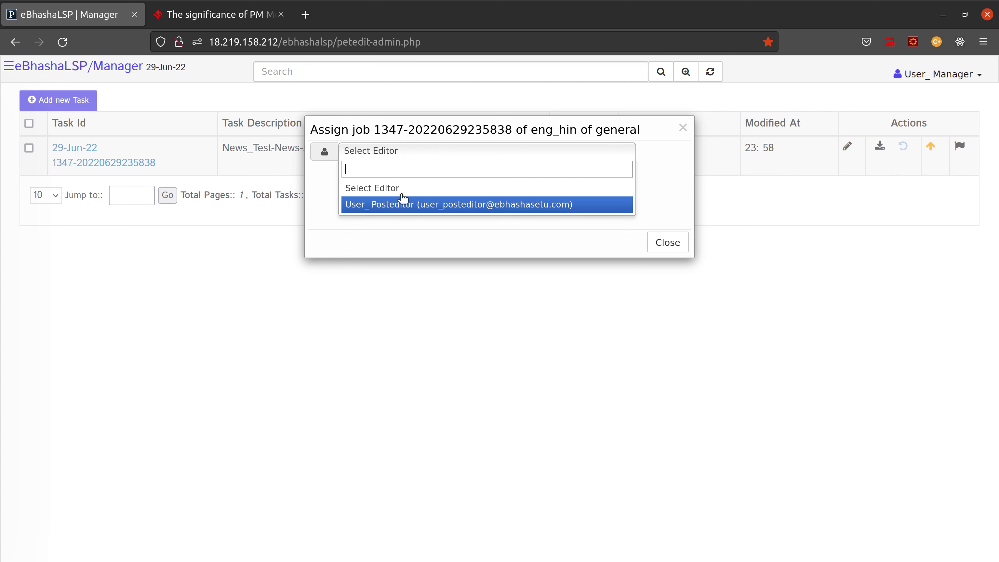
click(409, 233)
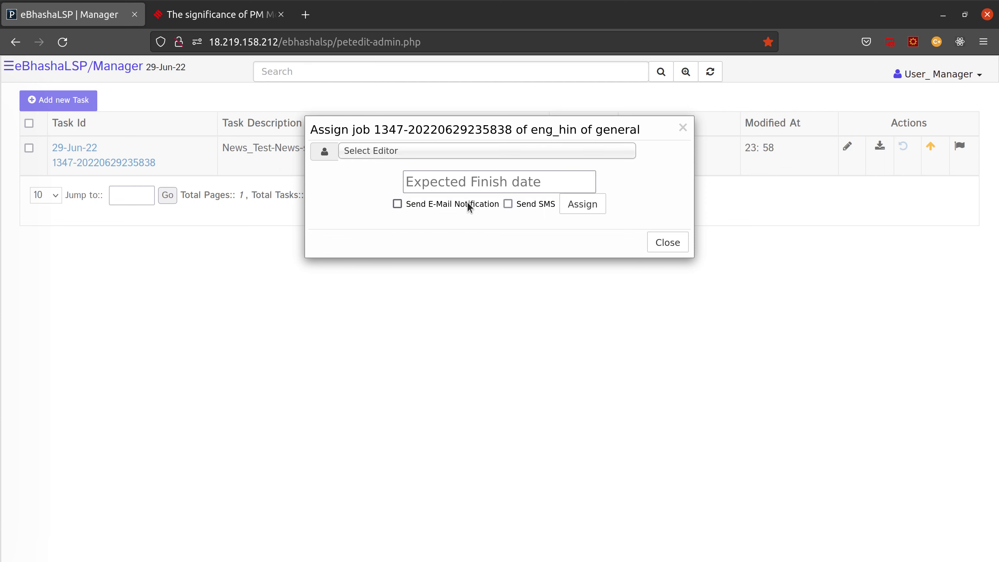
click(434, 156)
click(389, 206)
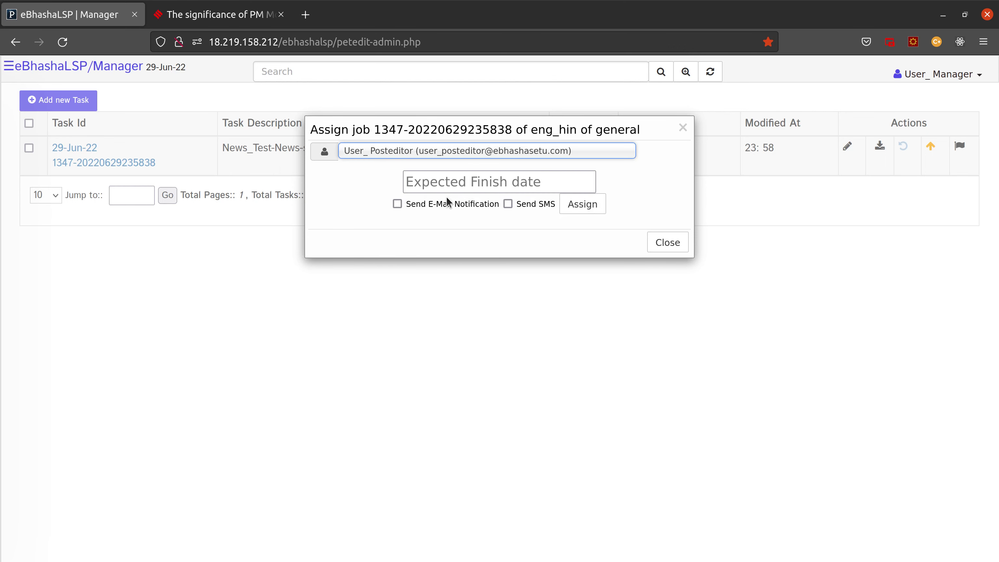
click(397, 204)
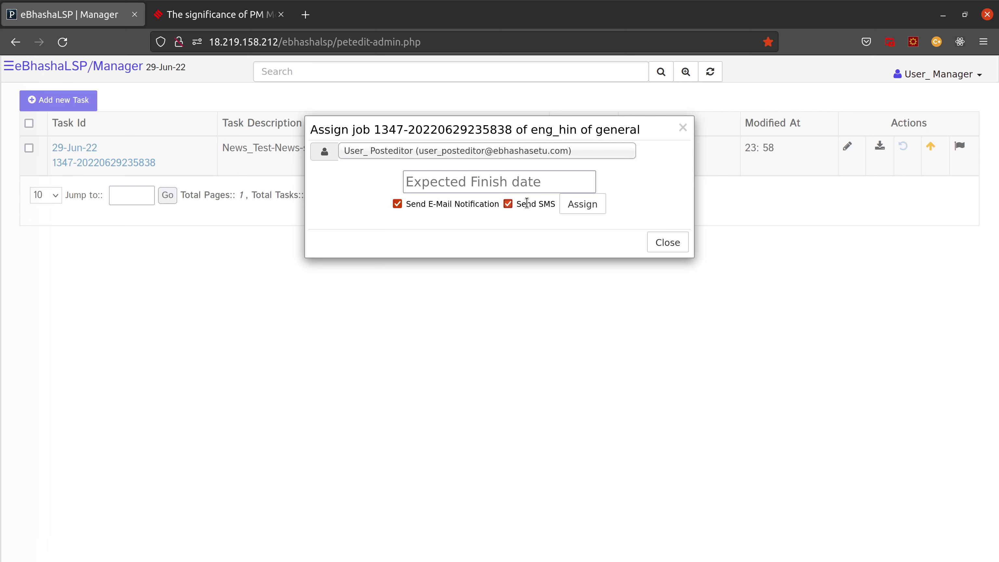
click(508, 204)
click(398, 204)
click(591, 205)
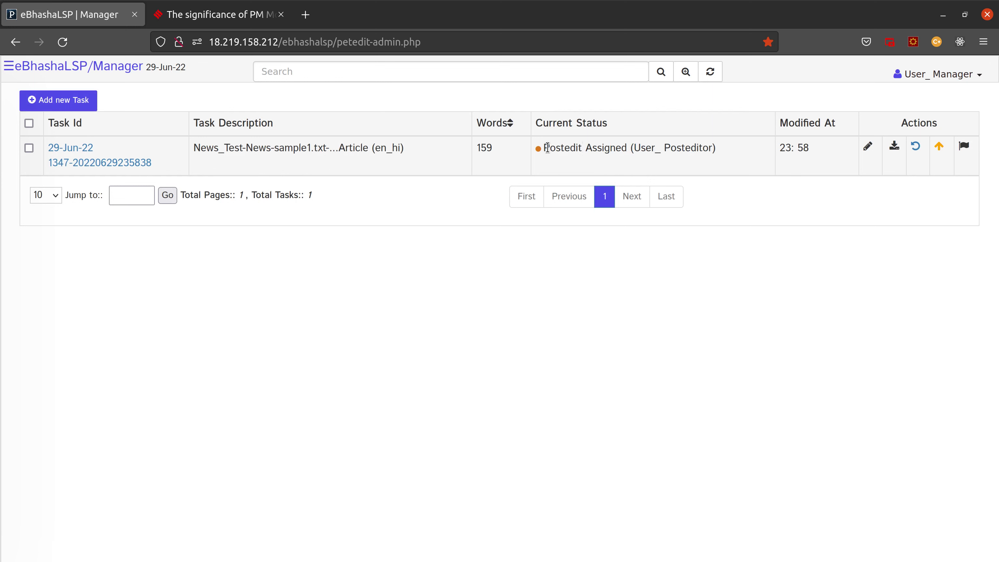
Step: Check the task's Postedit Assigned status and assigned post-editor, then log out of the manager account
drag(544, 148, 706, 149)
click(666, 147)
drag(635, 150, 711, 150)
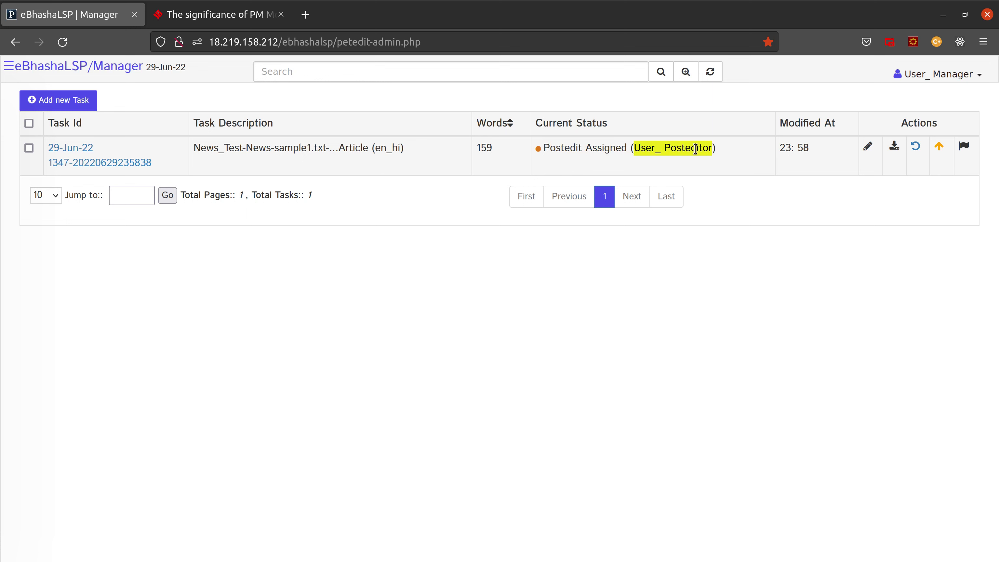
click(695, 148)
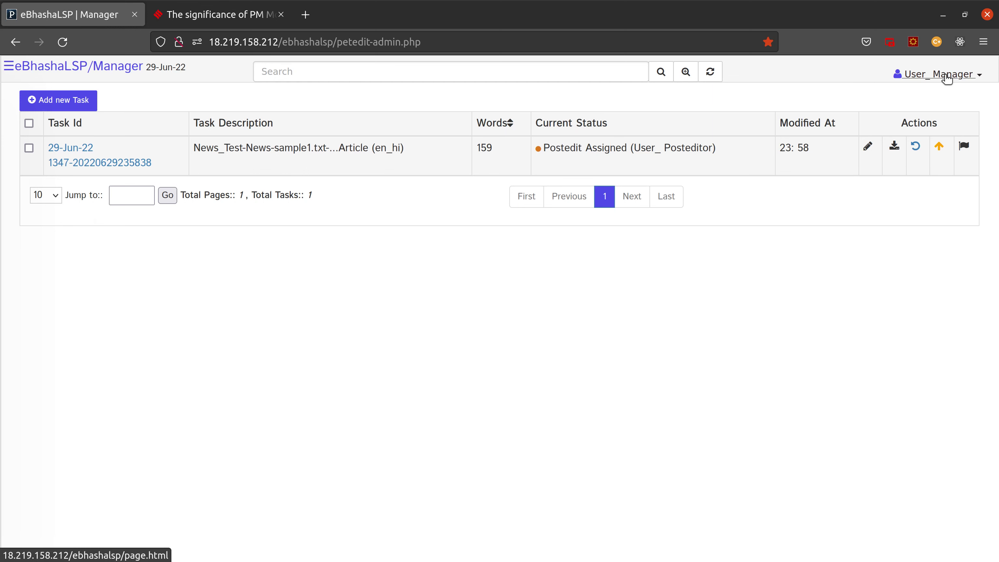
click(942, 74)
click(890, 200)
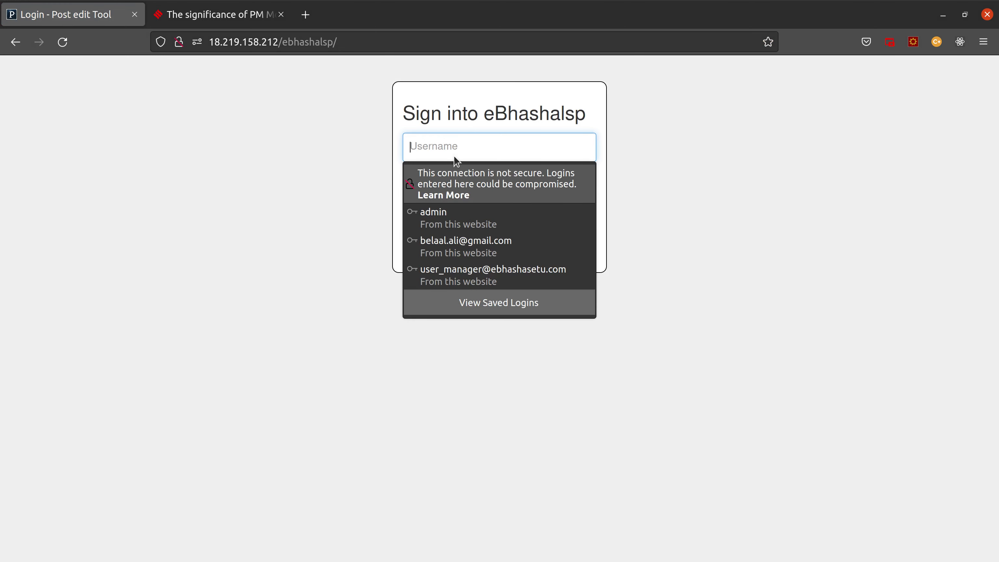
Step: Sign in with the post-editor's e-mail and password, declining Firefox's offer to save the login
click(447, 143)
click(446, 143)
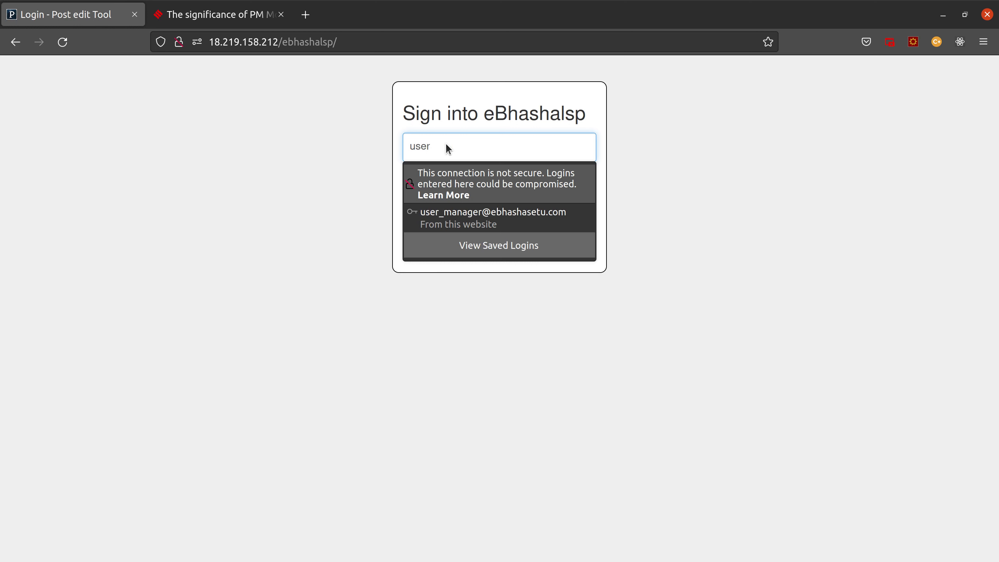
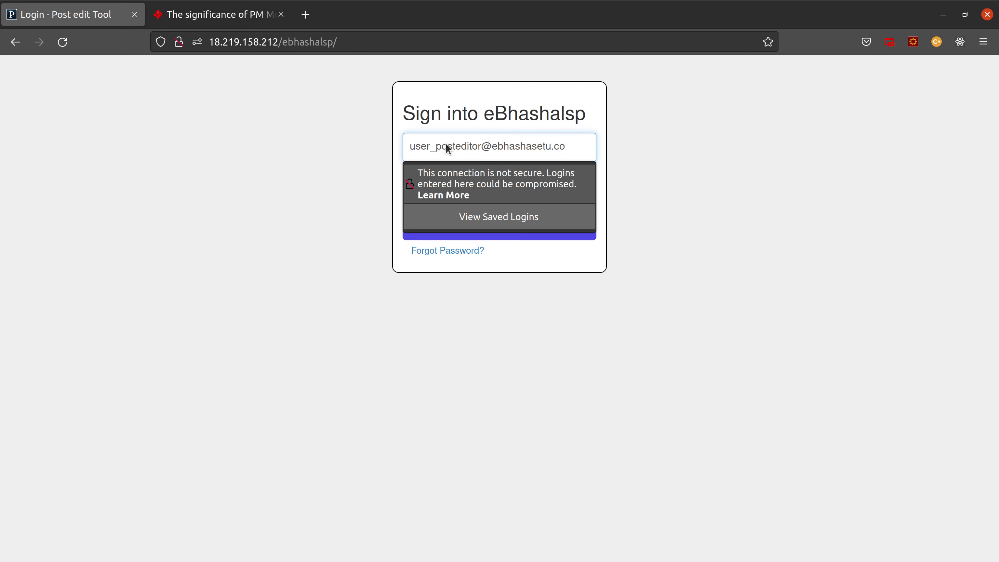
key(Tab)
text(••)
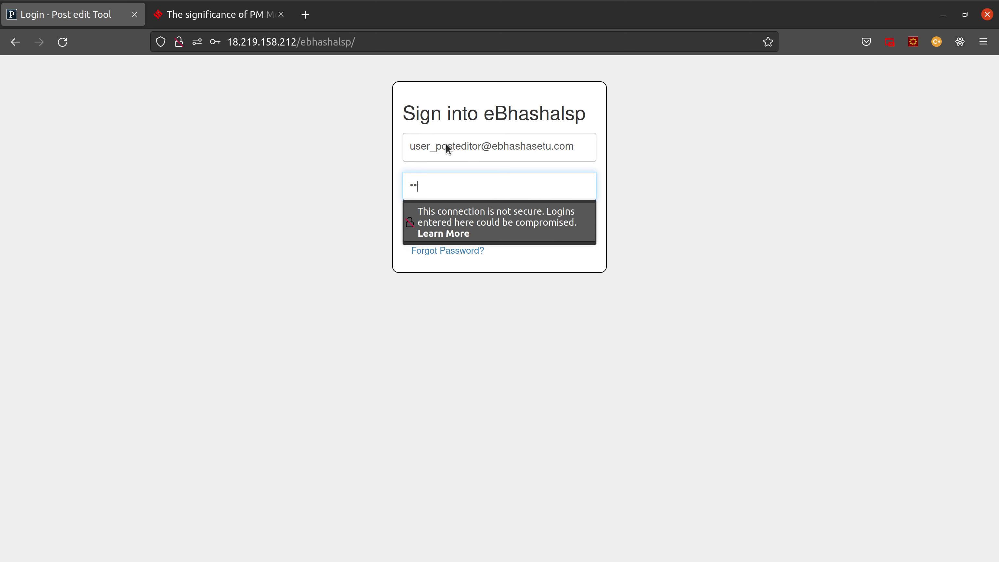
text(•••••••••••••)
key(Tab)
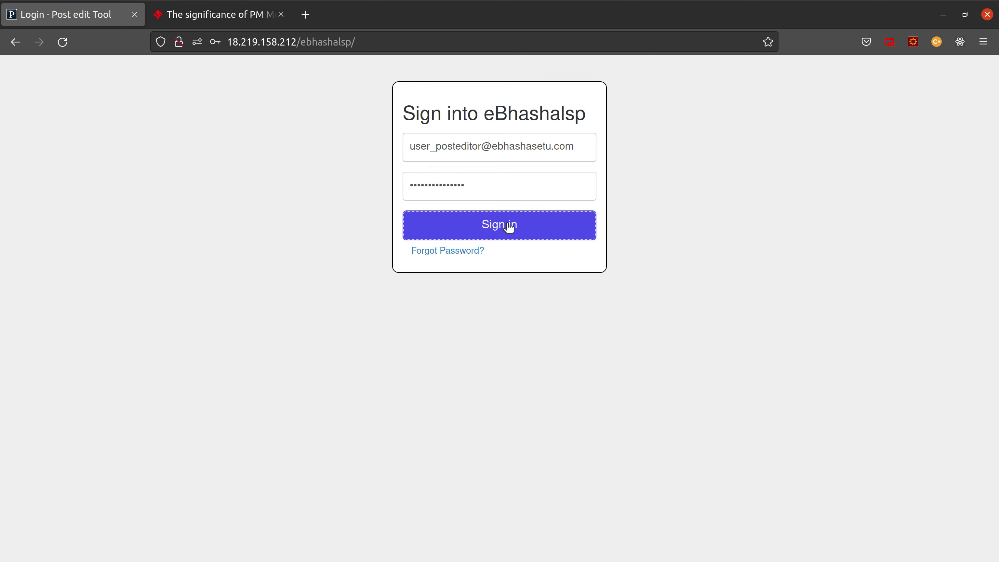
click(509, 227)
click(392, 219)
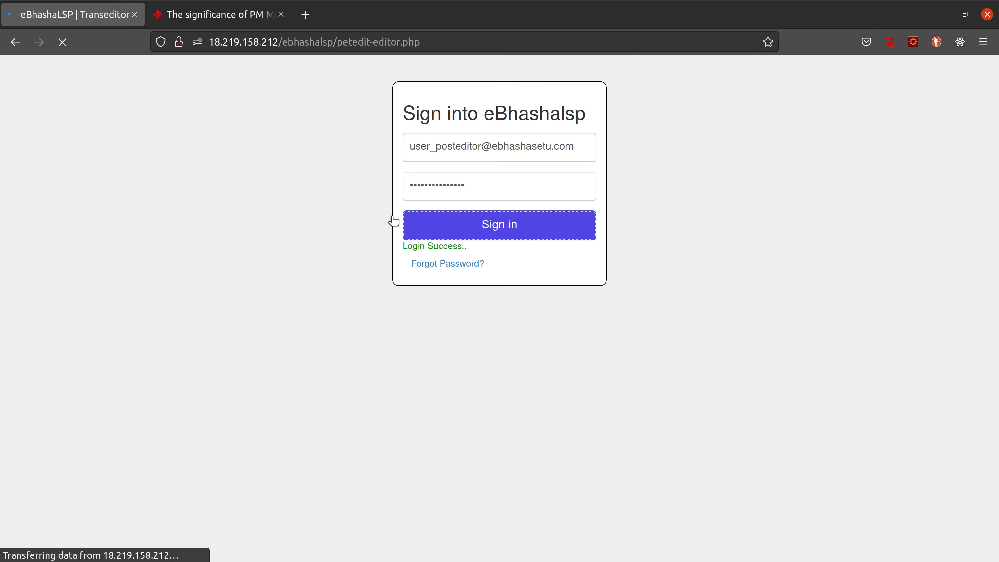
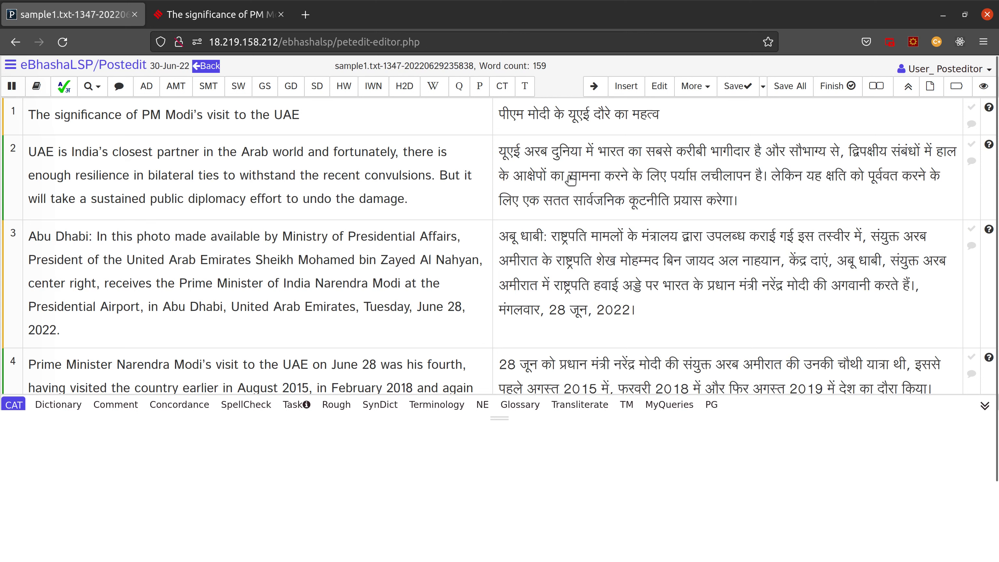
Step: Fix महत्व and end segment 1's Hindi title with a danda (।), then confirm and save it
click(693, 126)
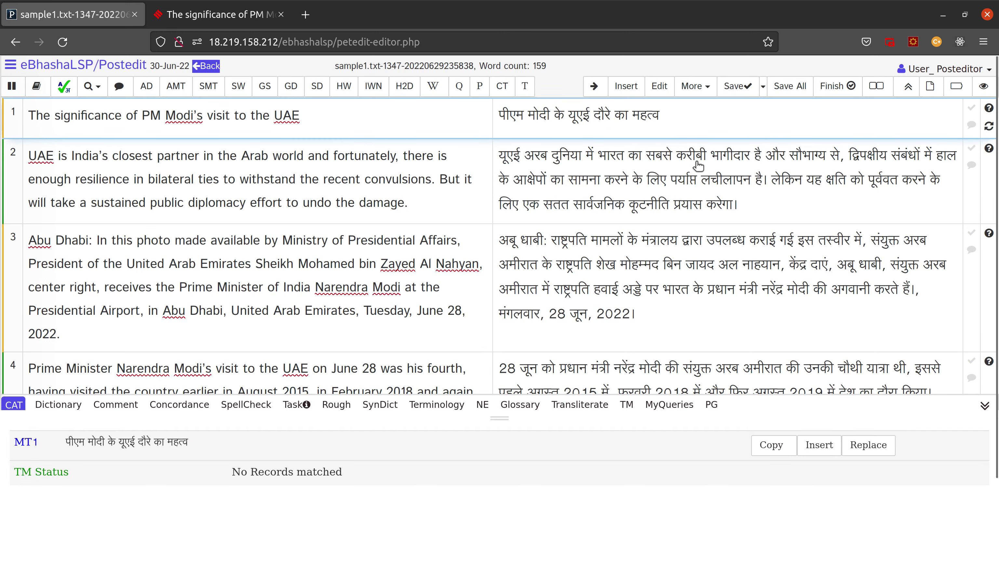
key(BackSpace)
key(BackSpace)
text(व)
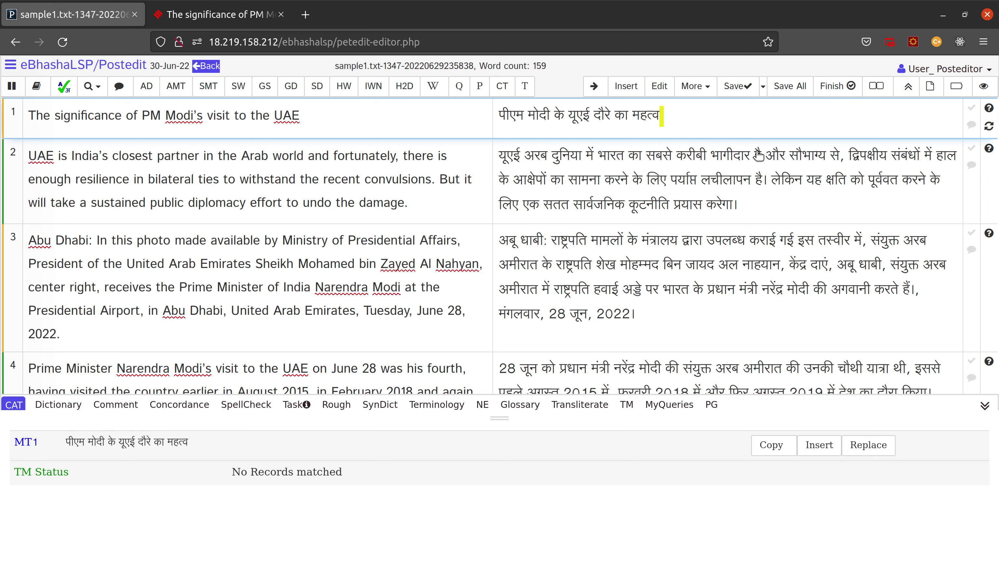
text(।)
click(973, 112)
click(733, 89)
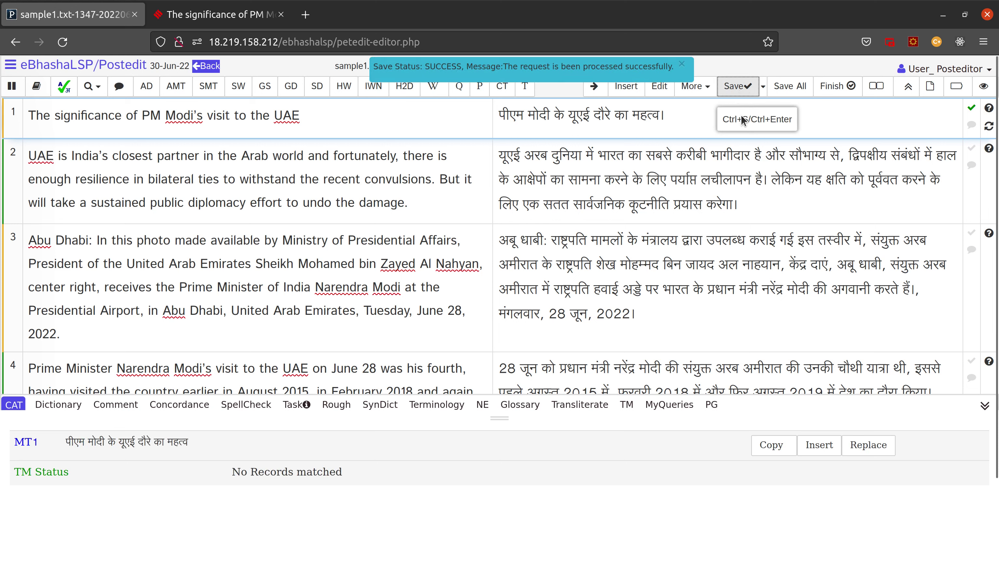
Step: Select the full Hindi title of segment 1 and move on to segment 2's translation
click(691, 119)
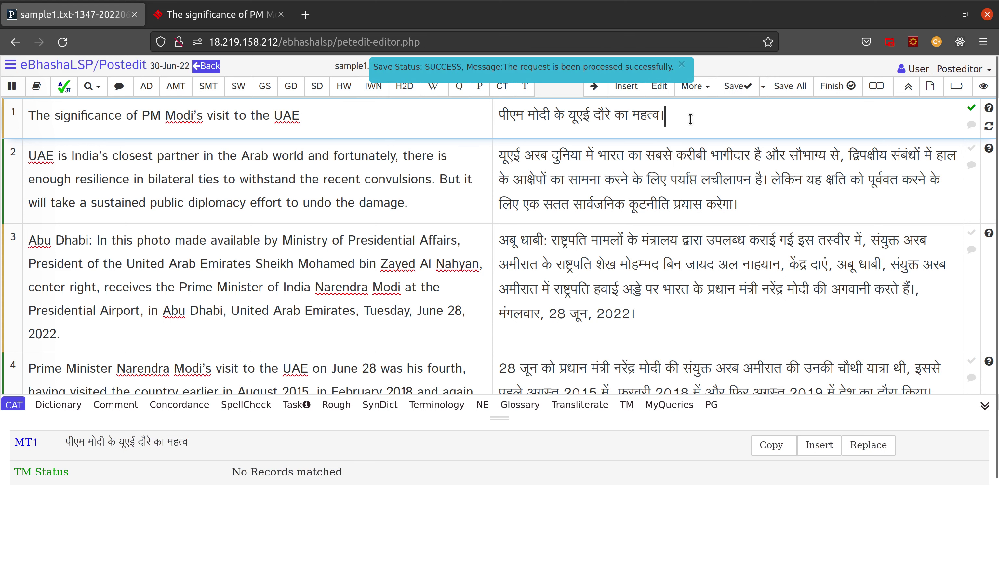
drag(691, 118, 498, 117)
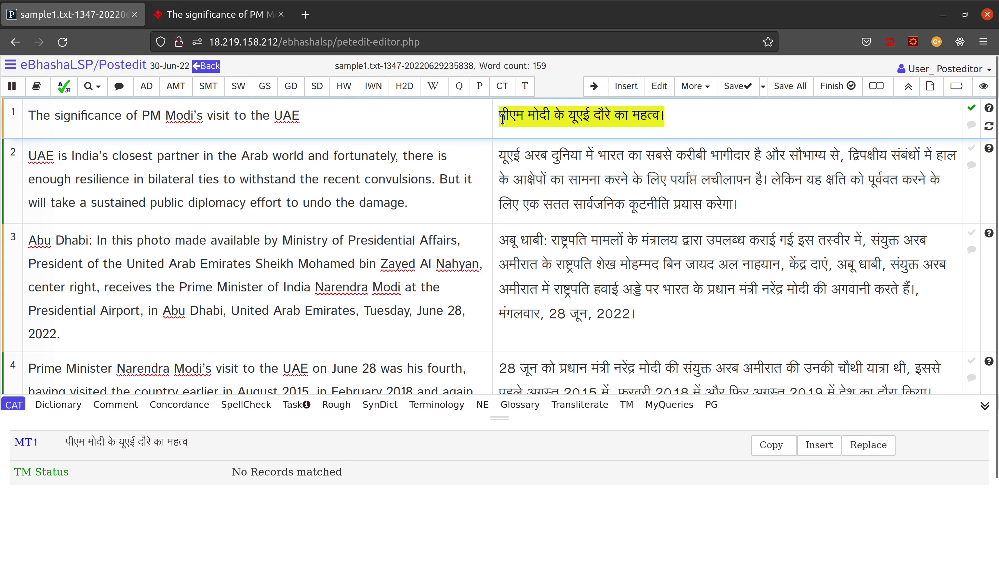
click(550, 162)
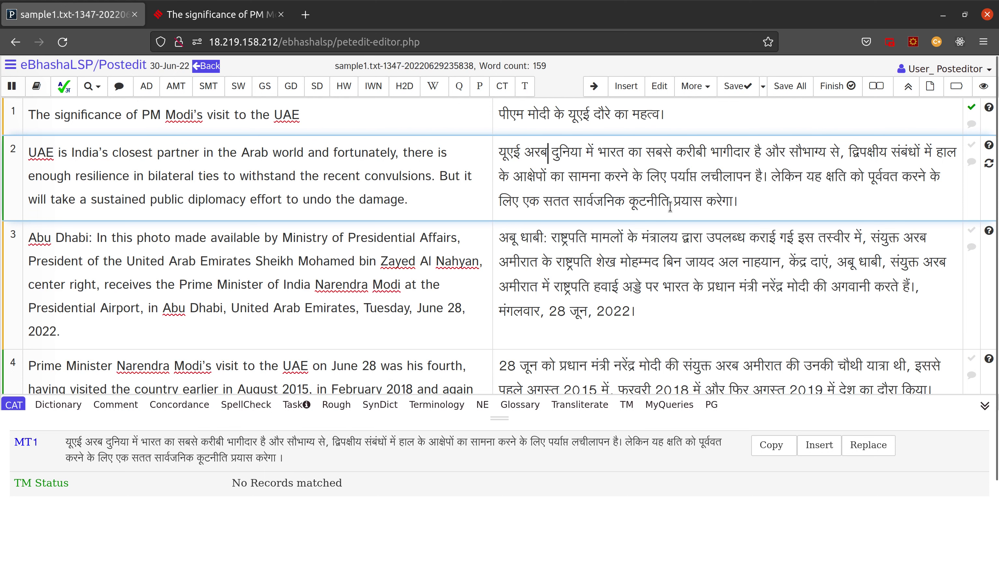
Step: Remove the accidental backslashes from segment 2's Hindi and save it unchanged
click(754, 203)
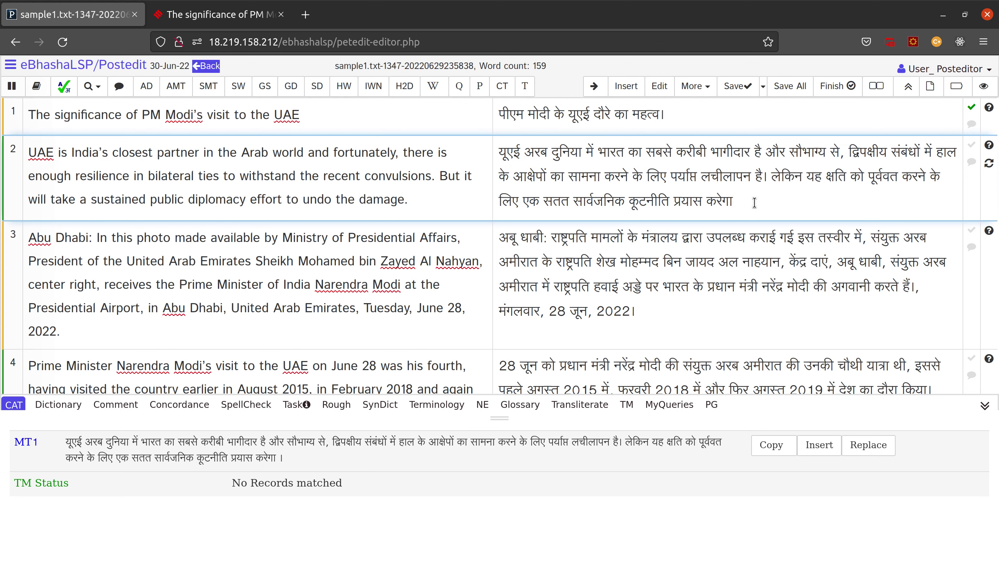
text(\\\\\\\\\\\\\\\\\\\\\\\\\\\\\\\\\\\\\\\\\\\\\\\\\\\\\\\\\\\\\\)
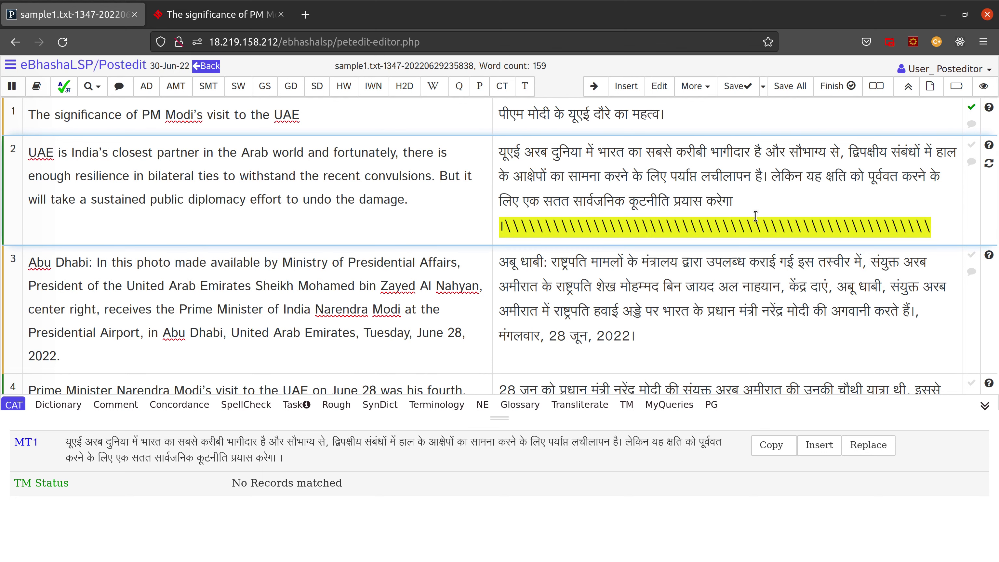
key(BackSpace)
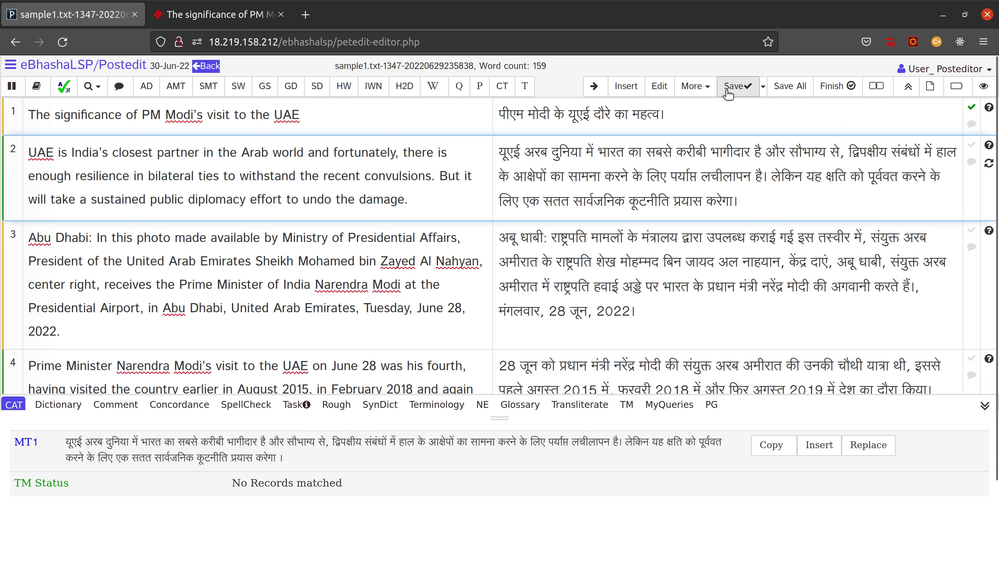
click(741, 90)
Step: Correct the vowel sign in segment 3 and insert से so it reads केंद्र से दाएं
click(699, 264)
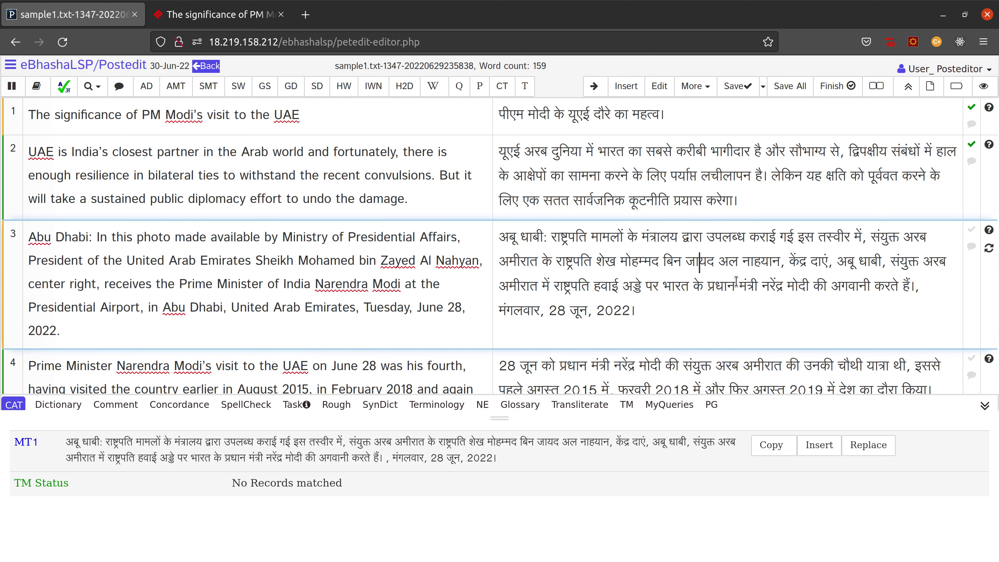
key(BackSpace)
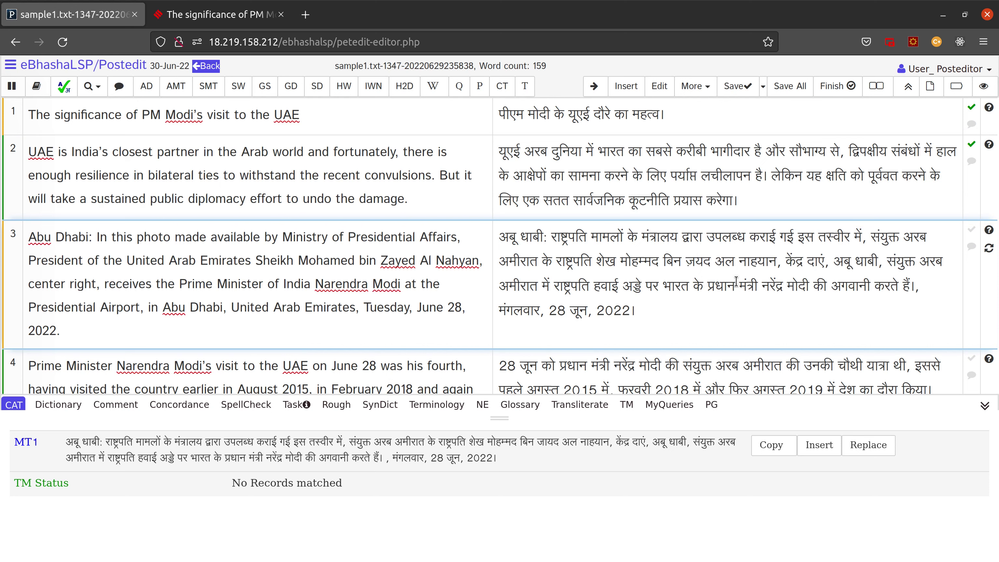
text(ा)
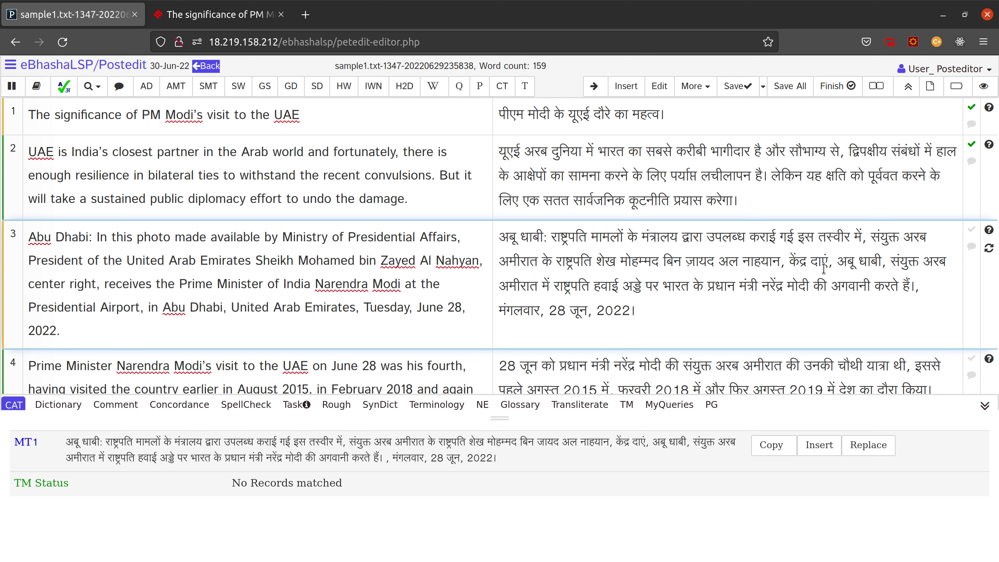
text(से)
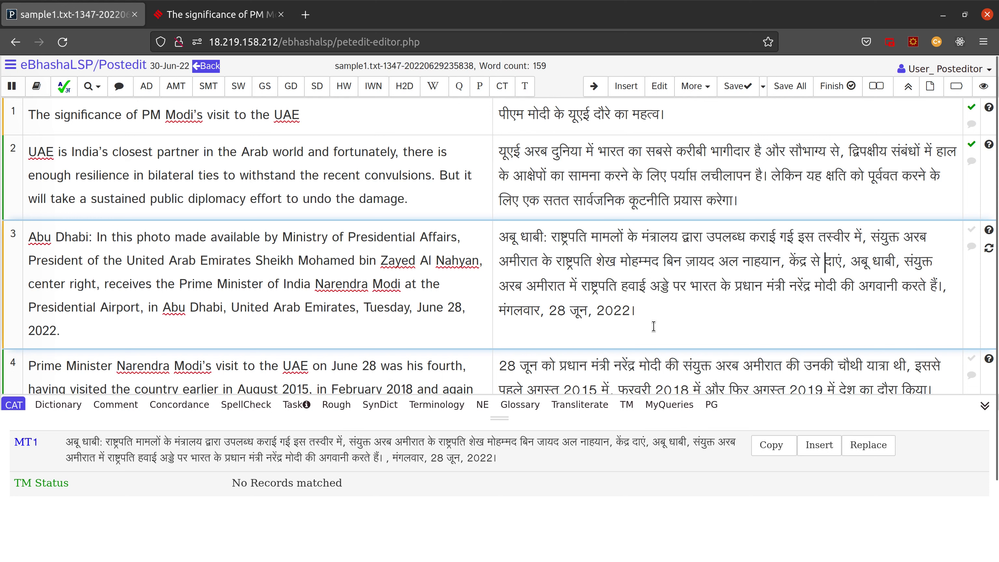
Step: Delete the space and stray comma before मंगलवार and save segment 3
click(958, 302)
key(Delete)
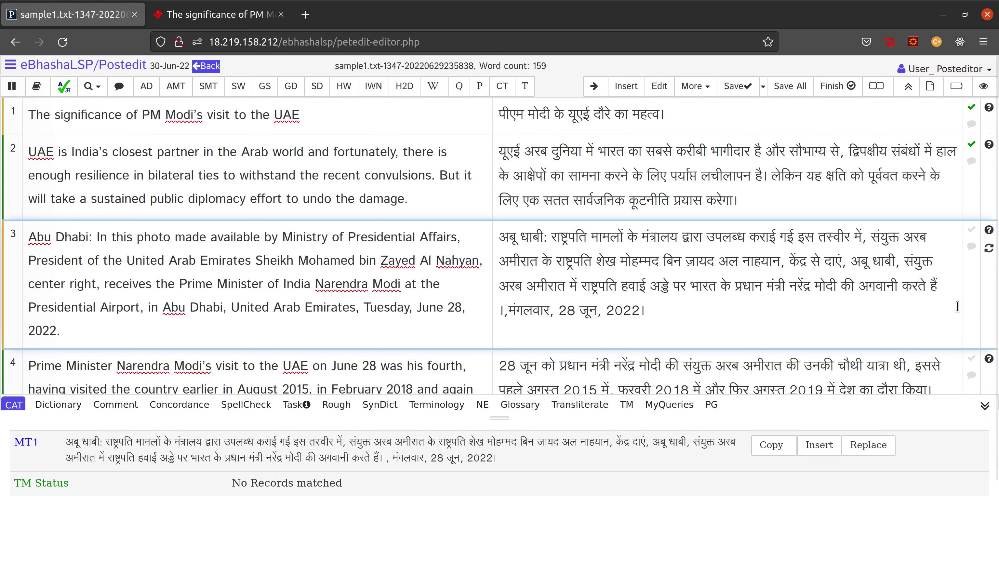
key(BackSpace)
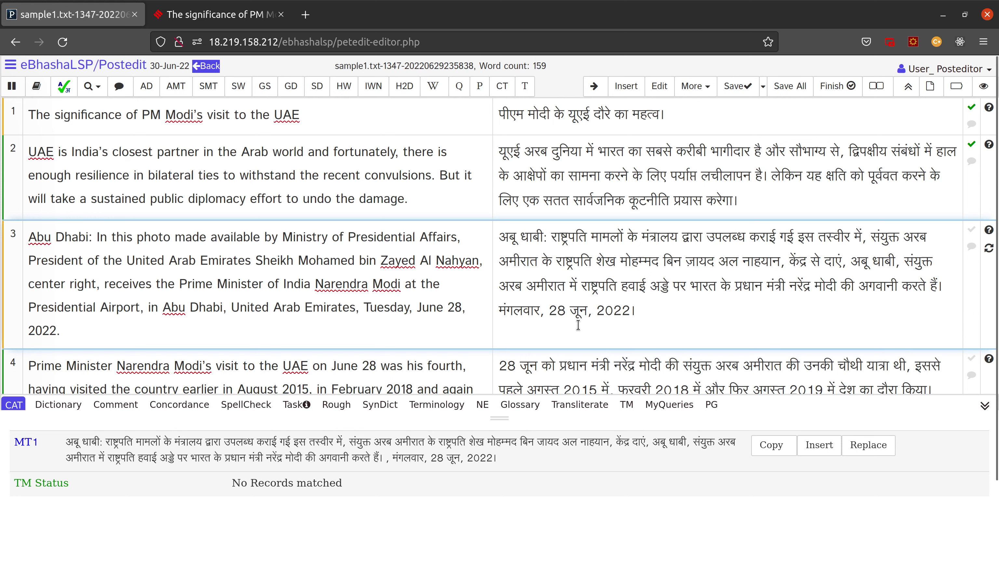
click(648, 317)
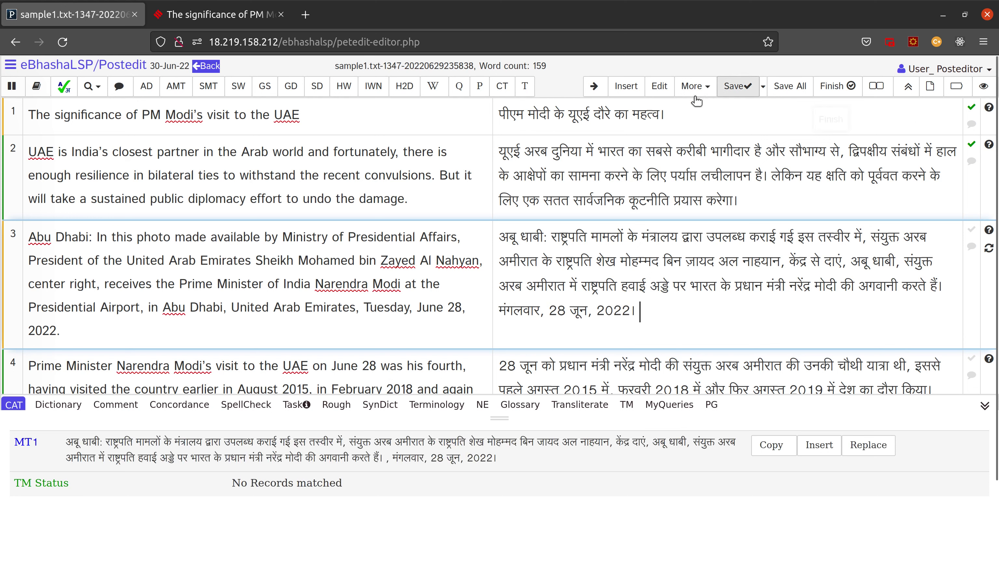
click(736, 89)
Step: Join प्रधान मंत्री into प्रधानमंत्री in segment 4's Hindi text
scroll(630, 322, down, 2)
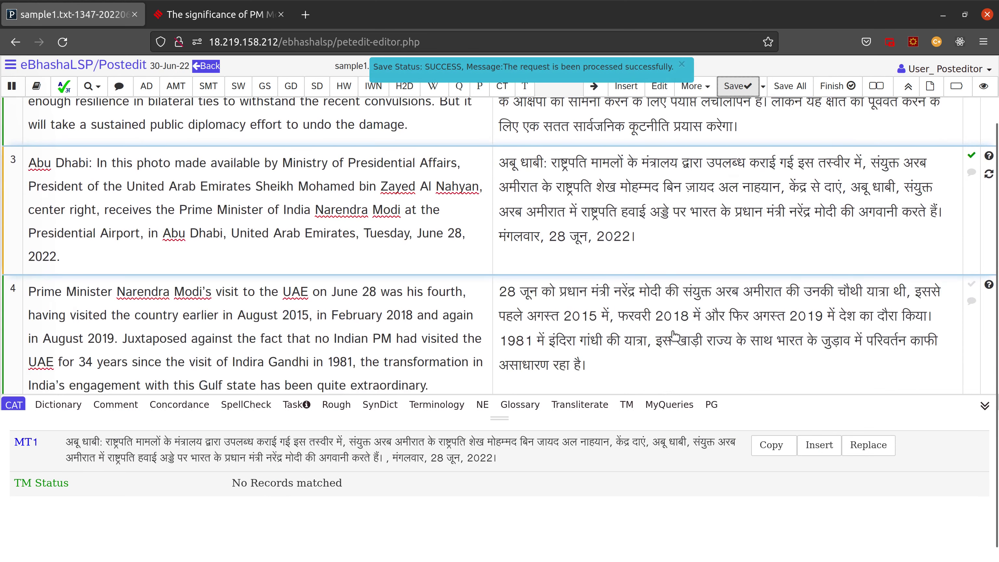
scroll(557, 291, down, 1)
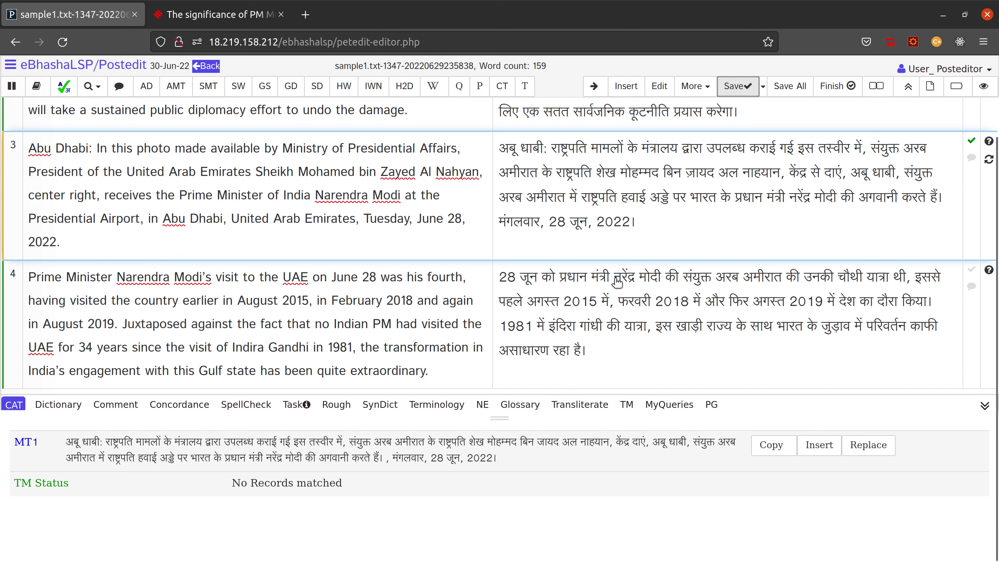
click(596, 281)
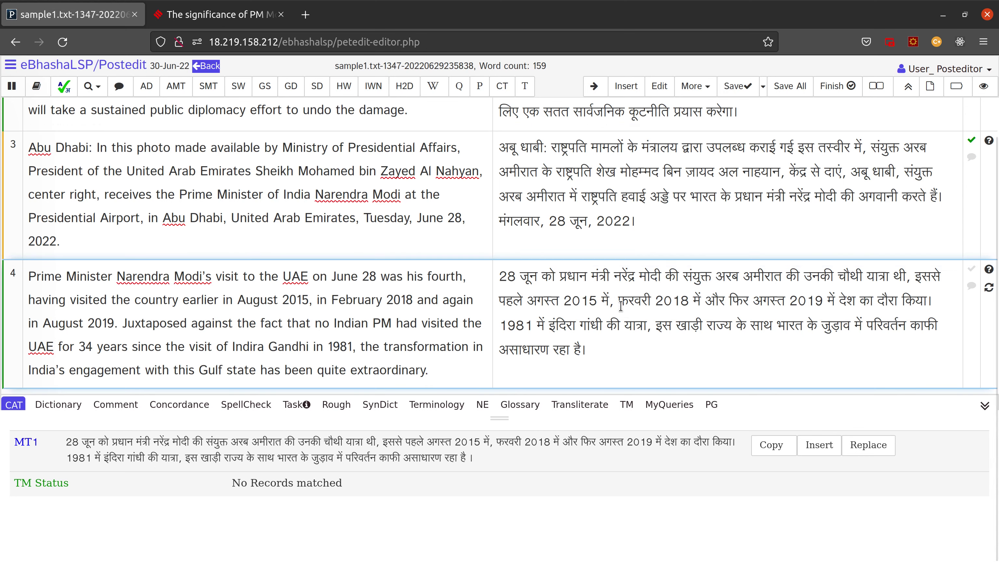
key(BackSpace)
key(Right)
key(Right)
key(Right)
key(Right)
key(Right)
key(Right)
key(Right)
key(Right)
key(Right)
key(Right)
key(Right)
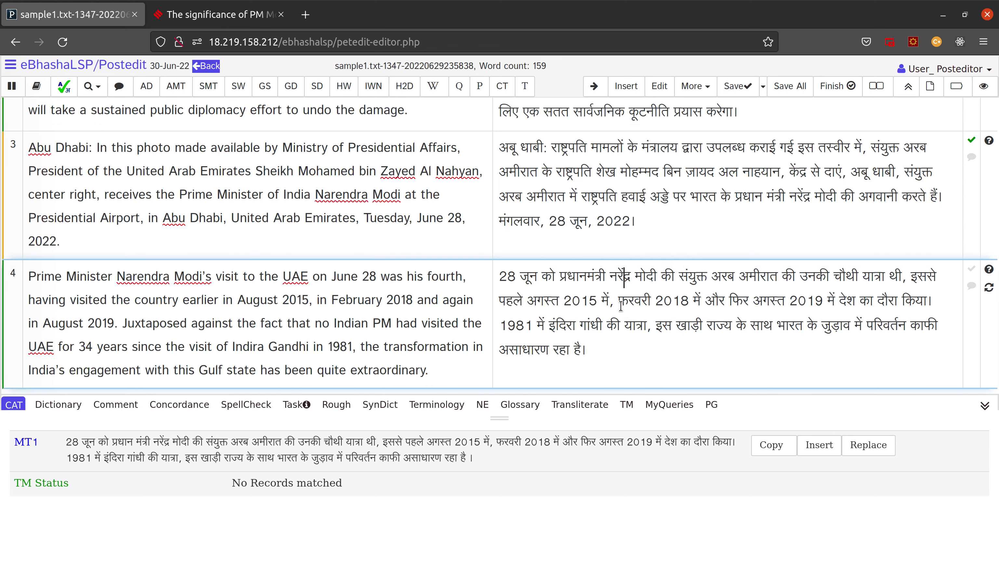
key(Right)
key(Right)
key(Right)
key(Right)
key(Right)
key(Right)
key(Right)
key(Right)
key(Right)
key(Right)
key(Right)
key(Right)
key(Right)
key(Right)
key(Right)
key(Right)
key(Right)
key(Right)
key(Right)
key(Right)
key(Left)
key(Left)
key(Left)
key(Left)
key(Left)
key(Left)
key(Left)
key(Left)
key(Left)
key(Left)
key(Left)
key(Left)
key(Left)
key(Left)
key(Left)
key(Left)
key(Left)
key(Left)
key(Left)
key(Right)
key(Right)
key(Right)
key(Right)
key(Right)
key(Right)
key(Right)
key(Right)
key(Right)
key(Right)
key(Right)
key(Right)
key(Right)
key(Right)
key(Right)
key(Right)
key(Right)
key(Right)
key(Right)
key(Right)
key(Right)
key(Right)
key(Right)
key(Right)
key(Right)
key(Right)
key(Right)
key(Right)
key(Right)
key(Right)
key(Right)
key(Right)
key(Right)
key(Right)
key(Right)
key(Right)
key(Right)
key(Right)
key(Right)
key(Right)
key(Right)
key(Right)
key(Right)
key(Right)
key(Right)
key(Right)
key(Right)
key(Right)
key(Right)
key(Left)
key(Left)
key(Left)
text(वे)
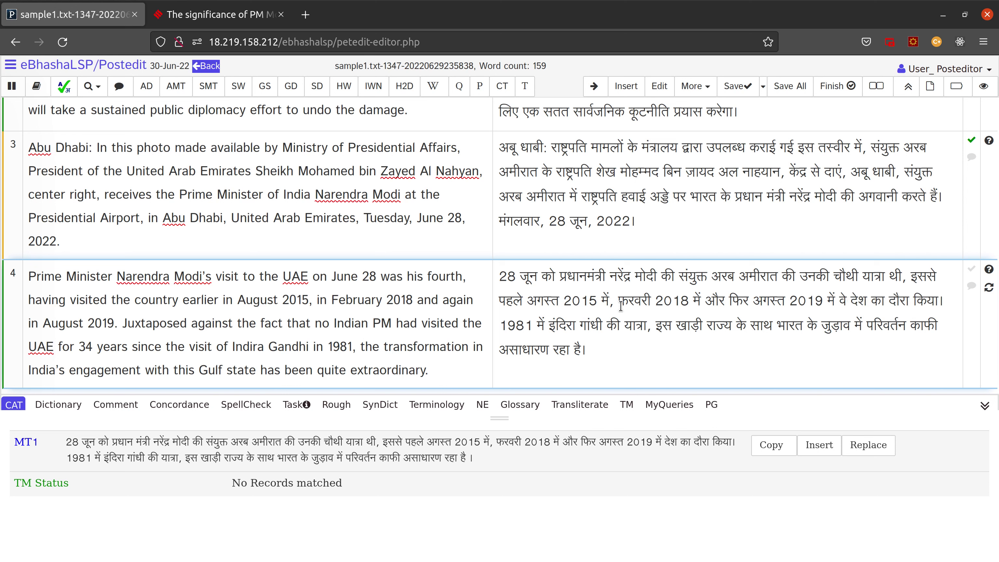
key(BackSpace)
key(BackSpace)
key(BackSpace)
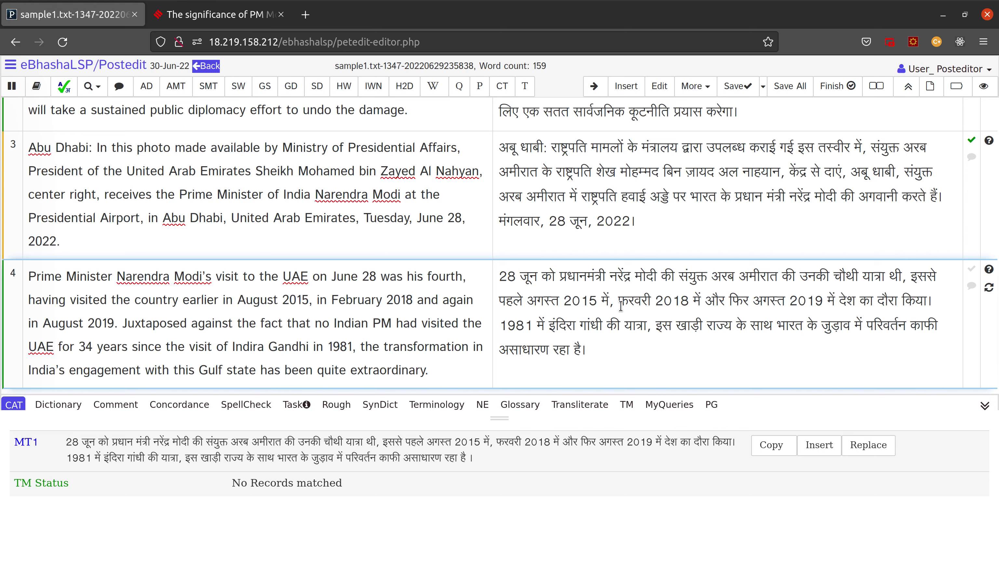
key(Right)
key(Right)
key(Right)
key(Right)
key(Right)
key(Right)
key(Right)
key(Right)
key(Right)
key(Right)
key(Right)
key(Right)
key(Right)
key(Right)
key(Right)
key(Right)
key(Right)
key(Right)
key(Right)
key(Right)
key(Right)
key(Right)
key(Right)
key(Right)
key(Right)
key(Right)
key(Right)
key(Right)
key(Right)
key(Right)
key(Right)
key(Right)
key(Right)
key(Right)
key(Right)
key(Right)
key(Right)
key(Right)
key(Right)
key(Right)
key(Right)
key(Right)
key(Right)
key(Right)
key(Right)
key(Right)
key(Right)
key(Right)
key(Right)
key(Right)
key(Right)
key(Right)
key(Right)
key(Right)
key(Right)
key(Right)
key(Right)
key(Right)
key(Right)
key(Right)
key(Right)
key(Right)
key(Right)
key(Right)
key(Right)
key(Right)
key(Right)
key(Right)
key(Right)
key(Right)
key(Right)
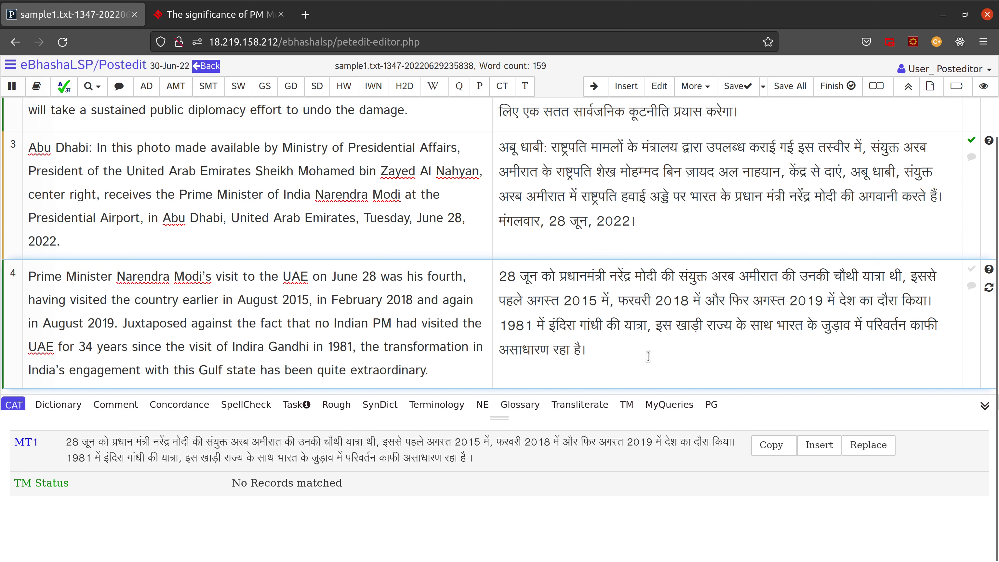
Step: Save segment 4, then save all segments
click(738, 93)
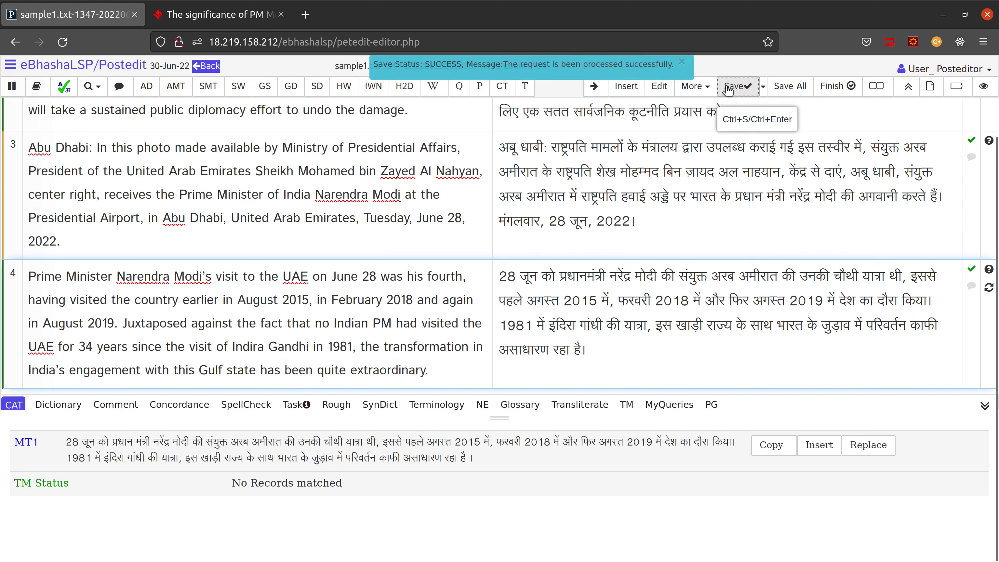
click(786, 87)
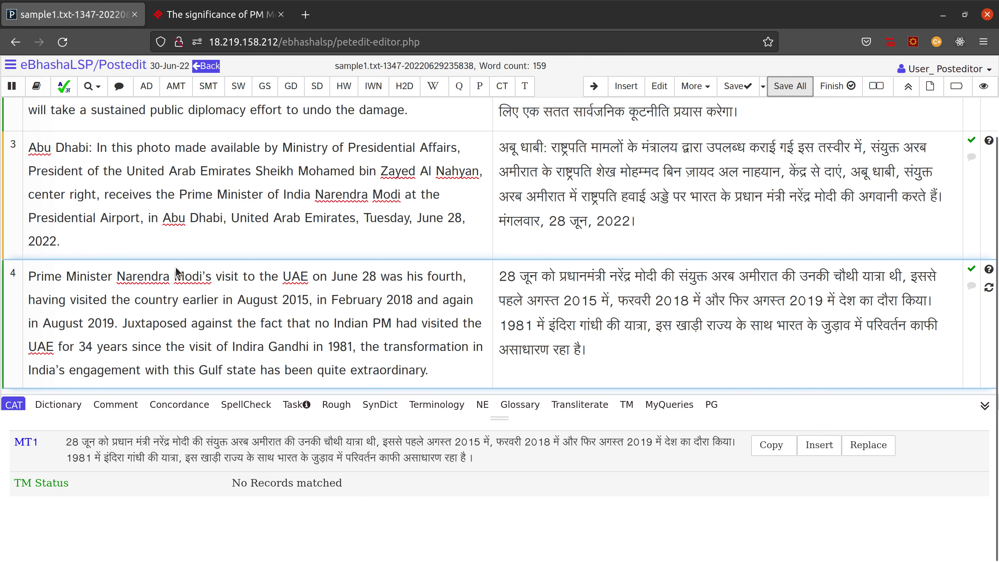
scroll(174, 265, up, 2)
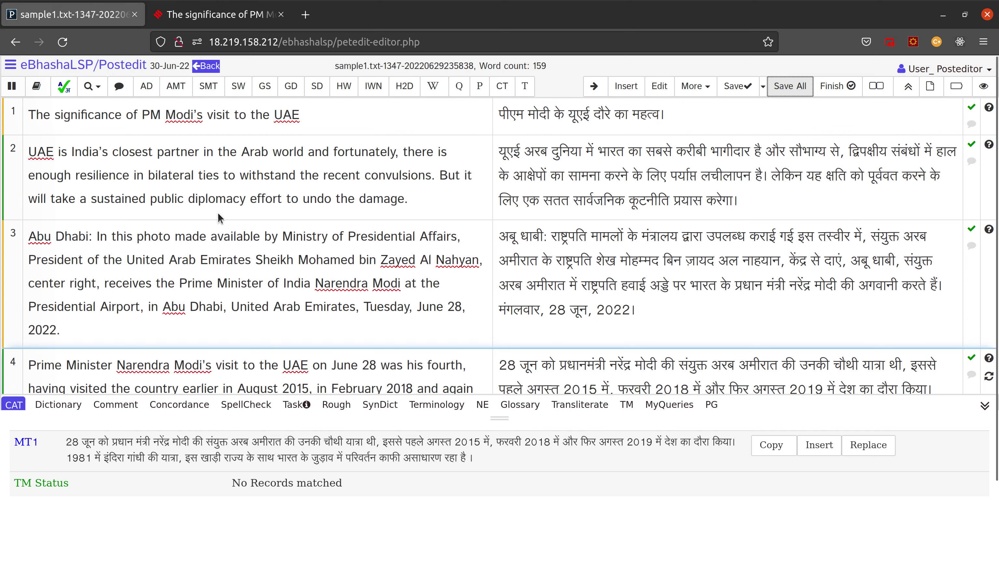
Step: Look up 'fortunately' from segment 2 in the dictionary and pick सौभाग्यवश
double_click(369, 157)
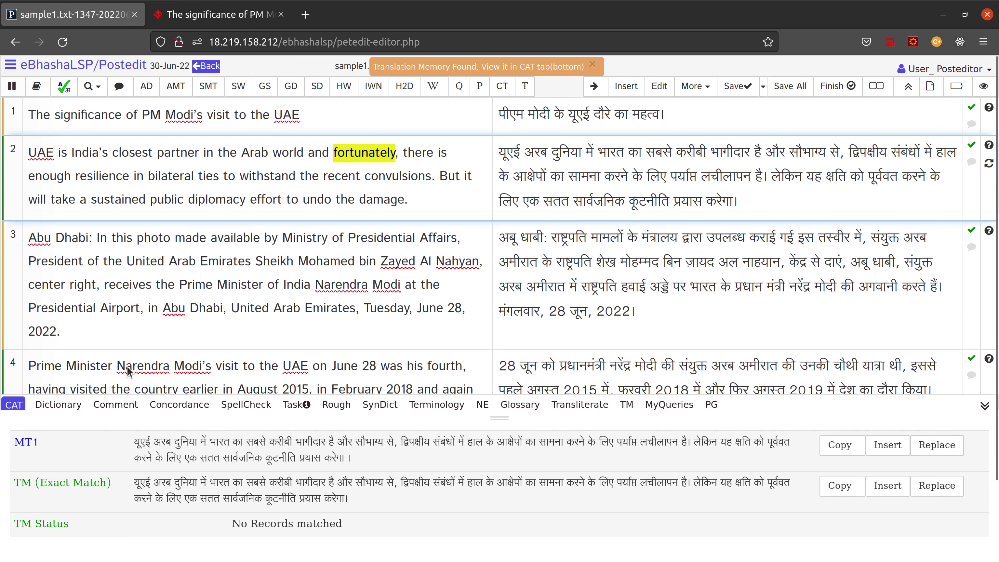
click(61, 416)
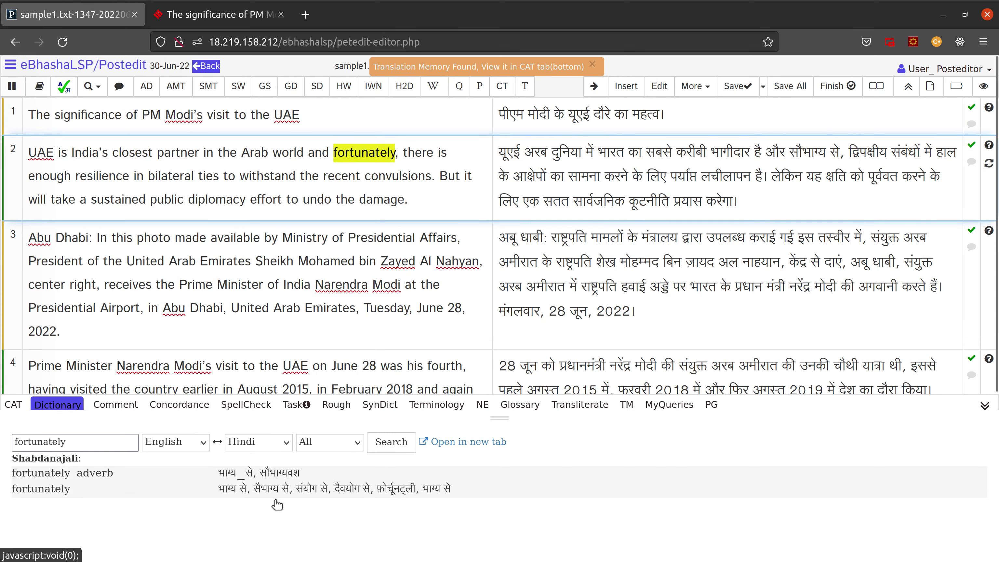
double_click(277, 473)
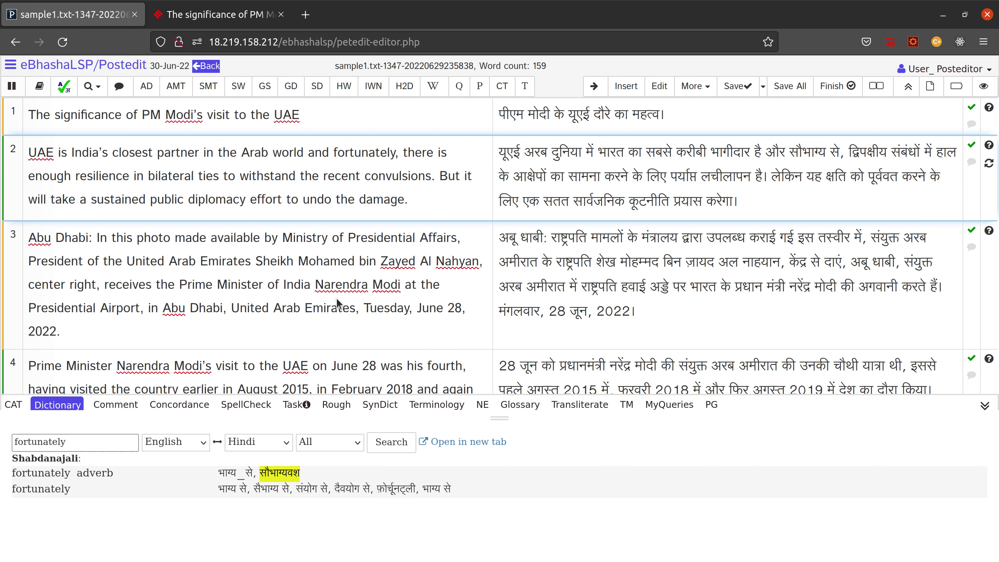
Step: Search the dictionary for 'closest' to see घनिष्ठ, नज़दीकी and पास
click(125, 155)
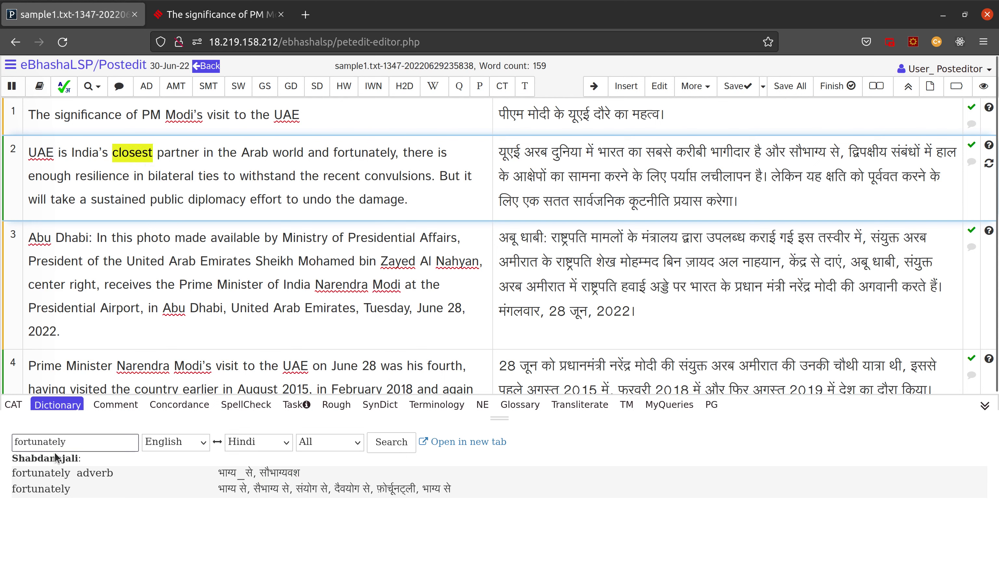
click(51, 406)
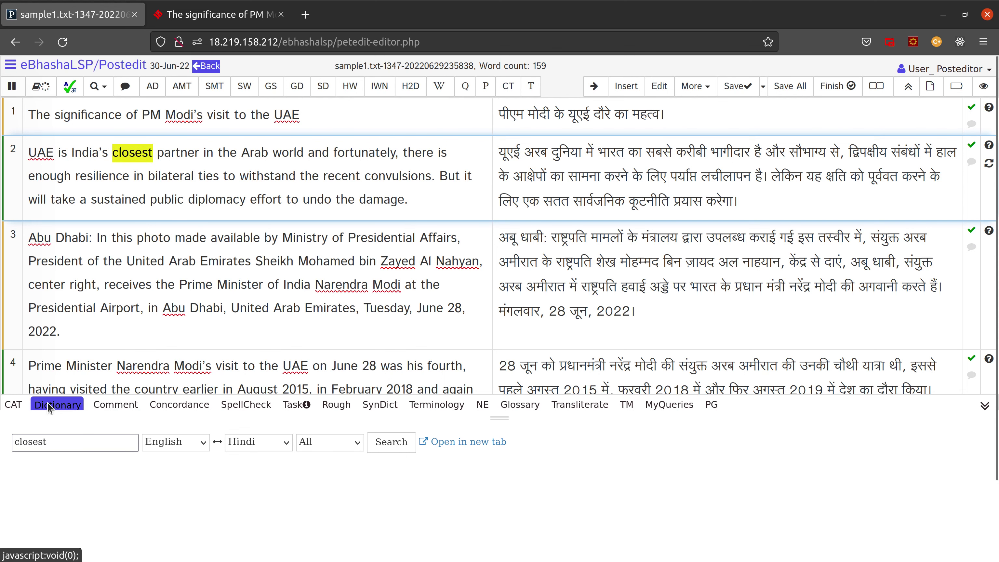
click(407, 448)
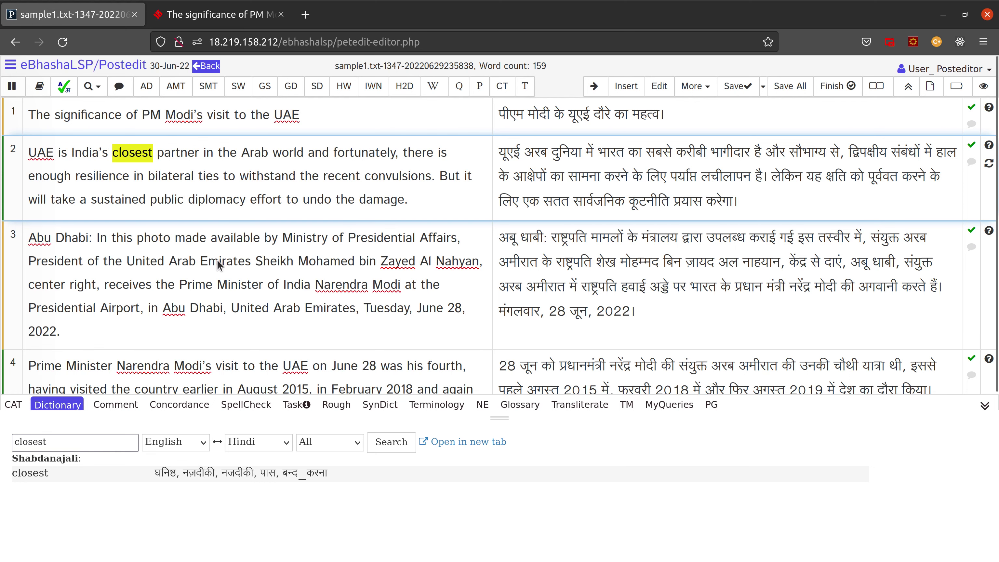
Step: Look up 'available' from segment 3 on Google, read the definitions, then close the results
click(238, 245)
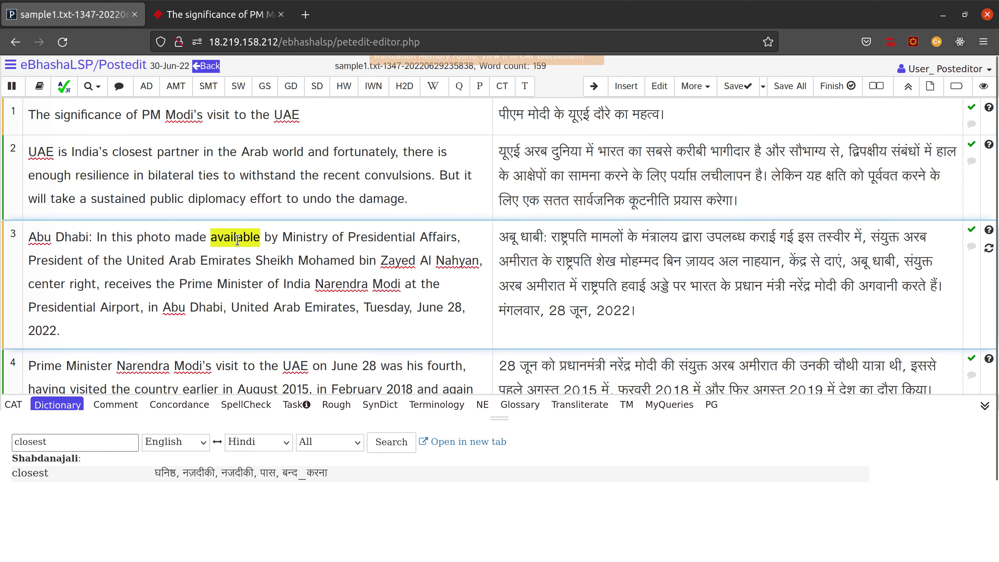
click(265, 88)
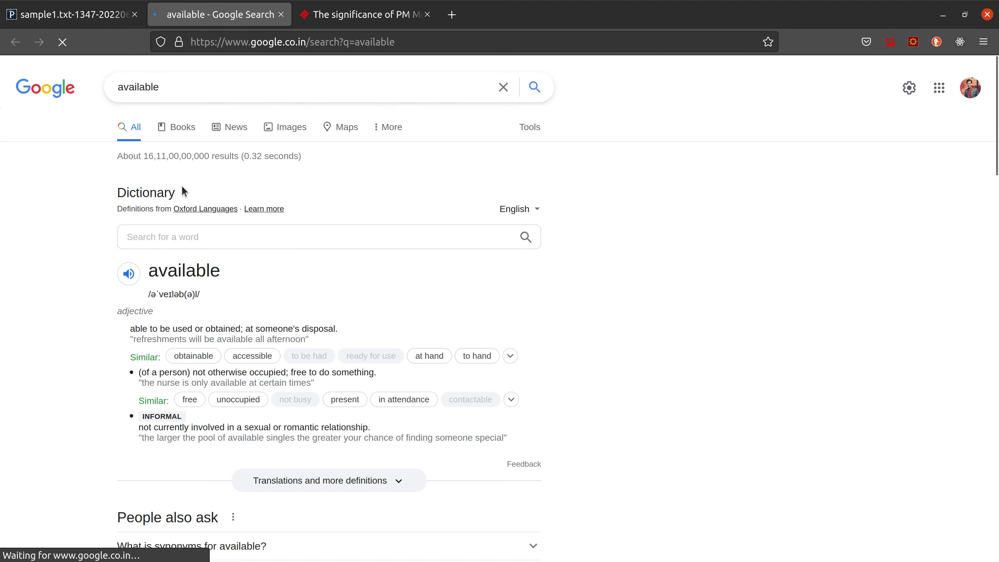
scroll(177, 256, down, 4)
scroll(176, 274, down, 10)
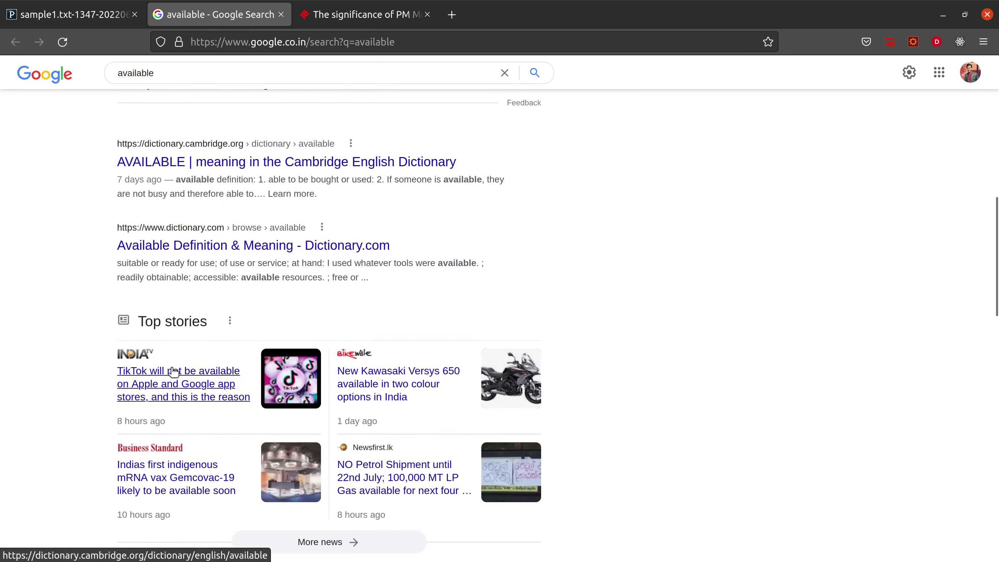
scroll(239, 156, up, 4)
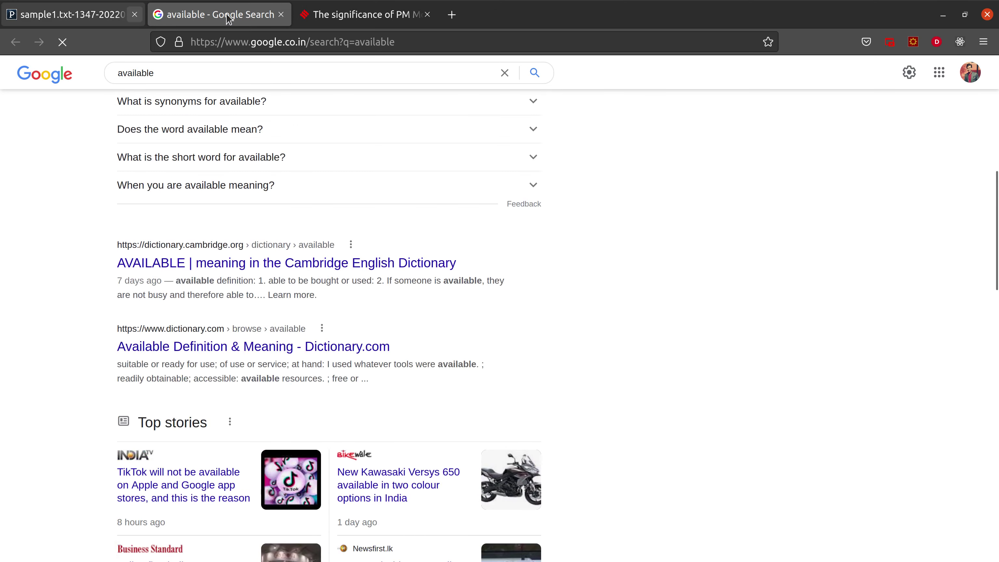
click(281, 15)
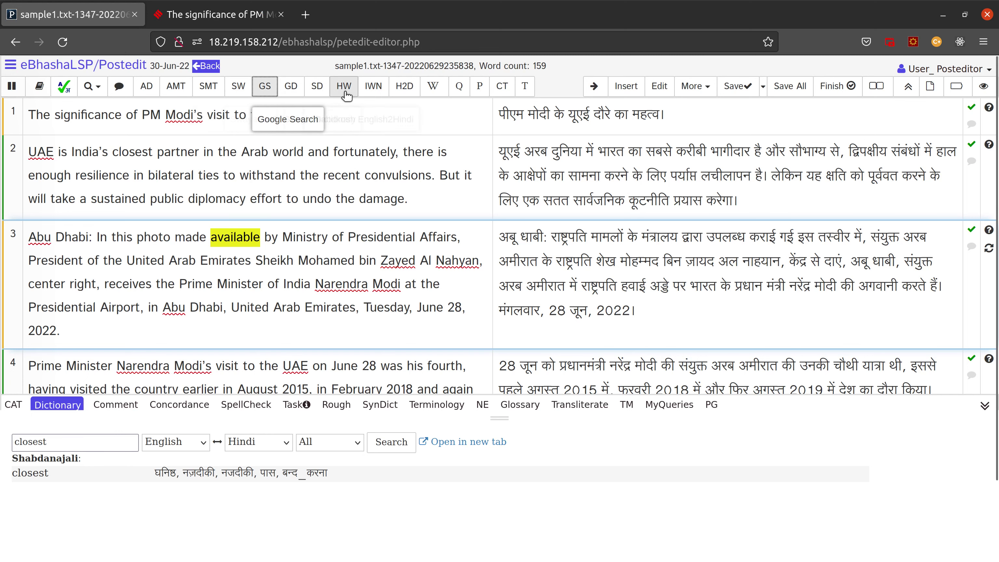
Step: Check 'available' in Shabdkosh English-Hindi for उपलब्ध and प्राप्य, then return to the editor
click(318, 87)
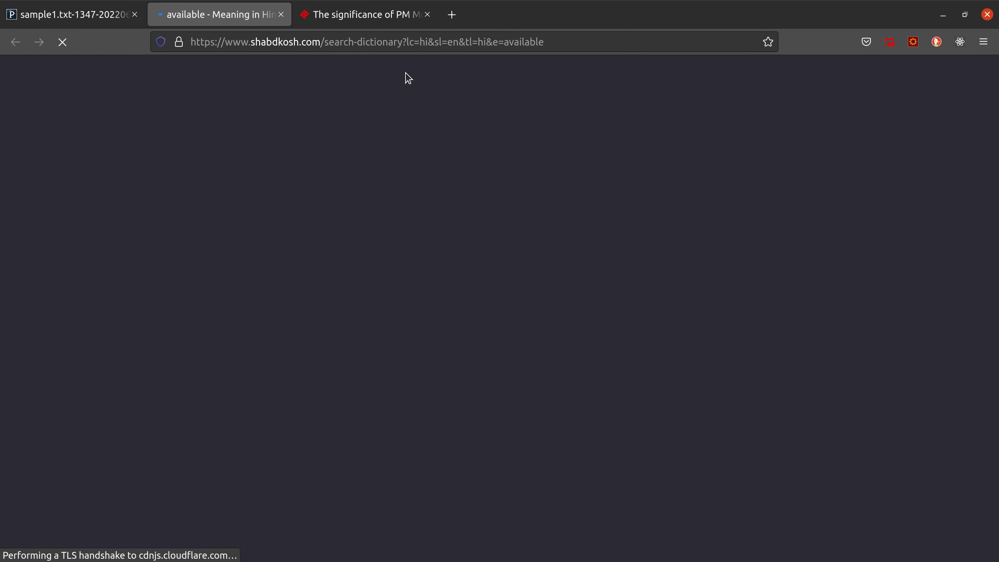
scroll(213, 339, down, 4)
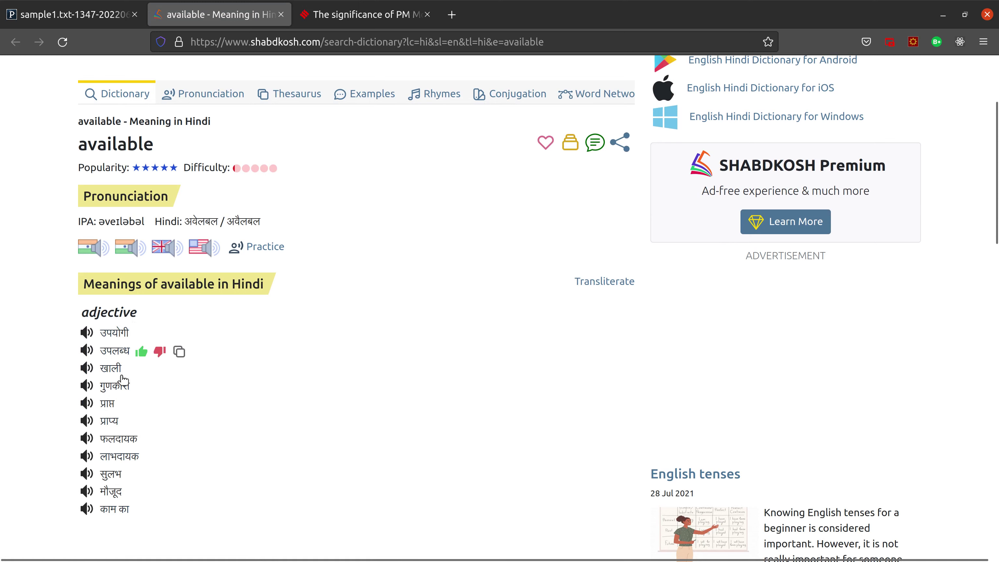
click(82, 26)
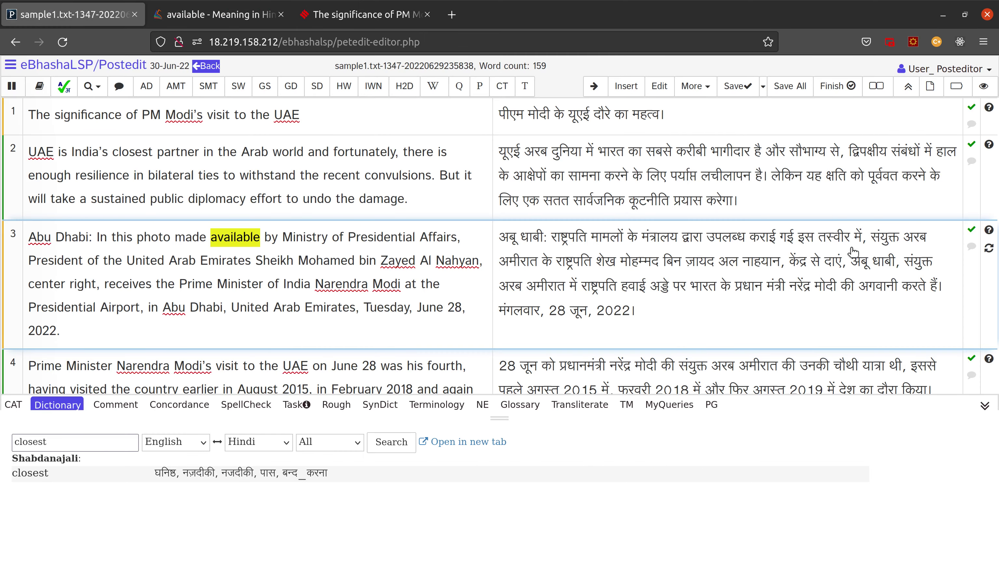
Step: Save all segments and finish post-editing, ignoring the one flagged spelling error
click(713, 241)
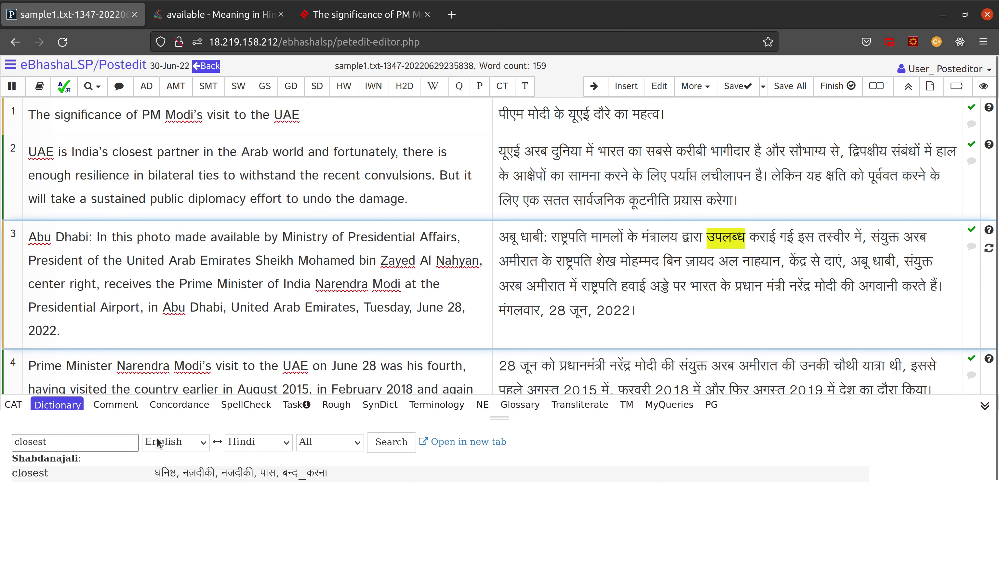
scroll(251, 356, down, 2)
scroll(282, 313, up, 2)
click(790, 88)
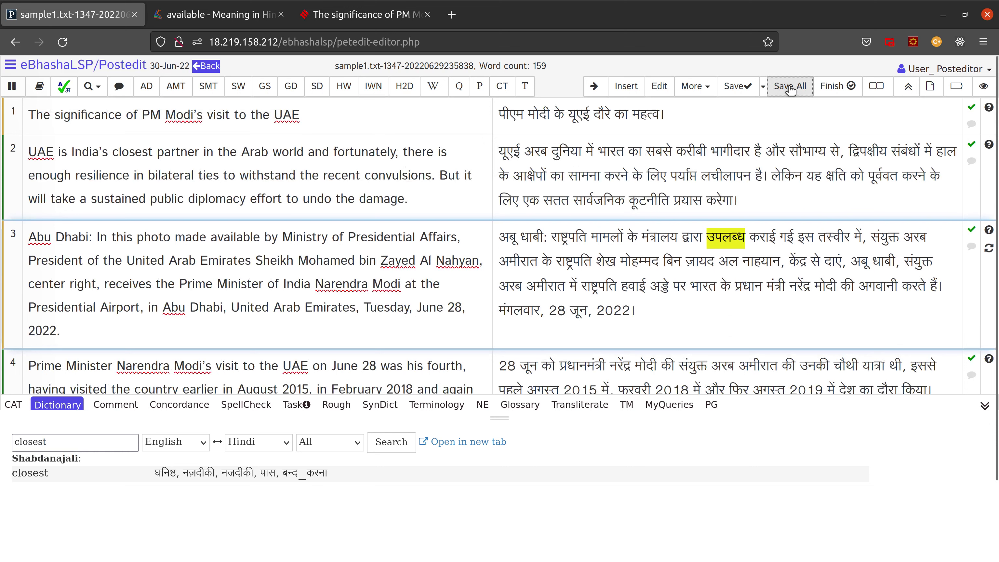
click(832, 88)
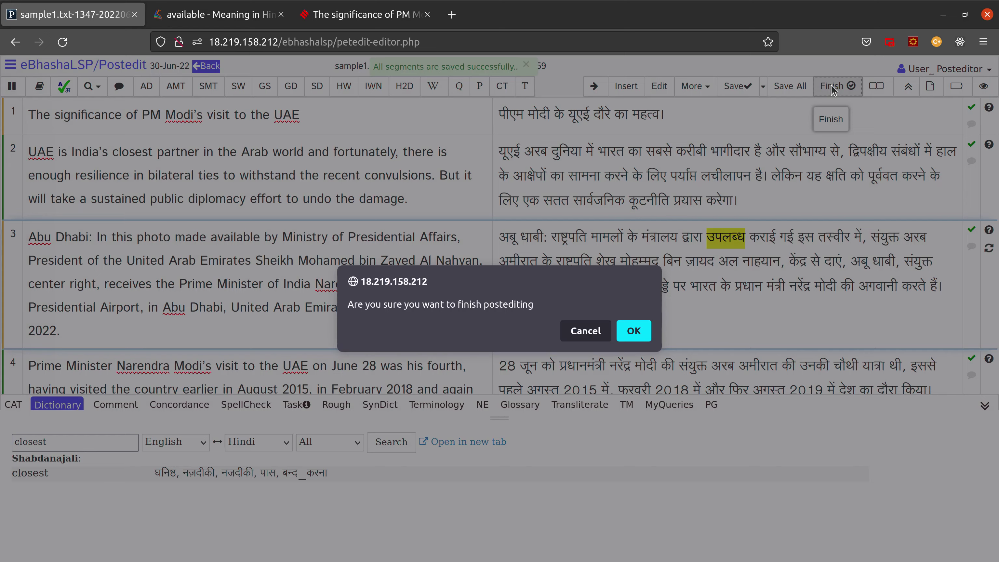
click(633, 331)
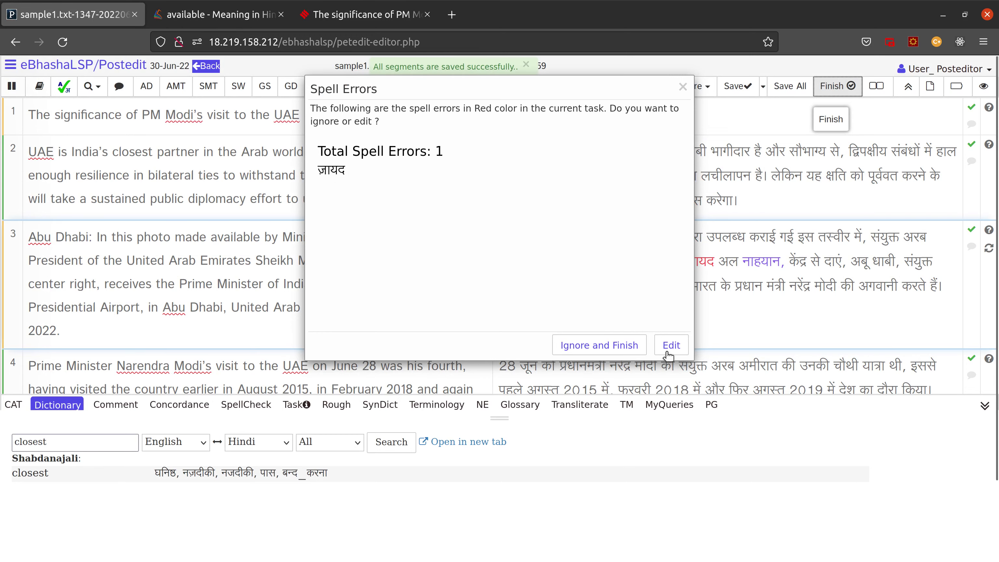
click(604, 346)
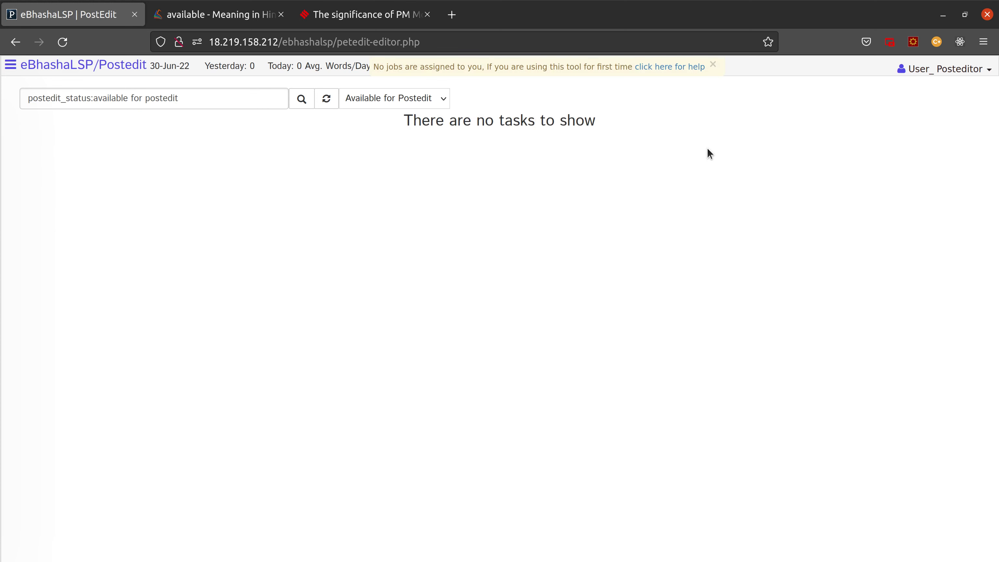
Step: Verify Under Postedit and Available lists read 'There are no tasks to show', then view Finished jobs
click(11, 65)
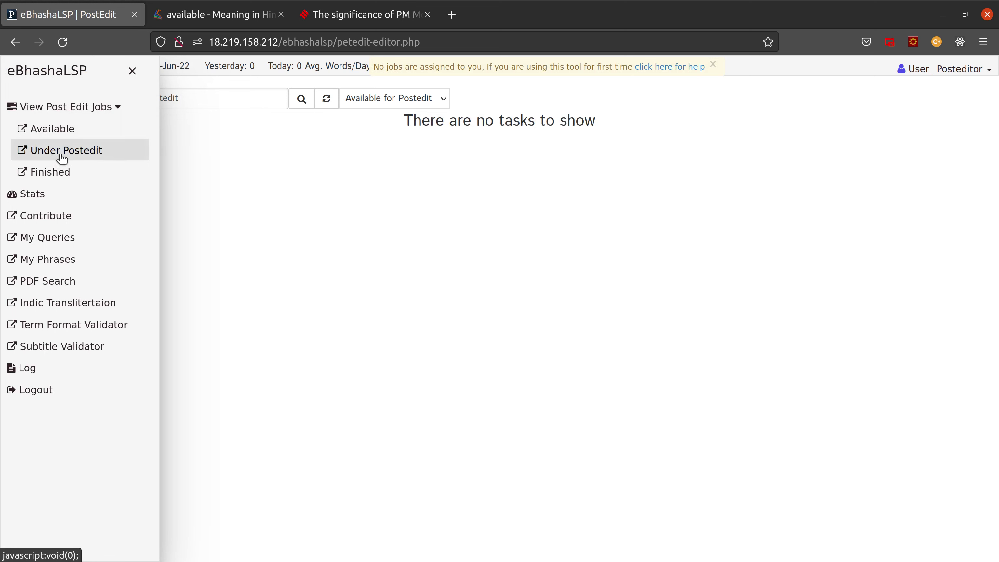
click(62, 158)
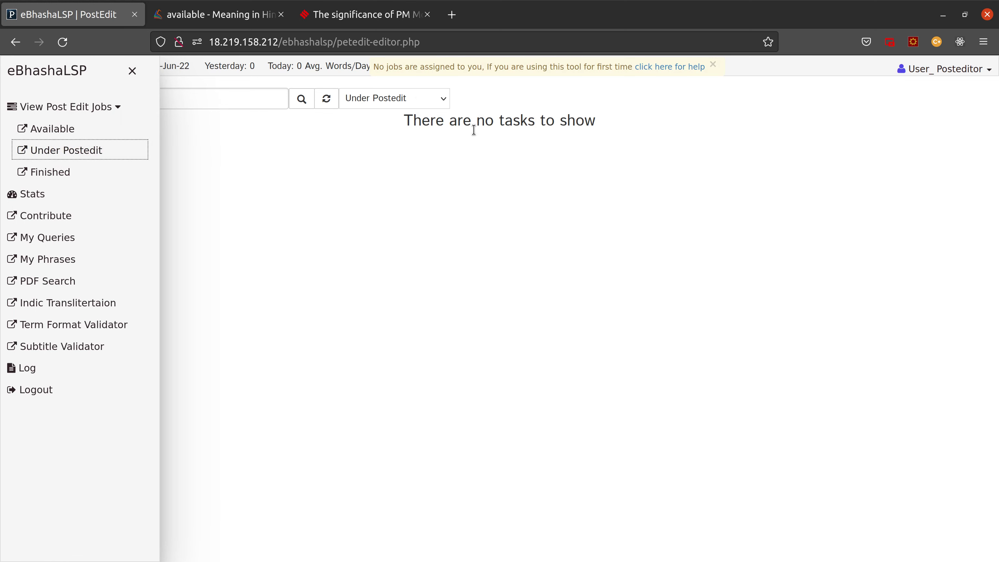
drag(404, 122, 651, 122)
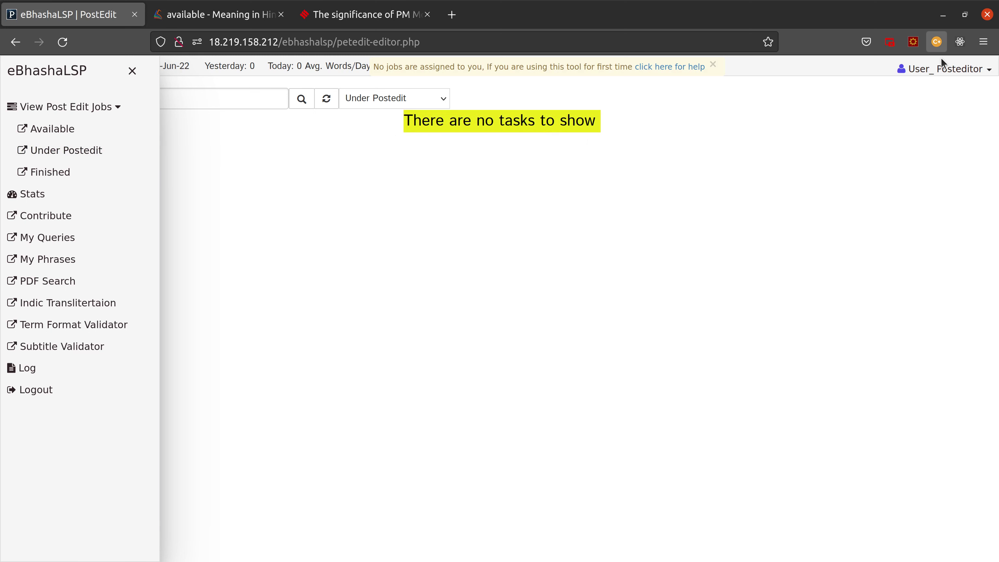
click(25, 129)
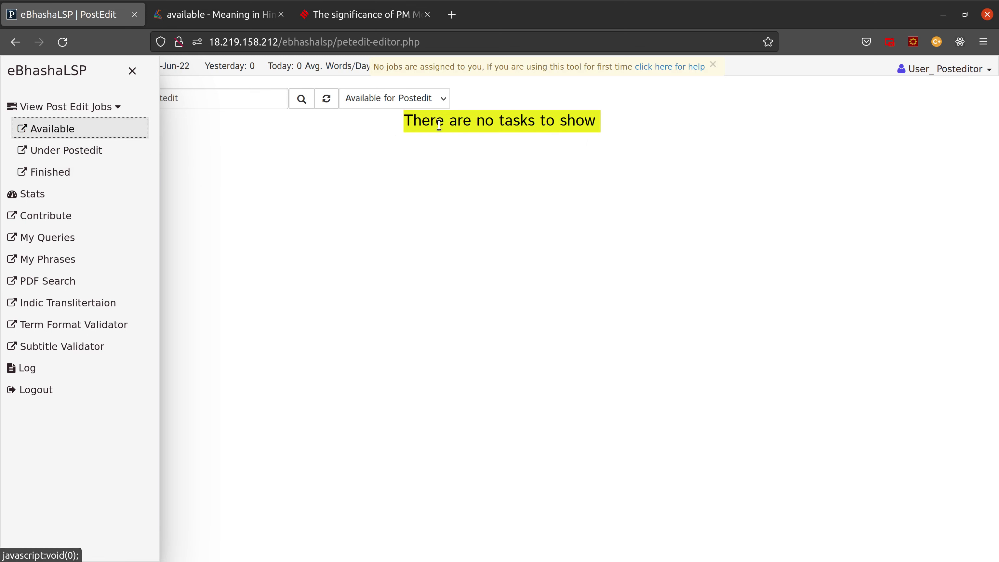
drag(404, 123, 575, 126)
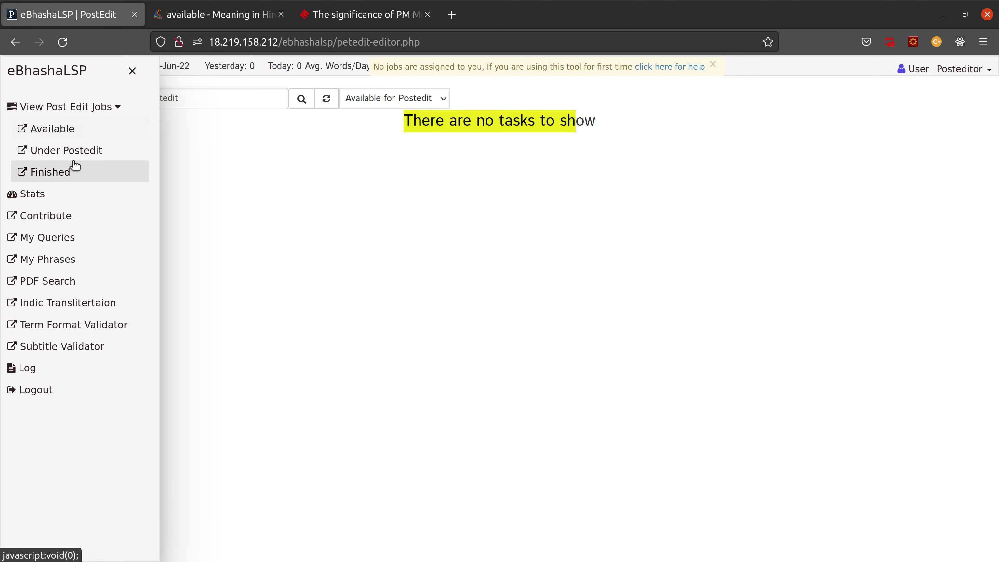
click(59, 180)
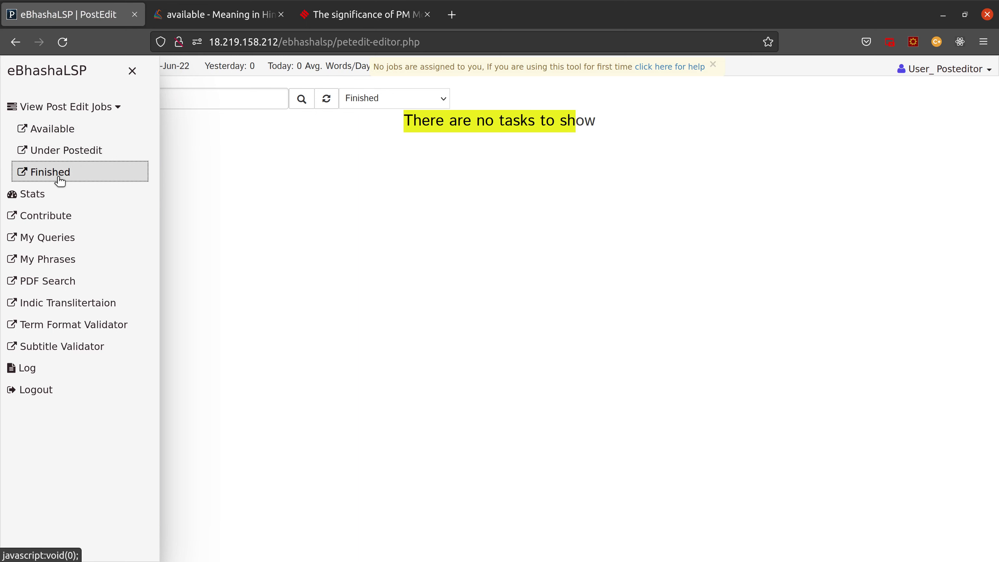
Step: Commit the finished Sample1.txt (en_hi) task and confirm, making it Committed (30-Jun-22)
click(132, 72)
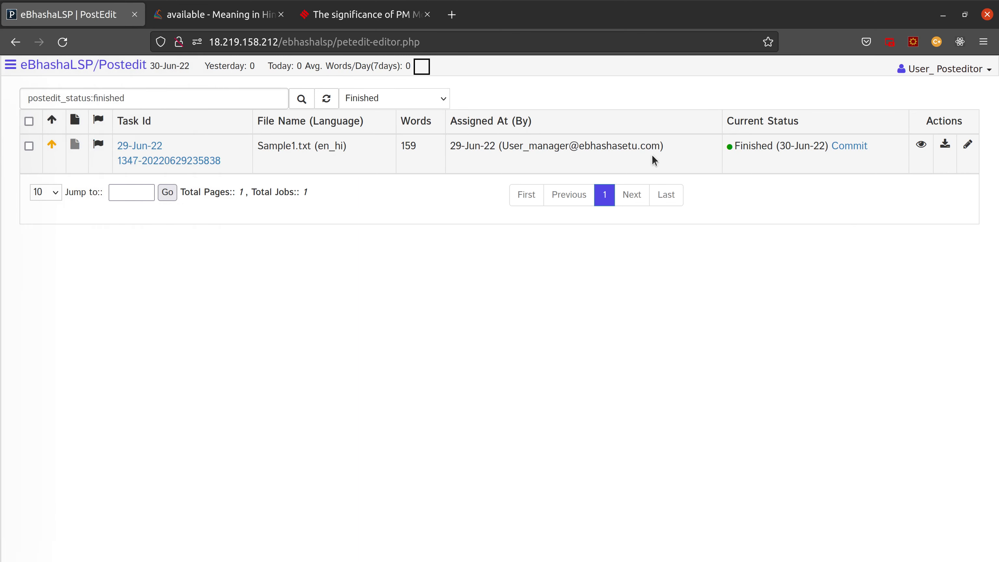
drag(735, 147, 822, 144)
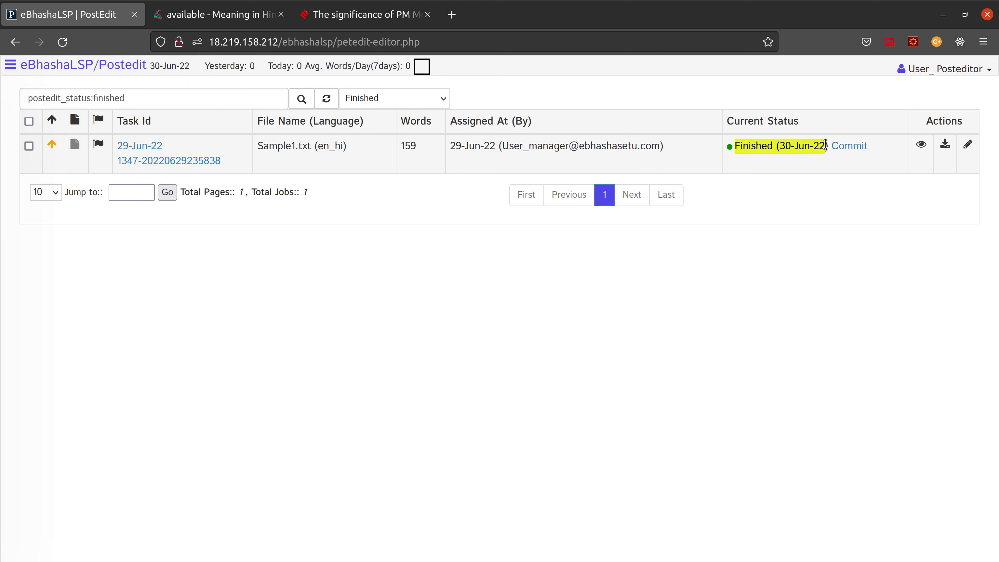
click(850, 148)
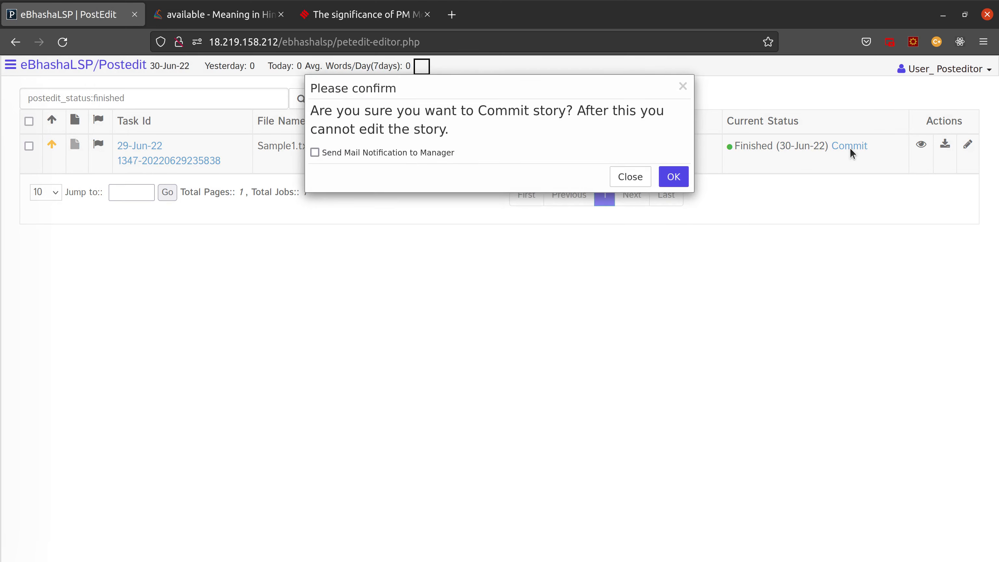
click(683, 180)
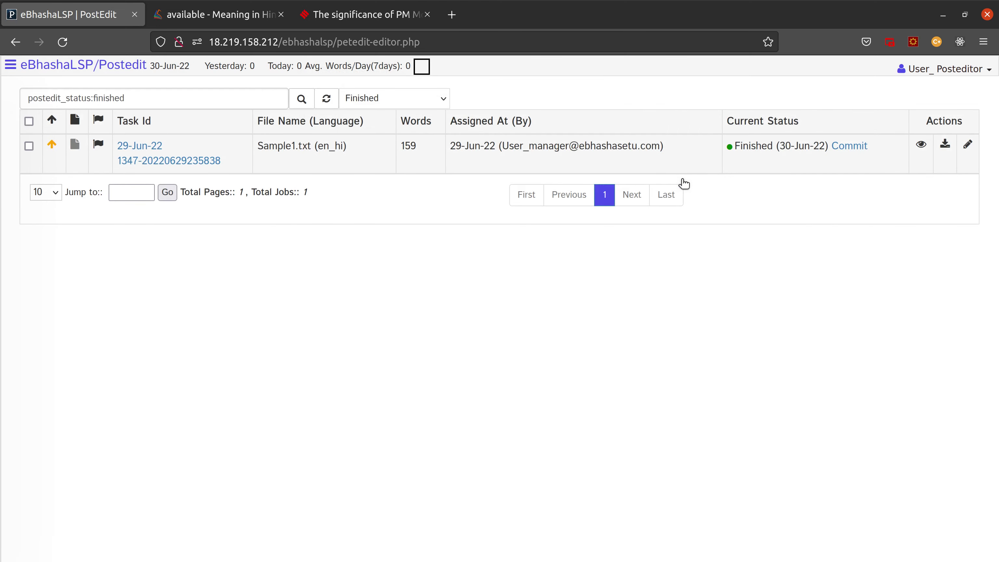
Step: Open the committed task's Story diff comparing MT against the post-edited text
click(919, 148)
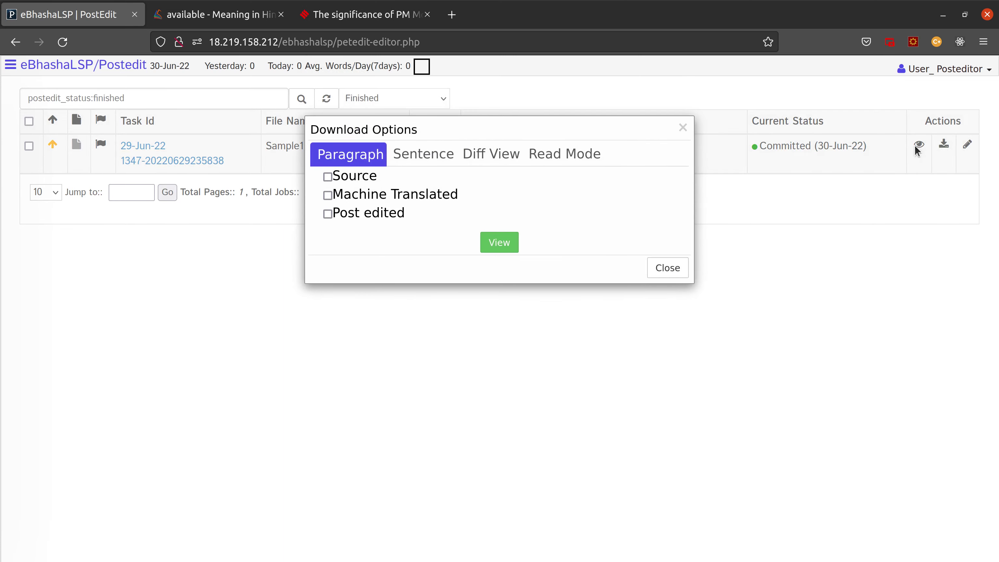
click(491, 164)
click(395, 178)
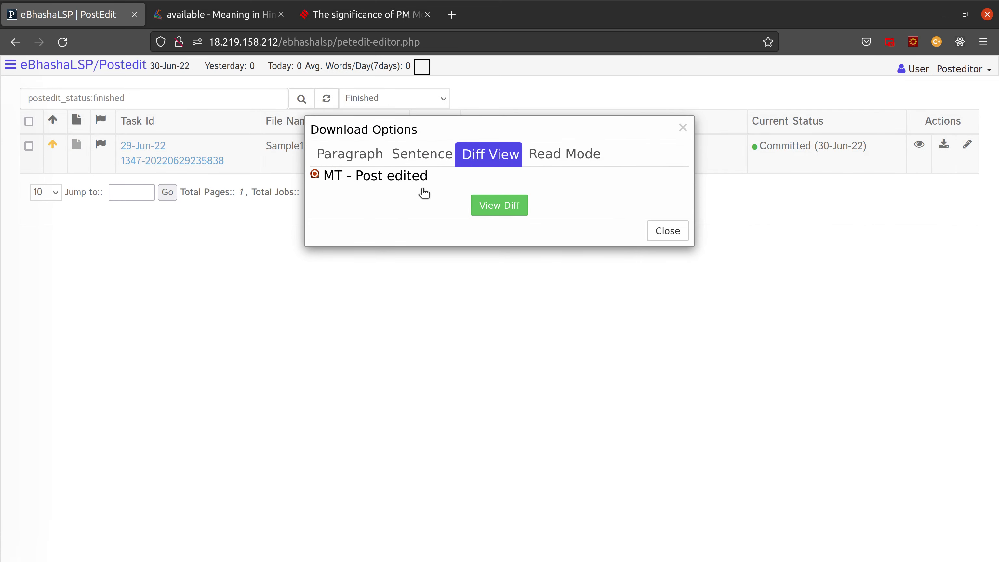
click(505, 212)
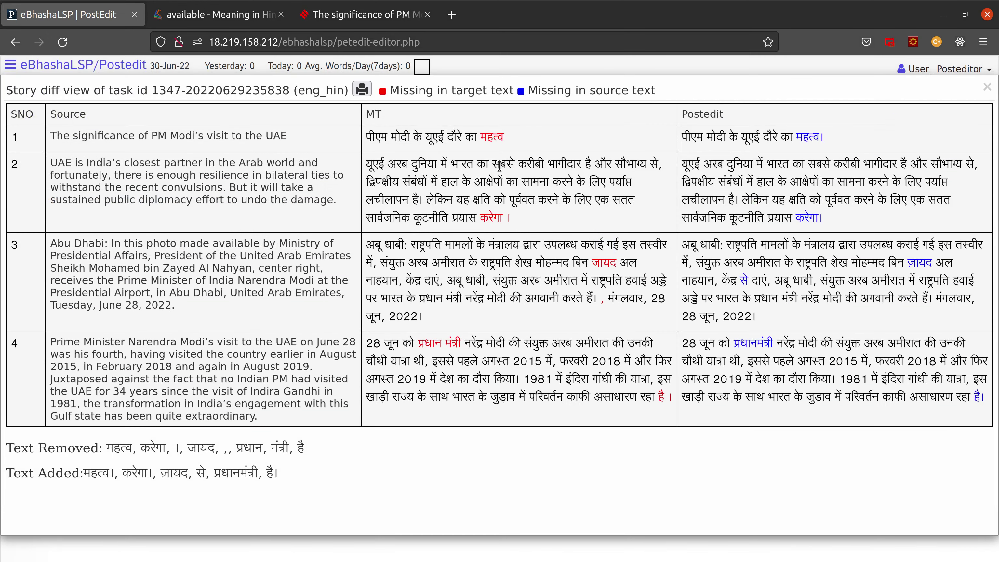
Step: Highlight changed words in rows 1–4, including केंद्र से दाएं and प्रधानमंत्री, then close the diff
drag(375, 137, 511, 144)
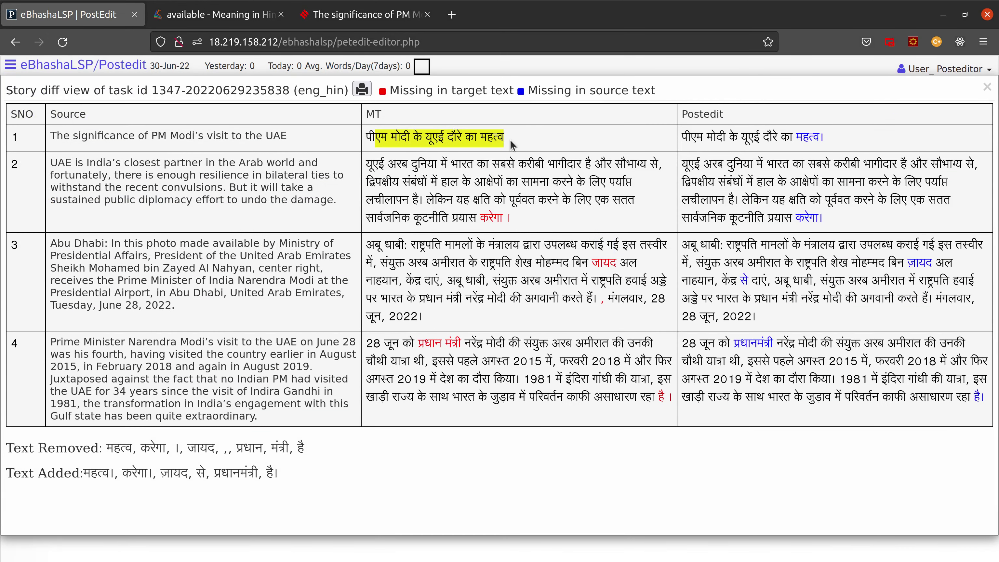
click(510, 145)
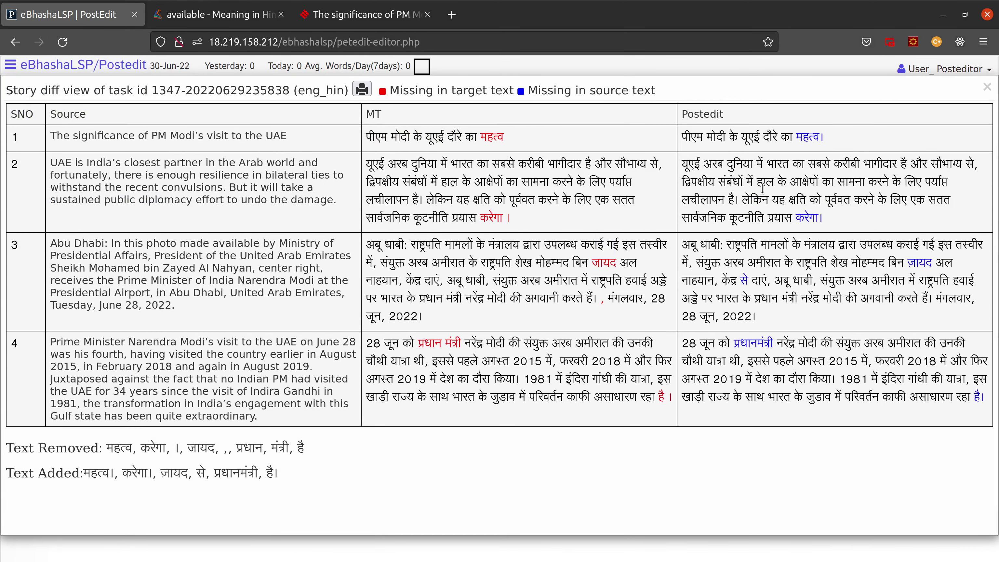
drag(686, 113, 806, 118)
drag(712, 152, 811, 136)
drag(763, 164, 830, 180)
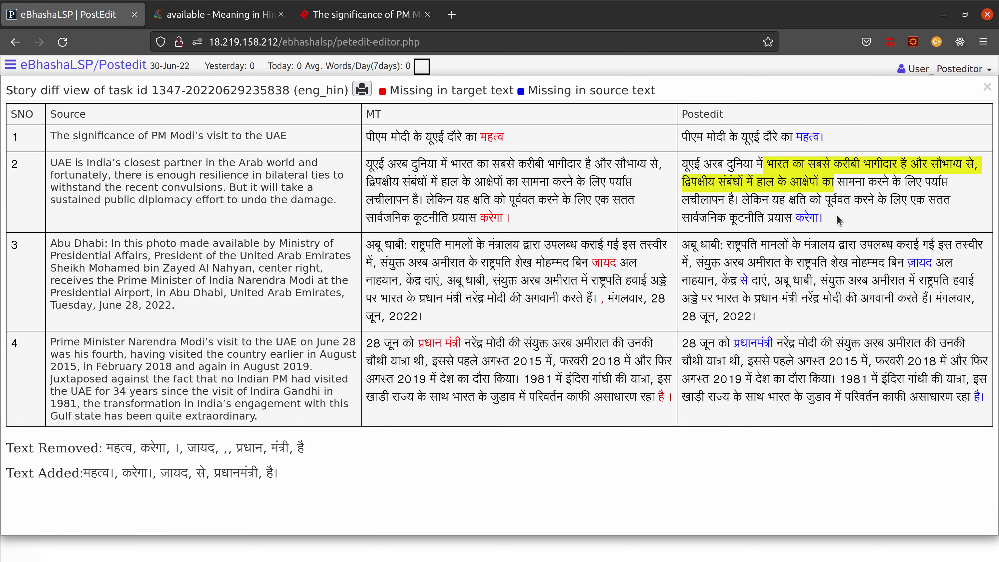
drag(839, 220, 801, 216)
click(743, 290)
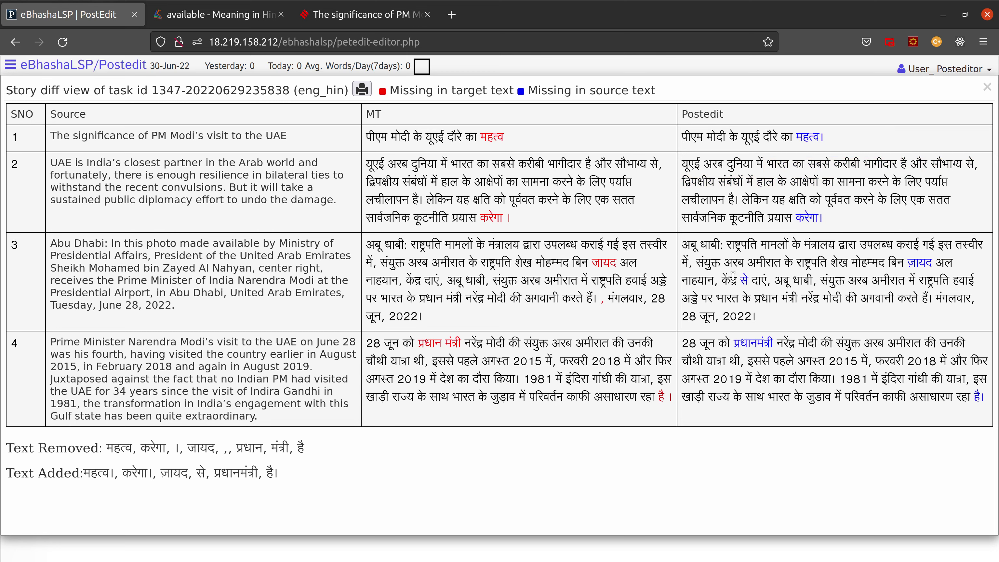
drag(722, 278, 770, 280)
click(944, 266)
double_click(753, 347)
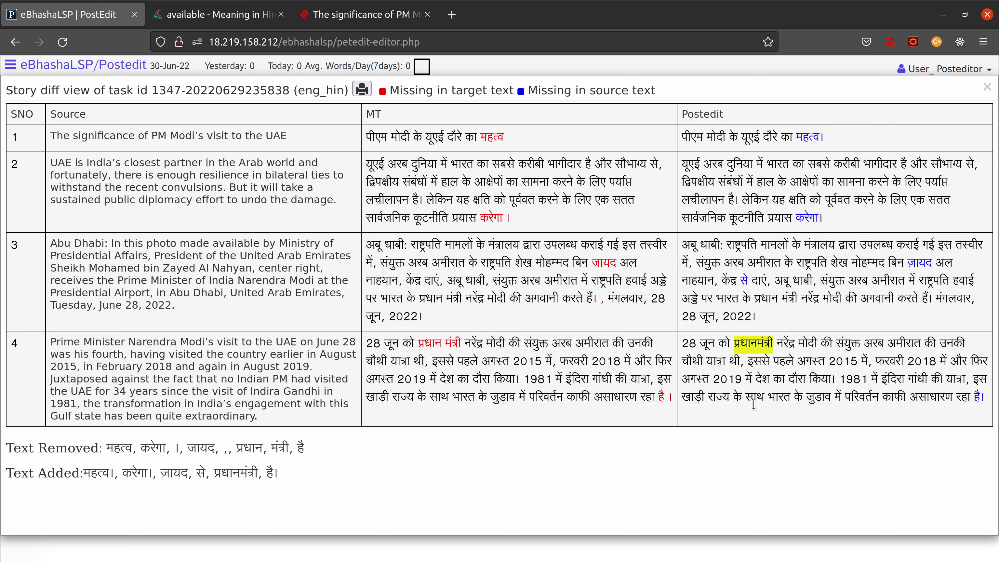
click(987, 86)
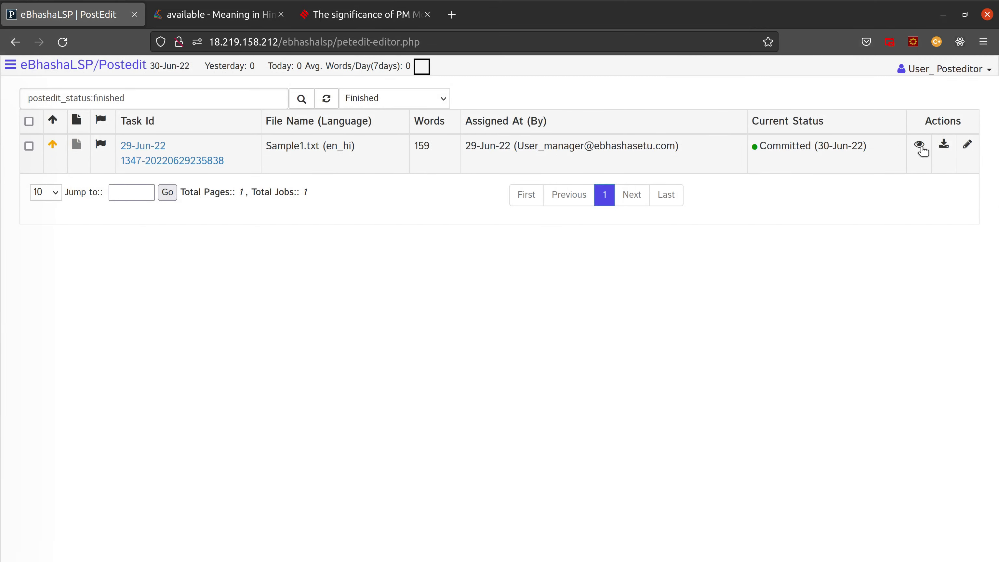
click(945, 146)
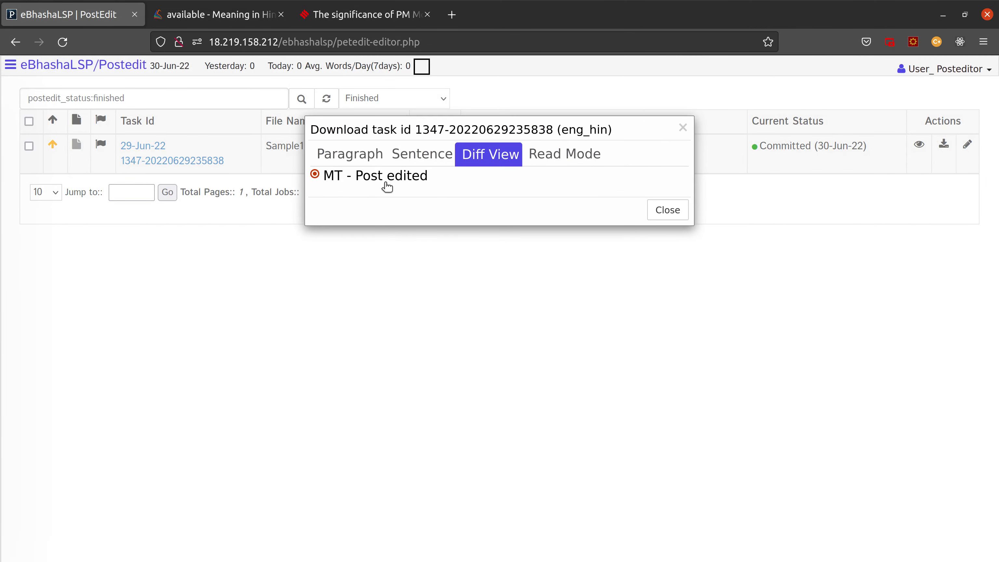
click(359, 160)
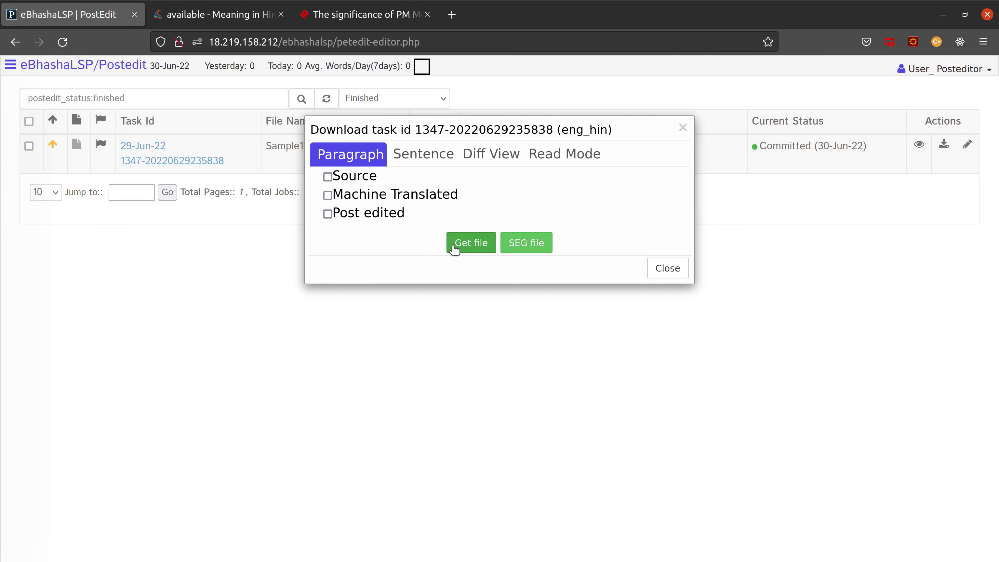
drag(317, 125, 296, 120)
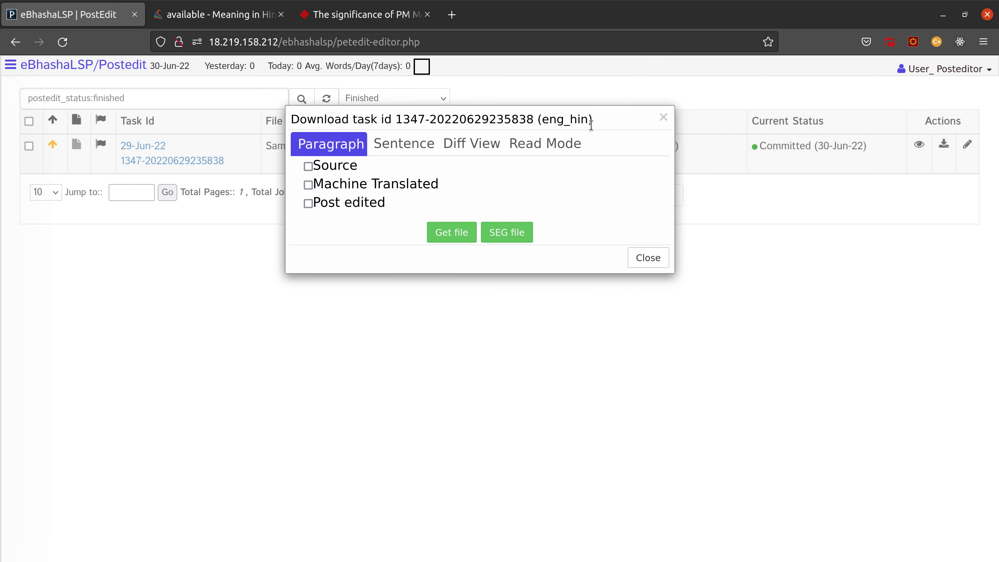
click(641, 260)
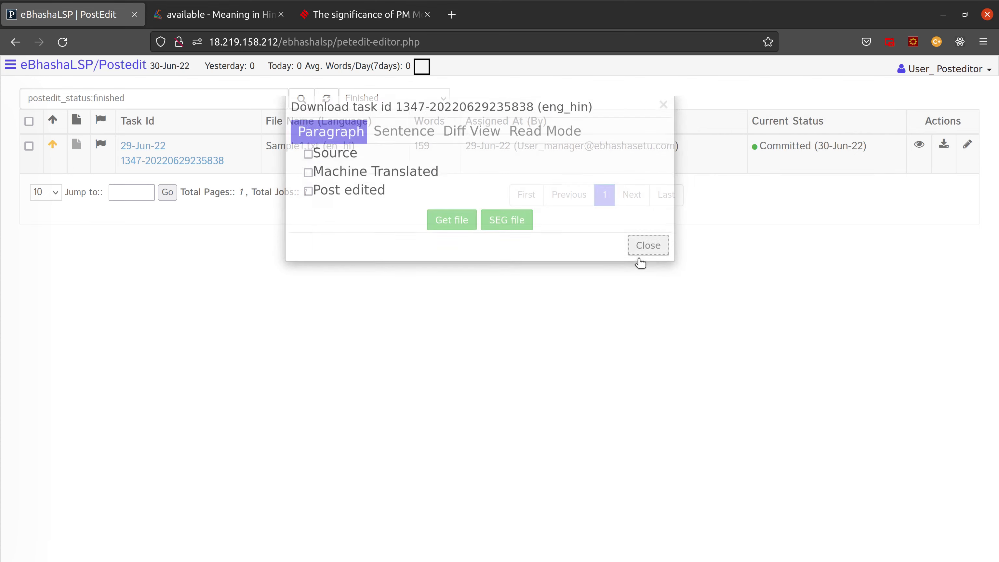
Step: Log out as post-editor, acknowledge the word-count notice, and sign in with the saved manager login
click(982, 74)
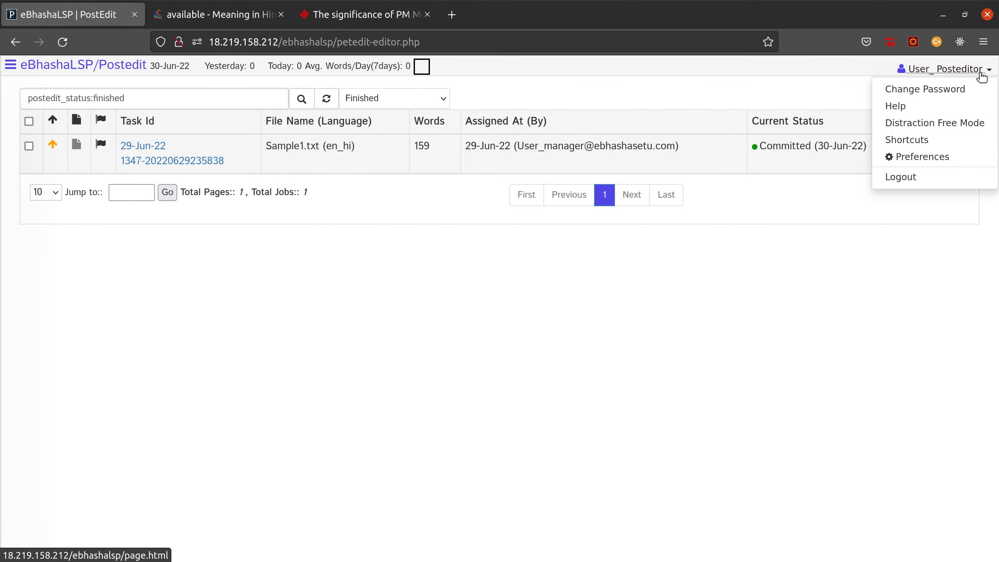
click(901, 177)
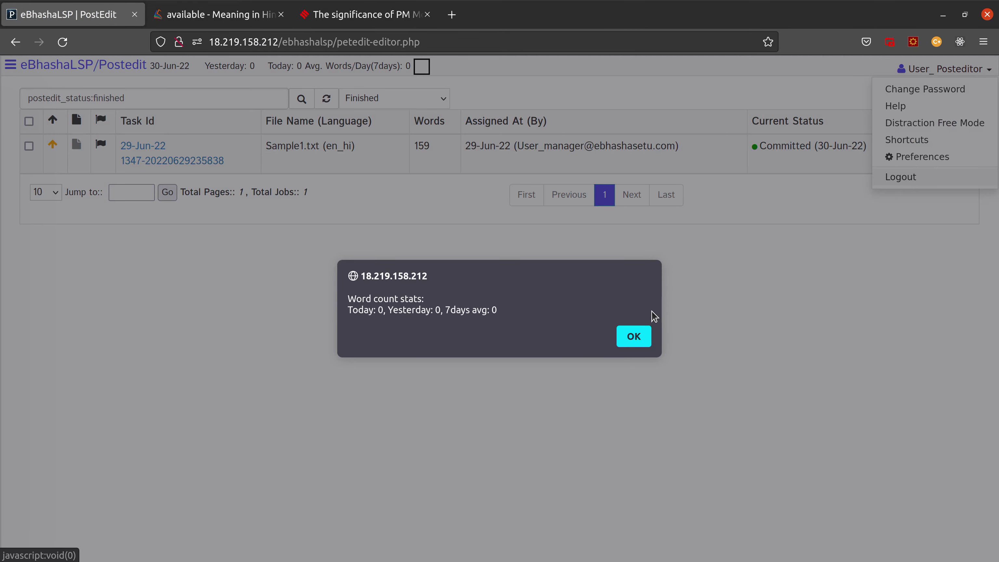
click(634, 337)
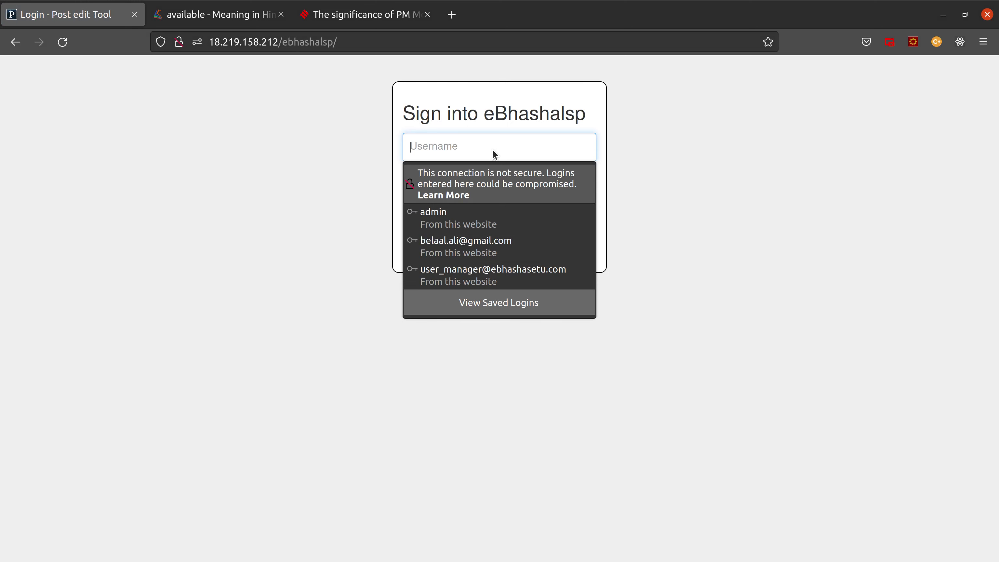
click(481, 273)
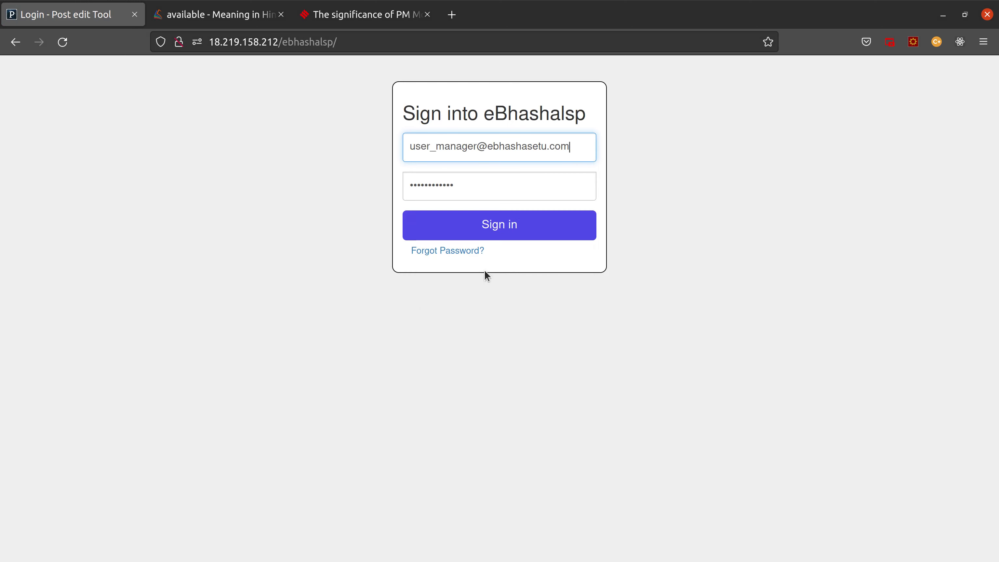
click(499, 225)
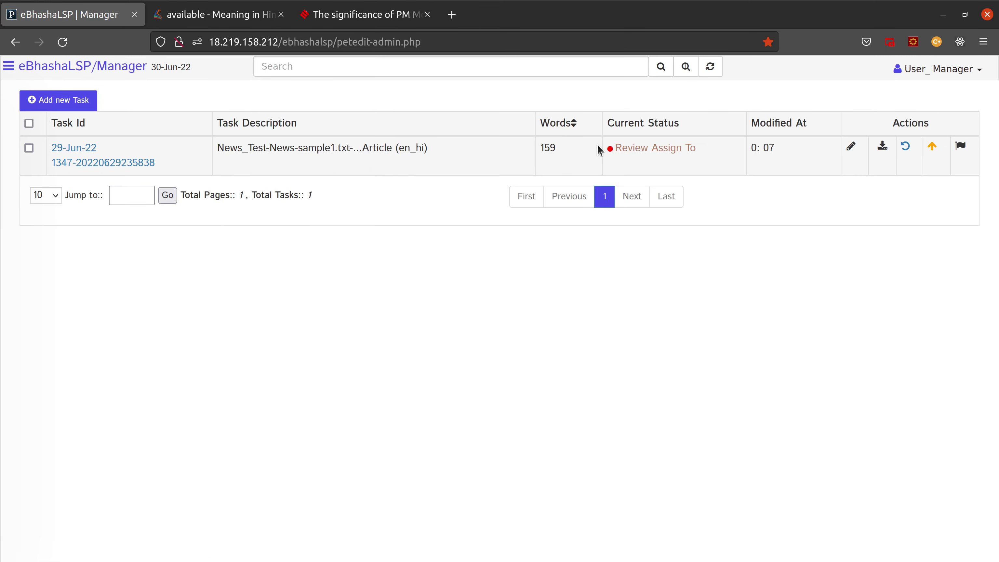
Step: Assign the 159-word task to the User Reviewer account from its Review Assign To status
drag(704, 151, 536, 152)
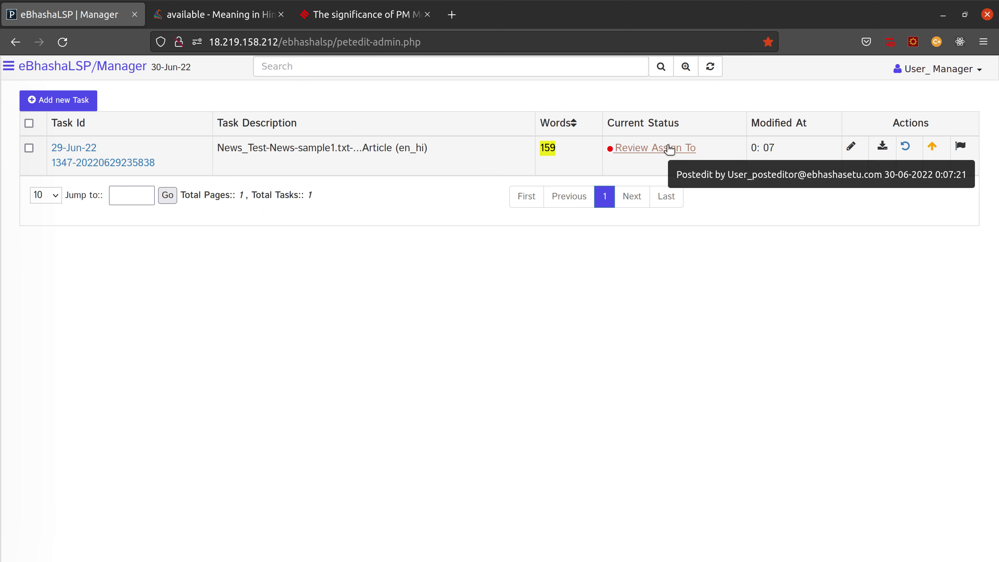
drag(433, 154, 278, 145)
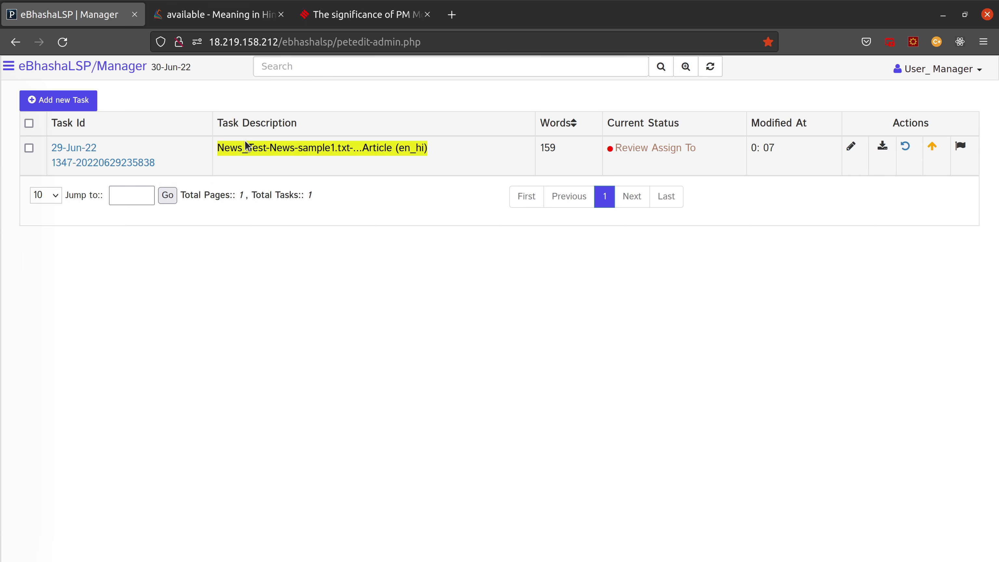
click(649, 153)
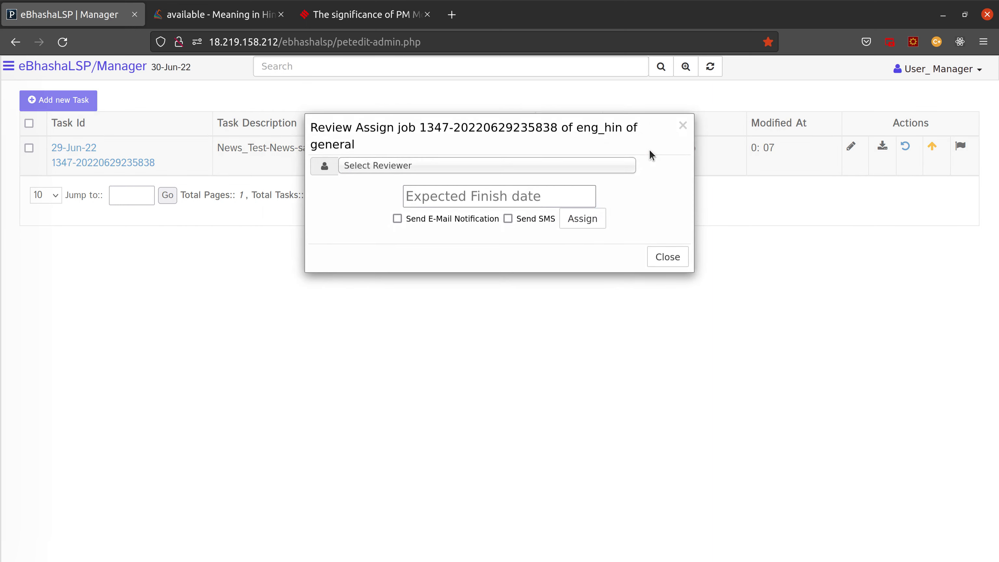
click(436, 172)
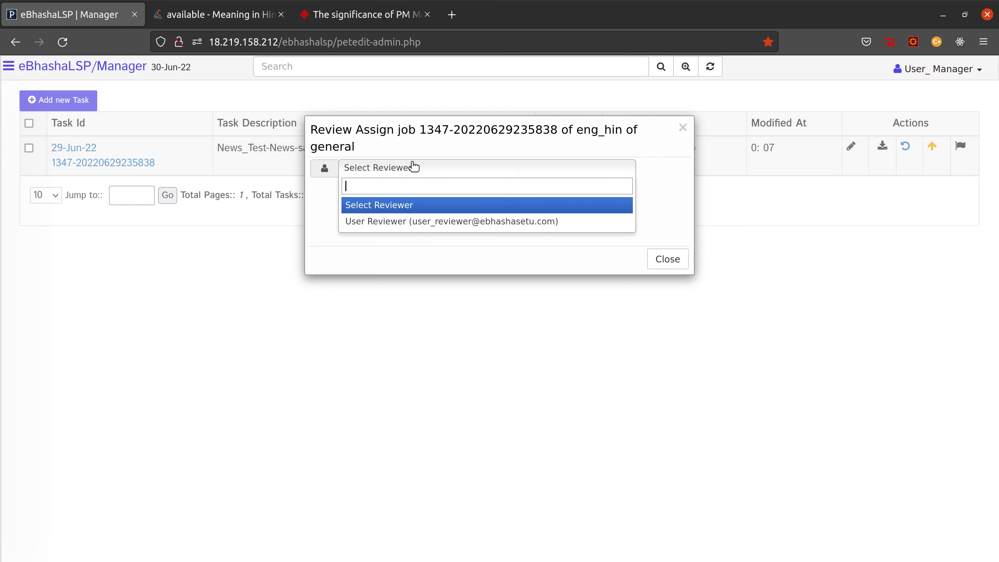
click(411, 222)
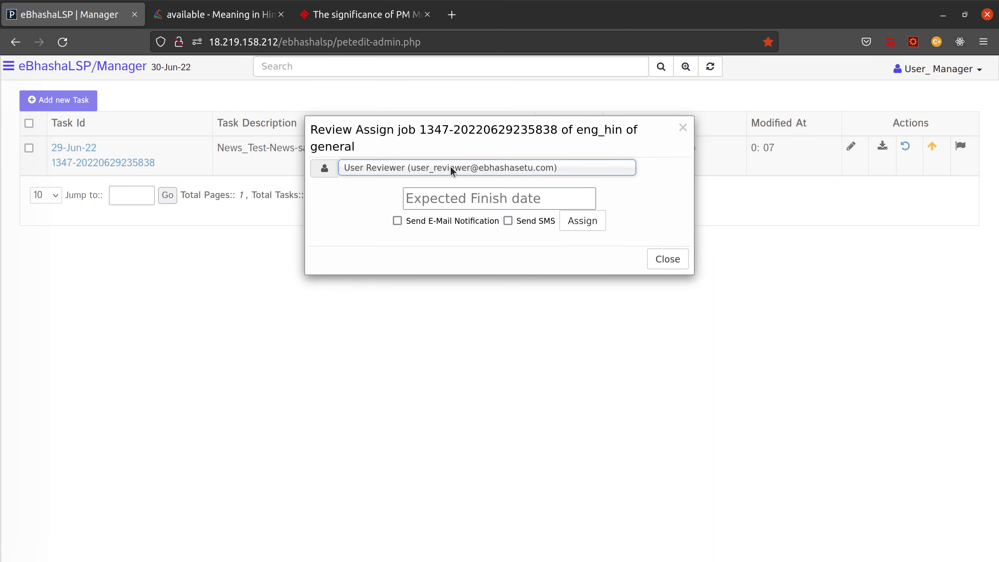
click(587, 225)
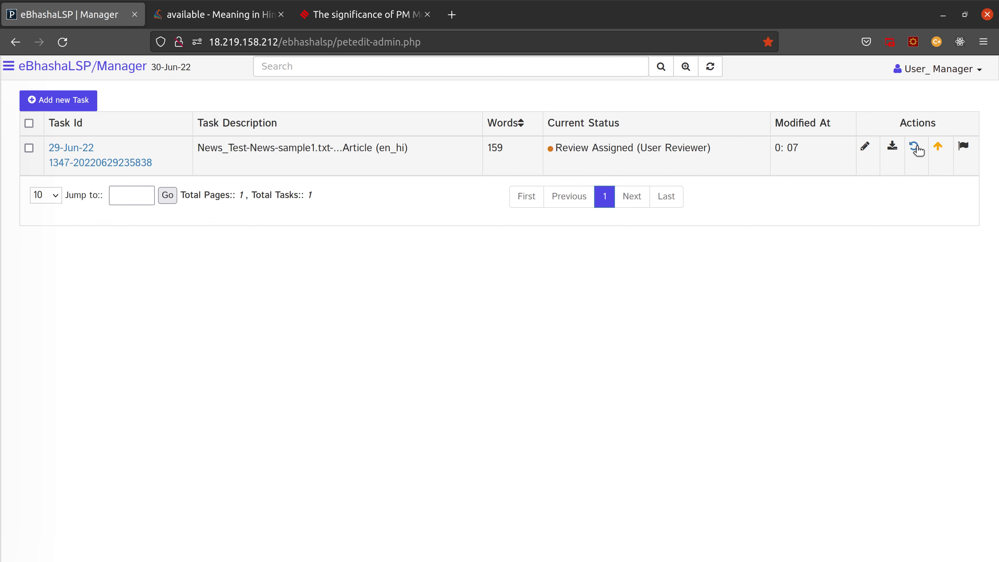
Step: Unassign the reviewer from the task, confirming both prompts
click(915, 147)
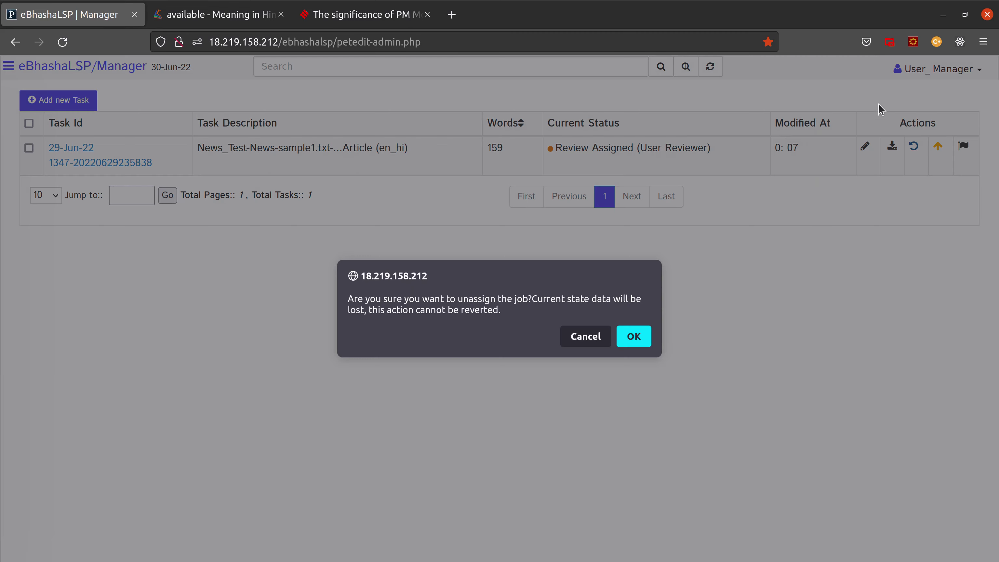
click(634, 337)
click(695, 341)
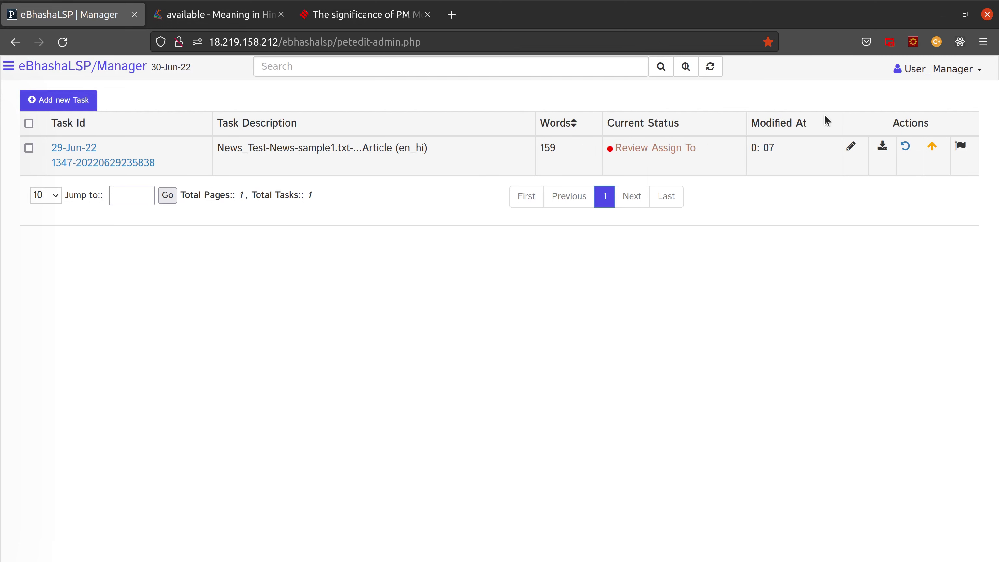
Step: View the task's MT versus post-edited diff in a new tab, then close it and the diff view
click(879, 154)
click(496, 156)
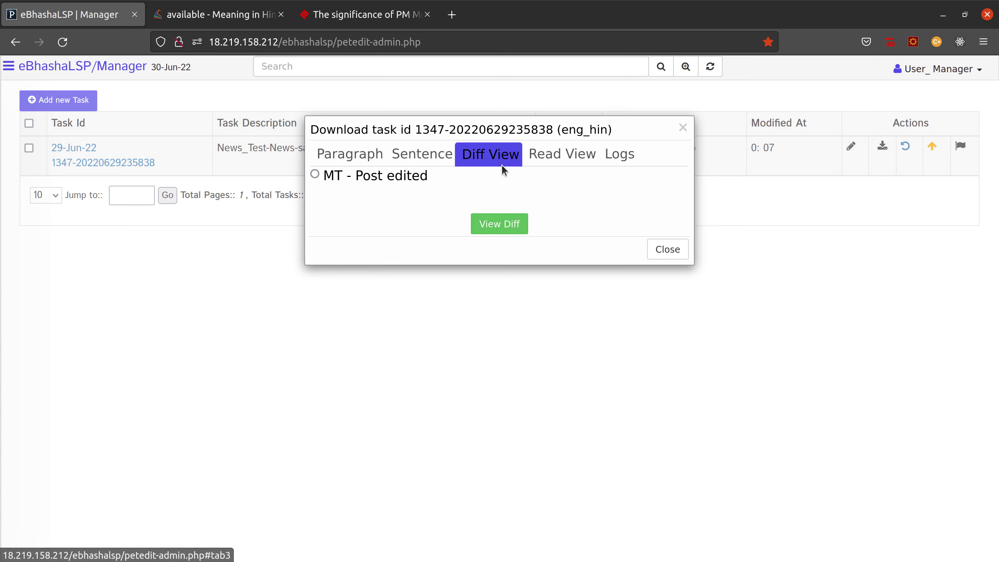
click(380, 174)
click(482, 224)
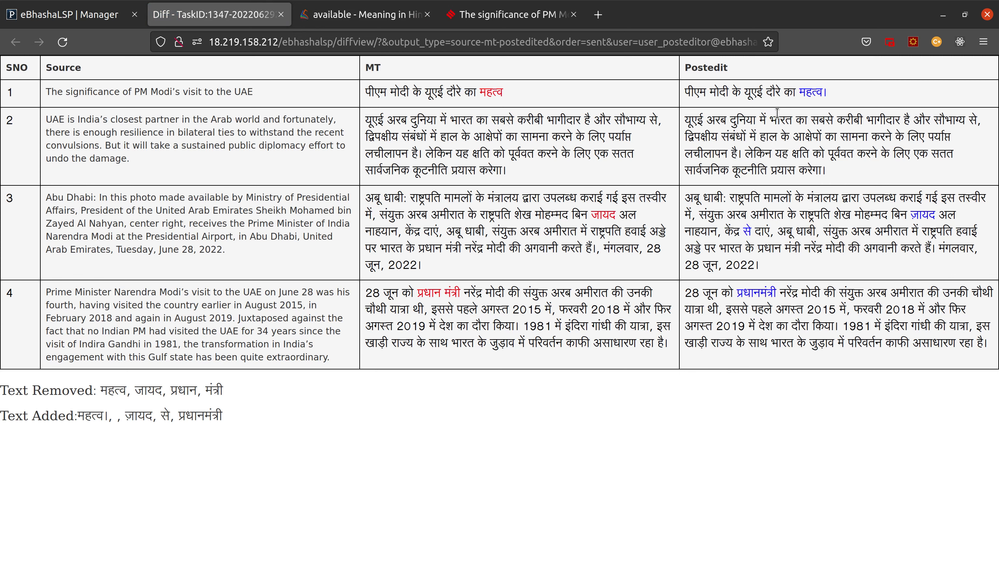
click(281, 14)
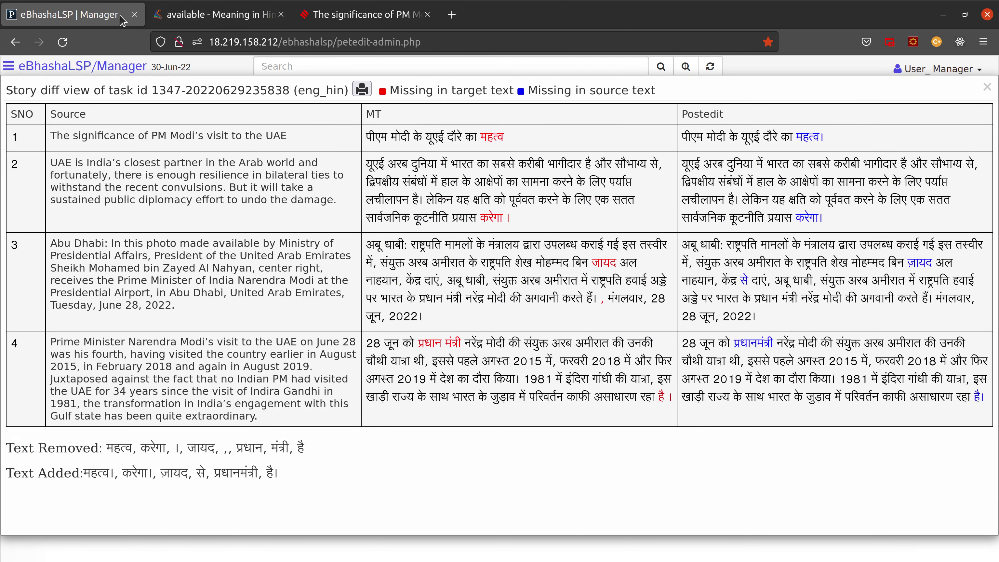
click(985, 89)
Step: Reassign the 159-word task to User Reviewer via the Select Reviewer dropdown
click(669, 150)
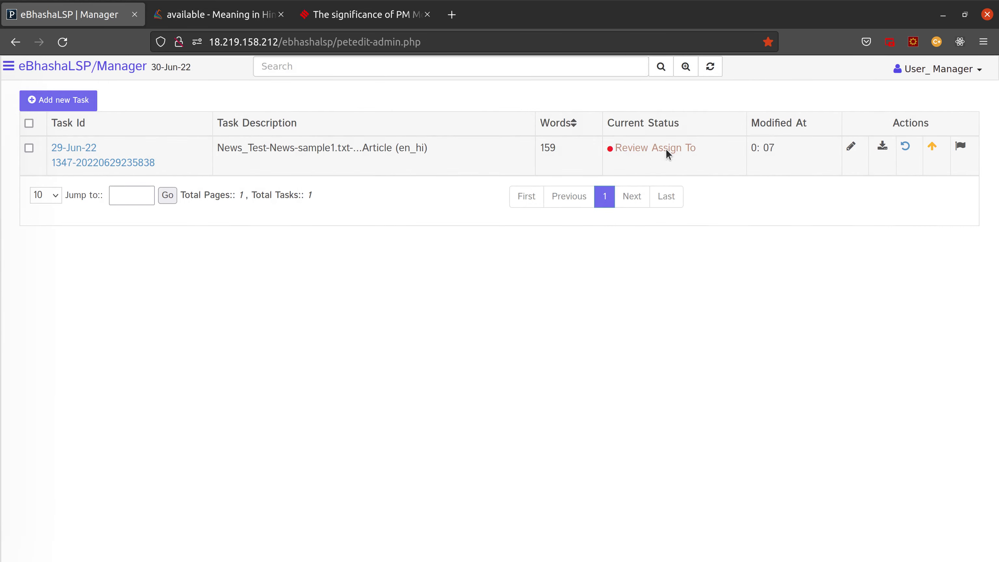
click(436, 176)
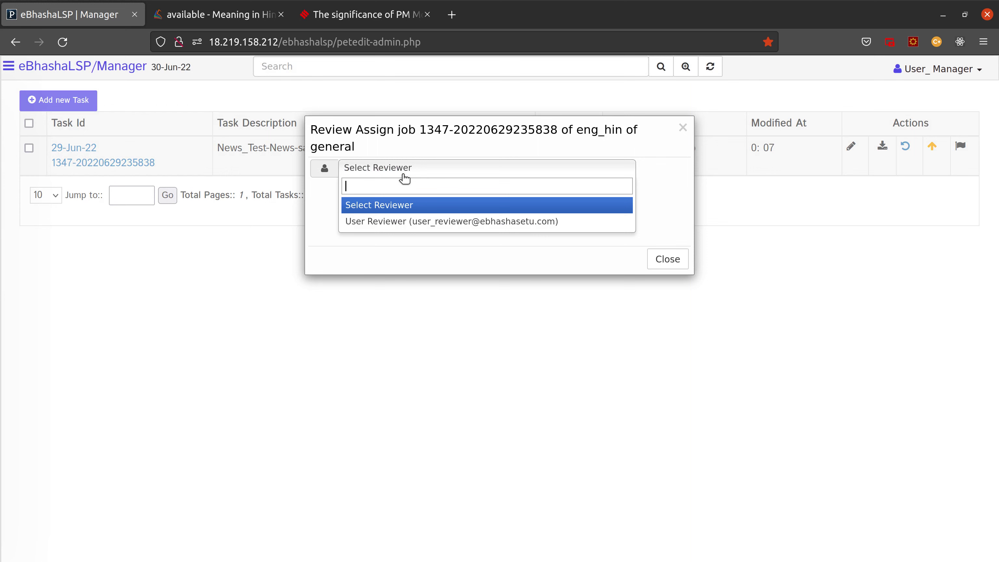
click(368, 224)
click(573, 224)
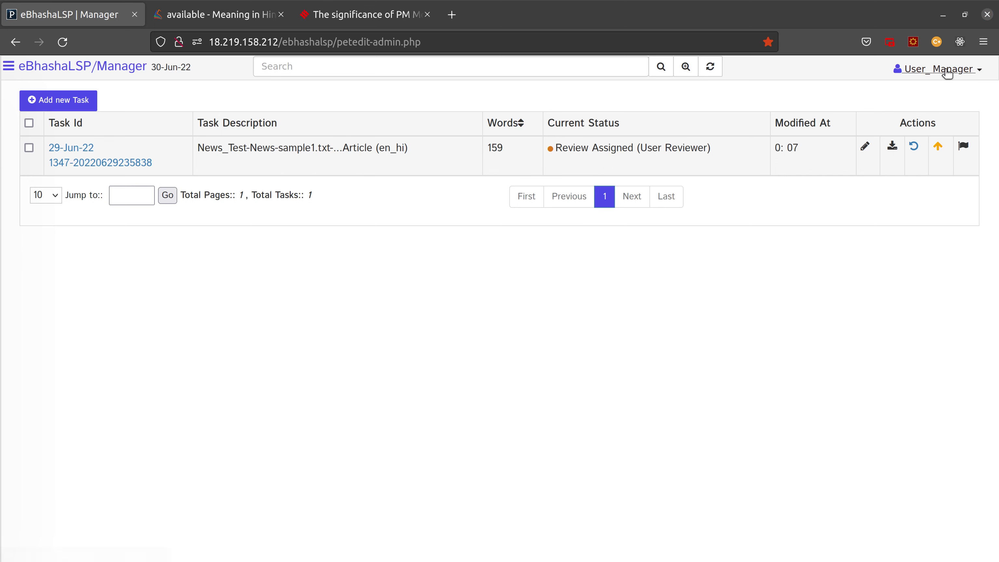
Step: Log out of the manager account and start typing the reviewer's username on the sign-in page
click(926, 69)
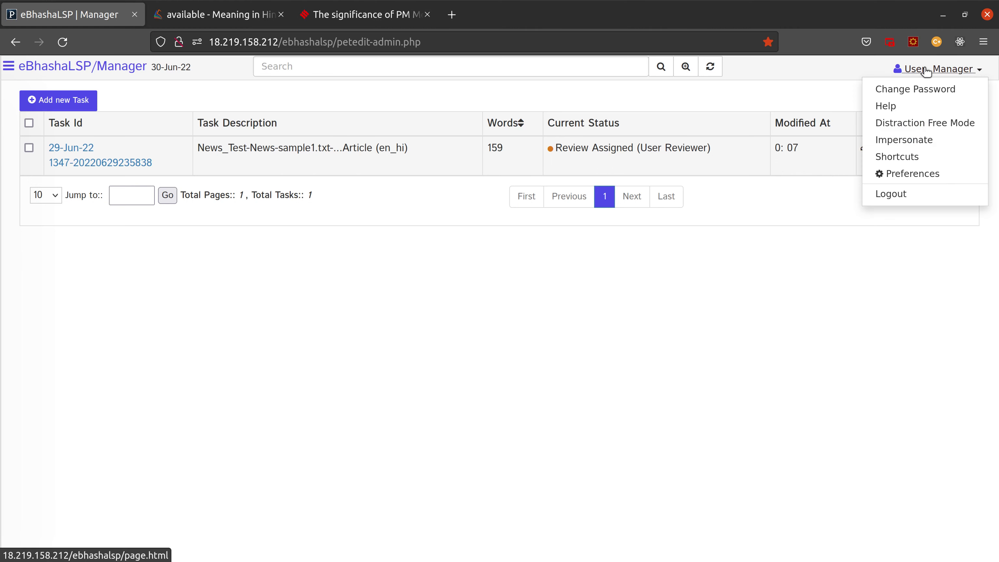
click(893, 198)
click(553, 146)
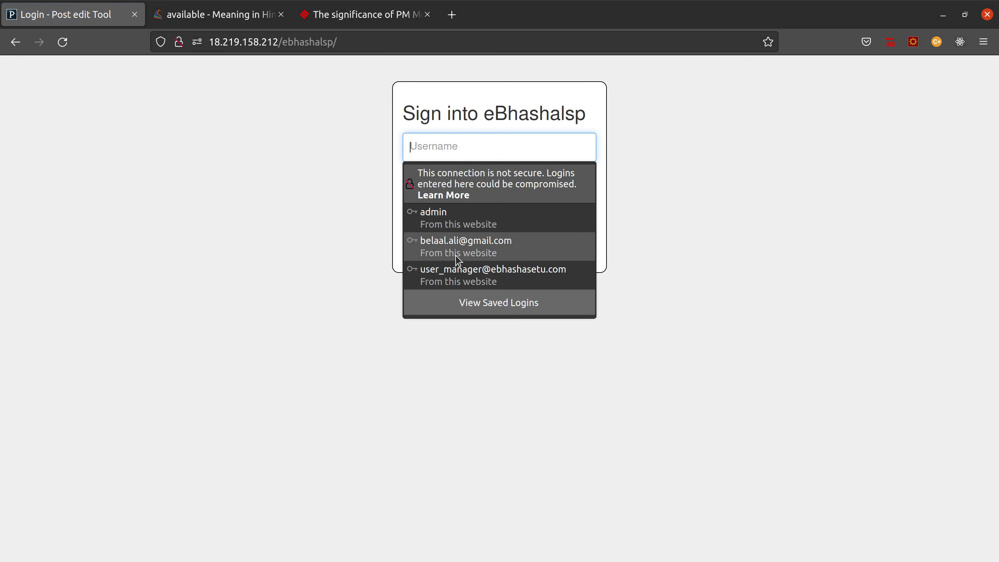
click(439, 144)
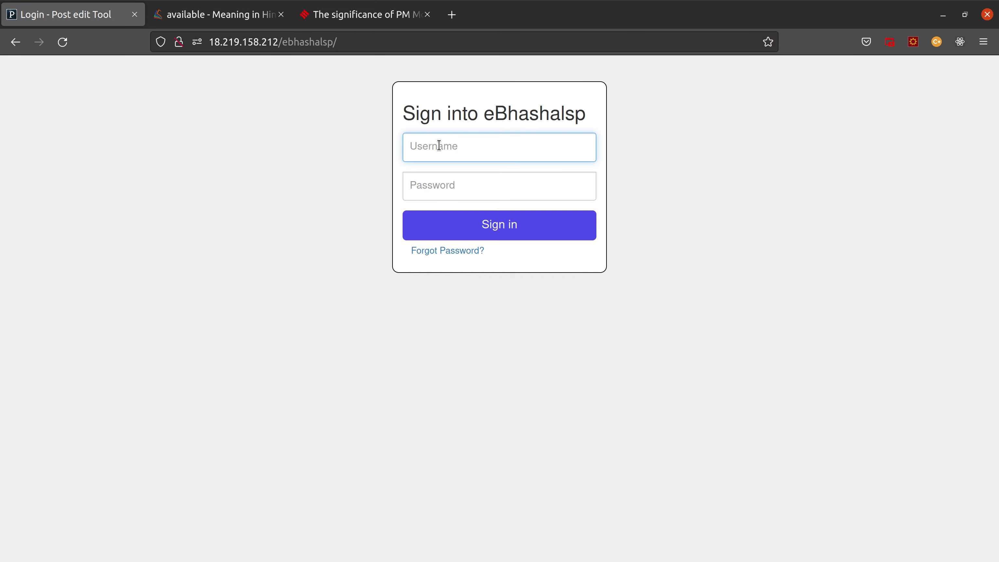
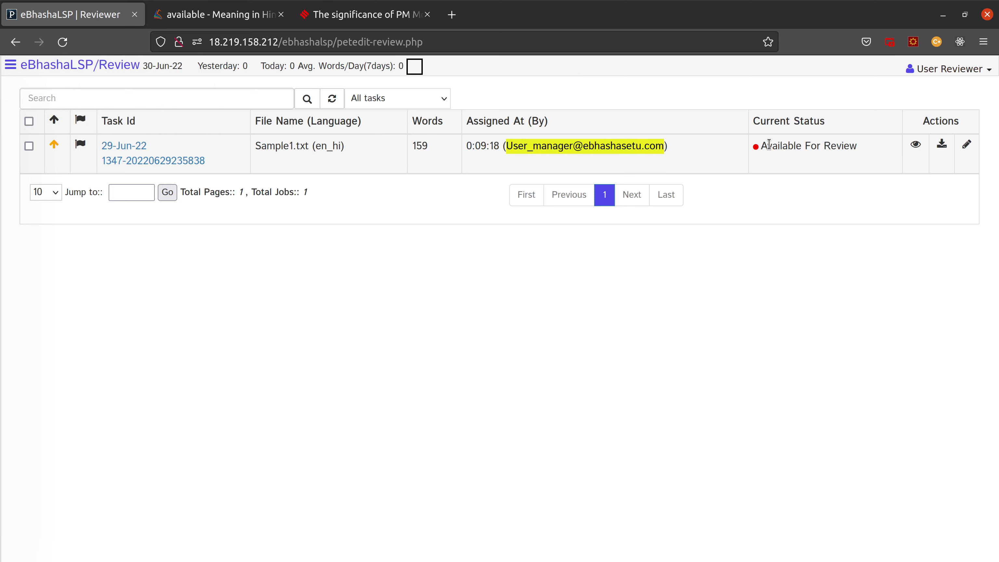
Step: Open the Sample1.txt task, marked Available For Review, in the review editor
drag(769, 145, 899, 150)
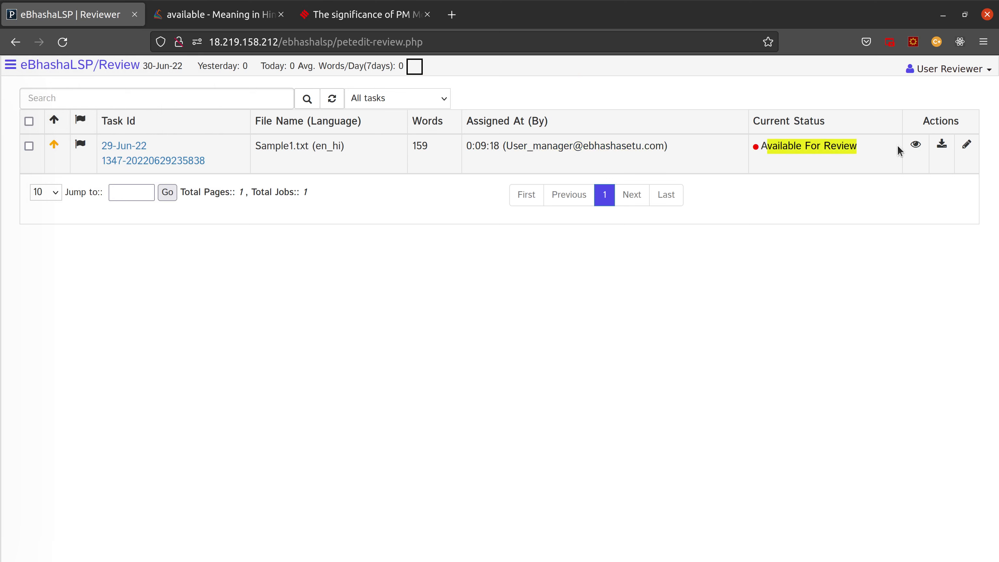
click(970, 148)
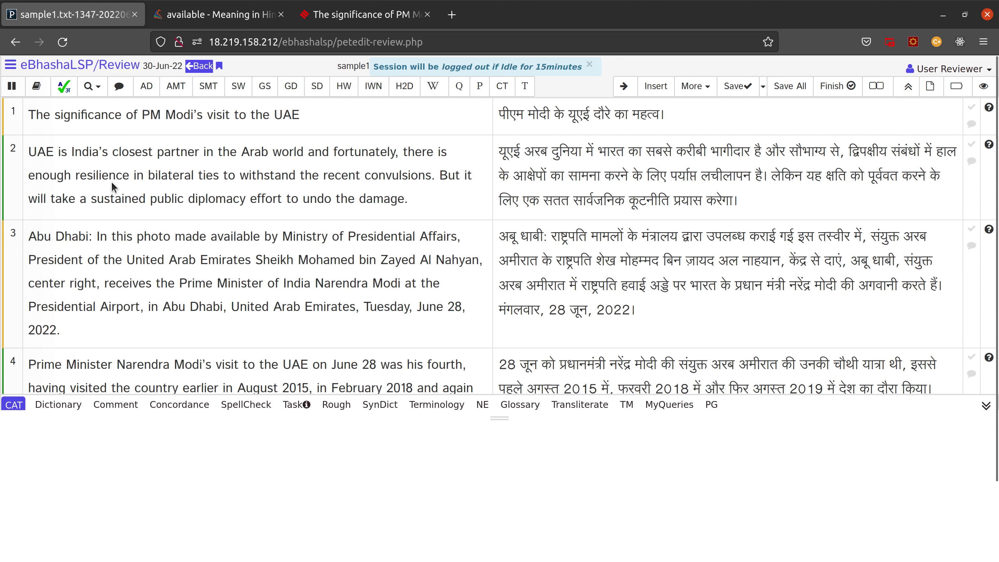
Step: Look up resilience, bilateral and convulsions from sentence 2 in the Dictionary, ending on मरोड
double_click(101, 176)
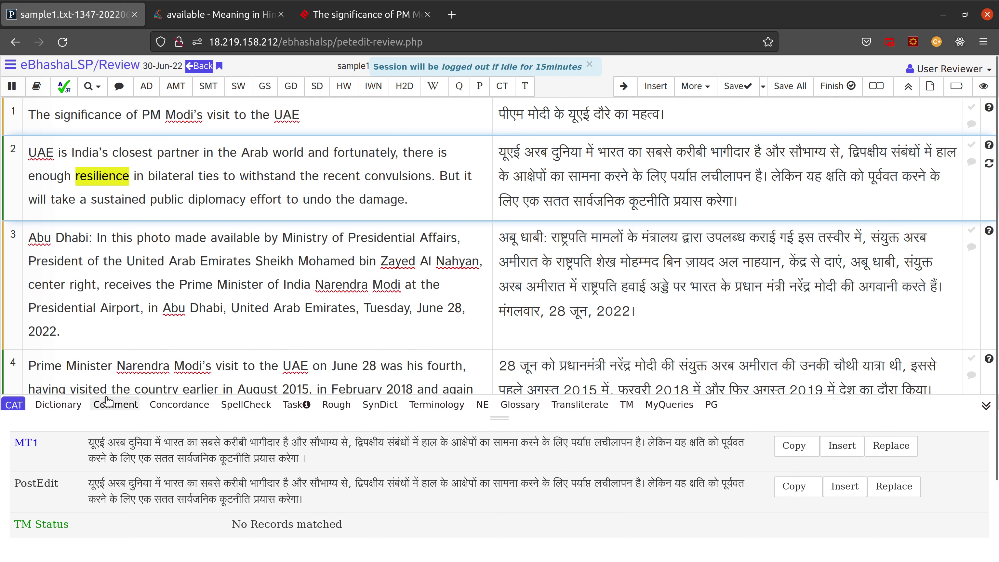
click(55, 405)
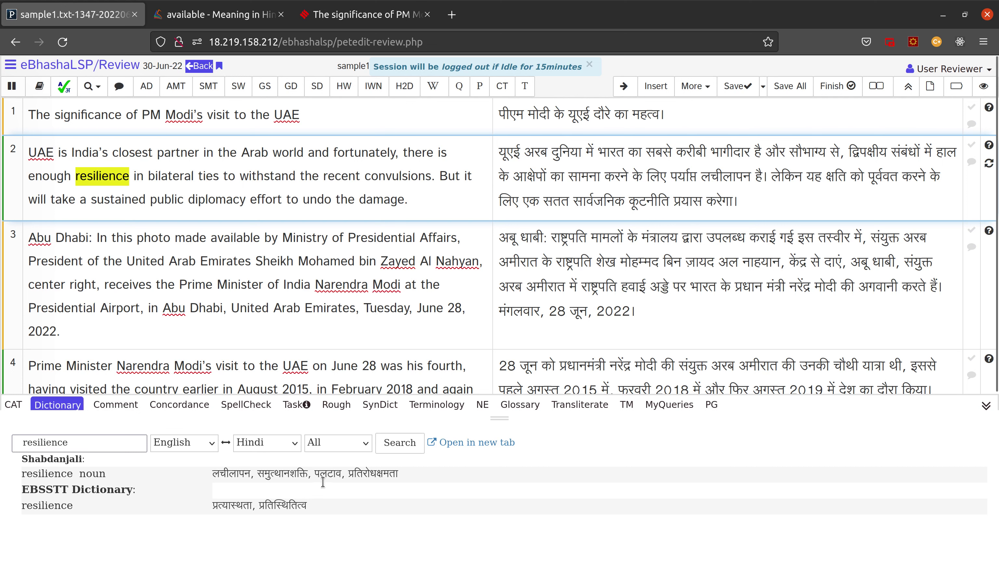
double_click(178, 180)
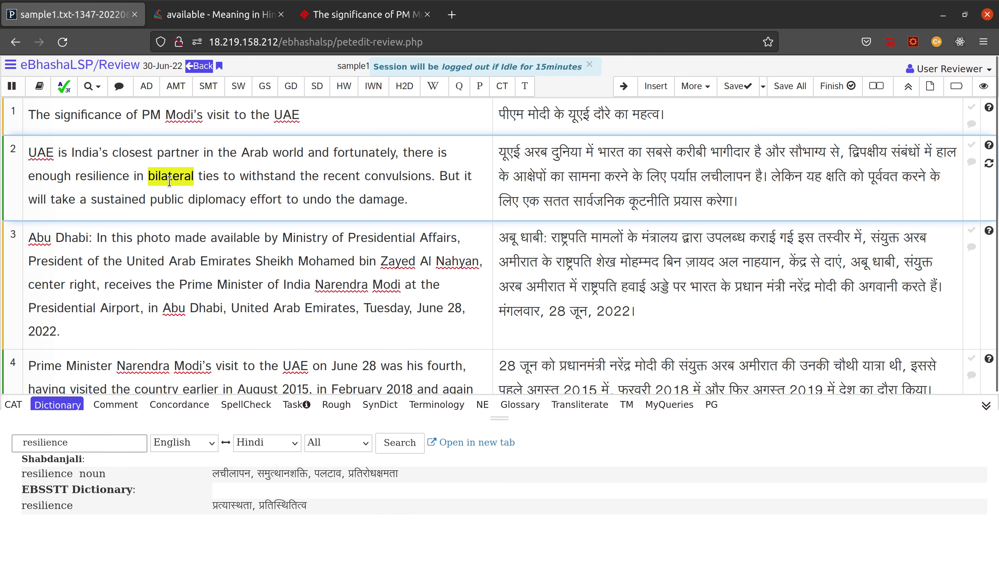
click(59, 406)
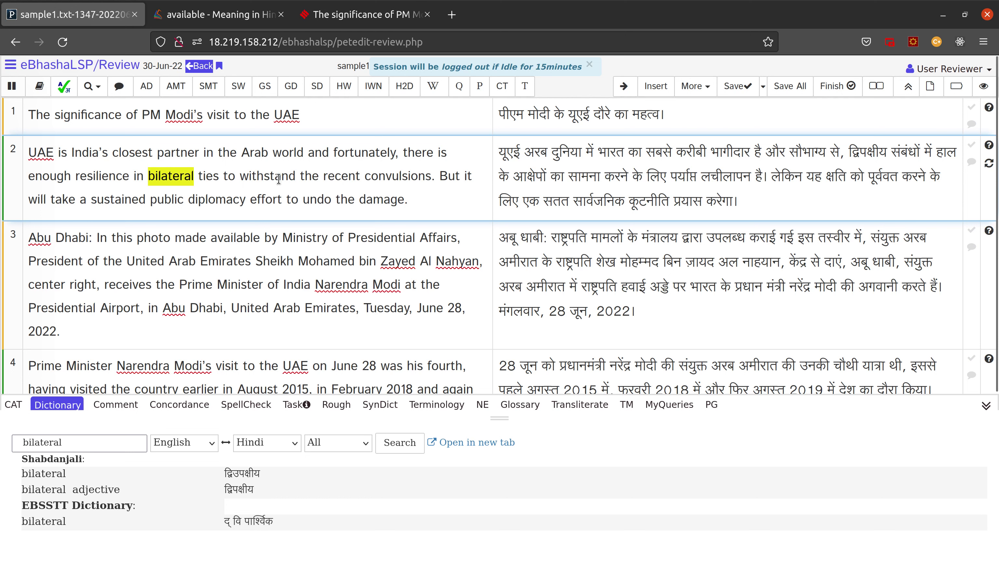
double_click(278, 180)
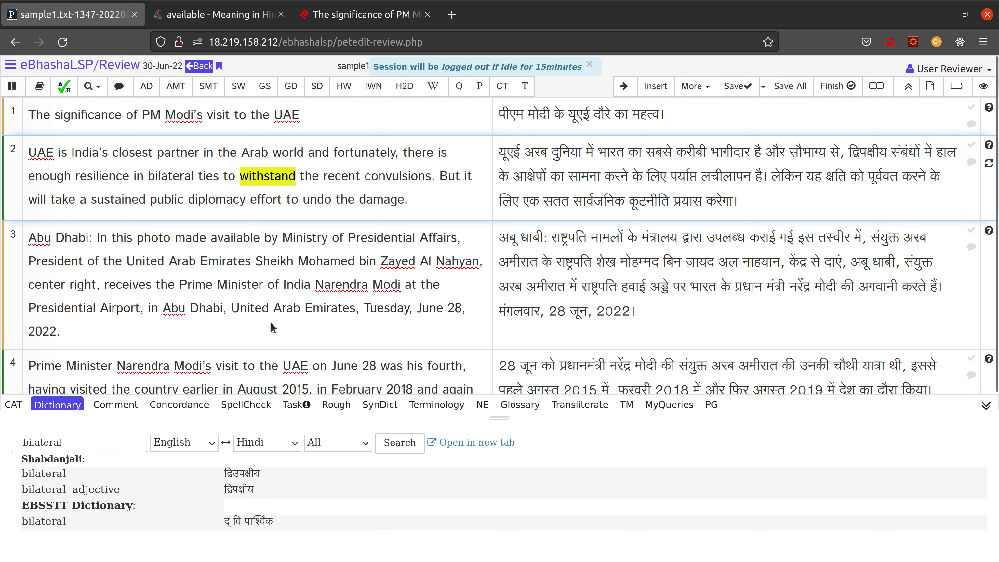
double_click(393, 178)
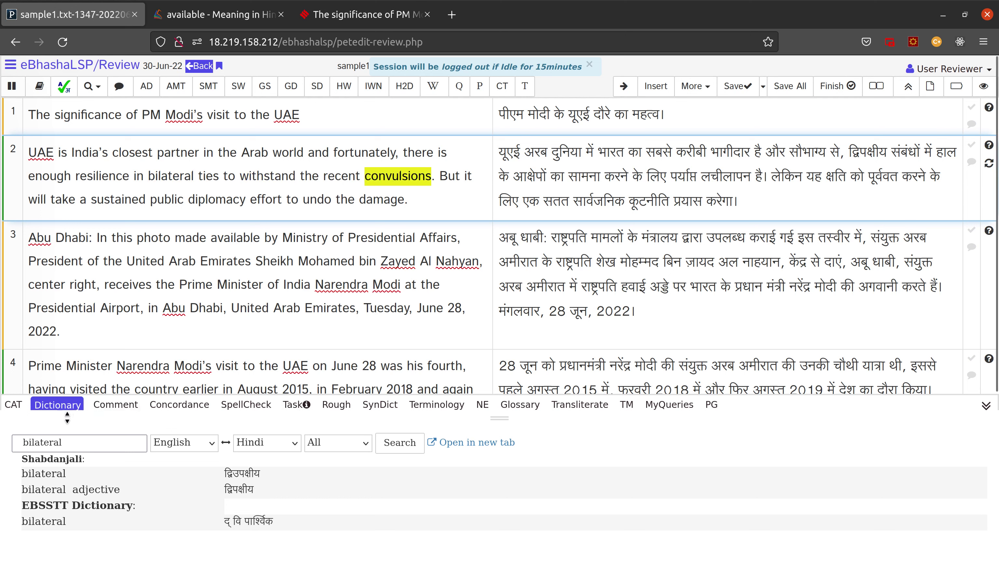
click(52, 401)
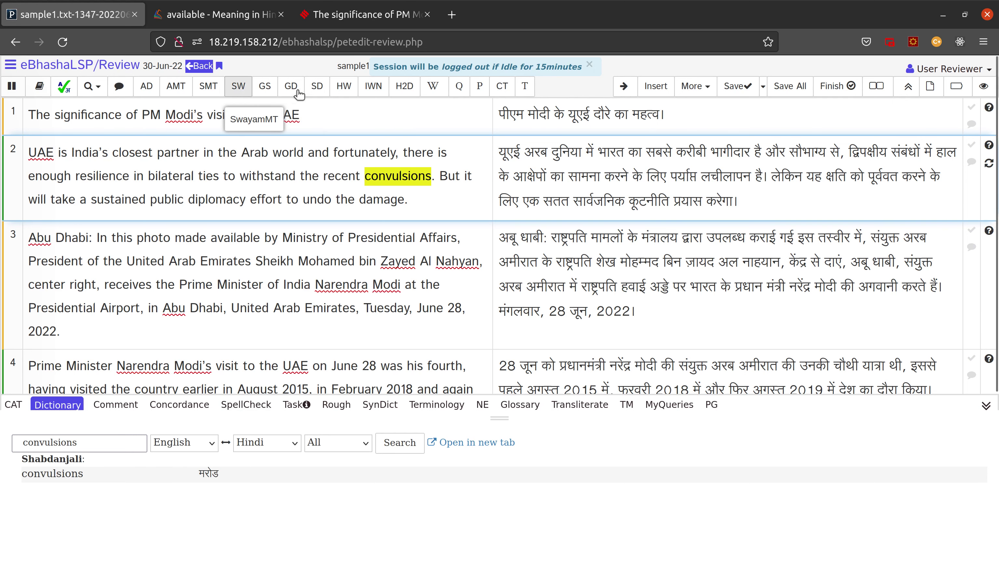
Step: Open Shabdkosh for convulsions, close the old 'available' page, and scroll its Hindi meanings
click(316, 87)
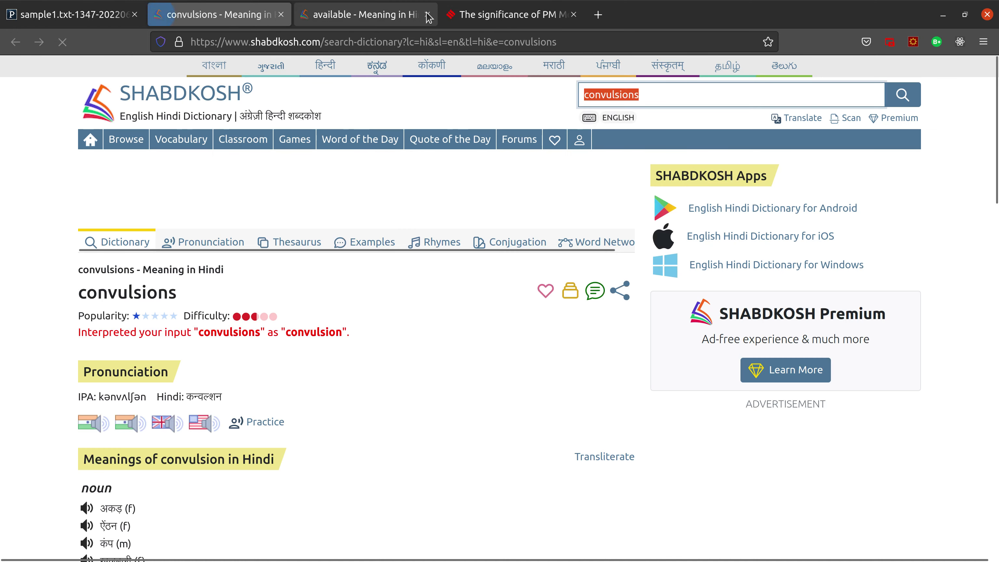
click(428, 15)
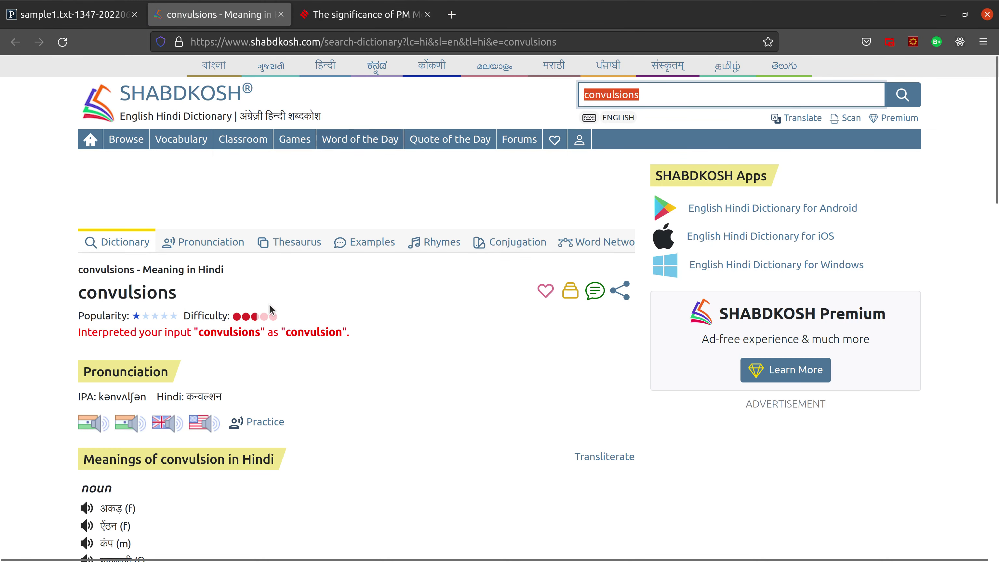
scroll(256, 346, down, 3)
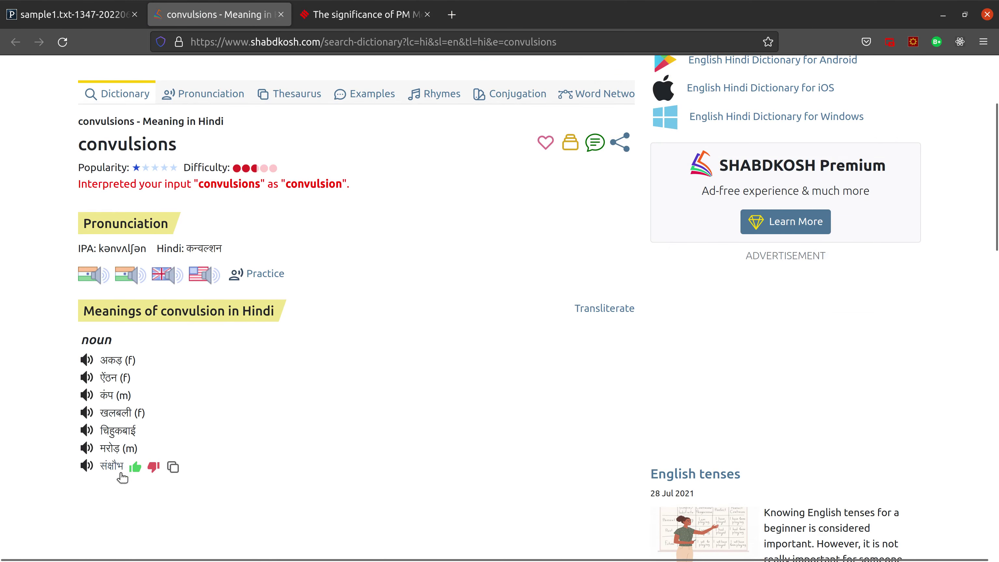
mouse_move(113, 476)
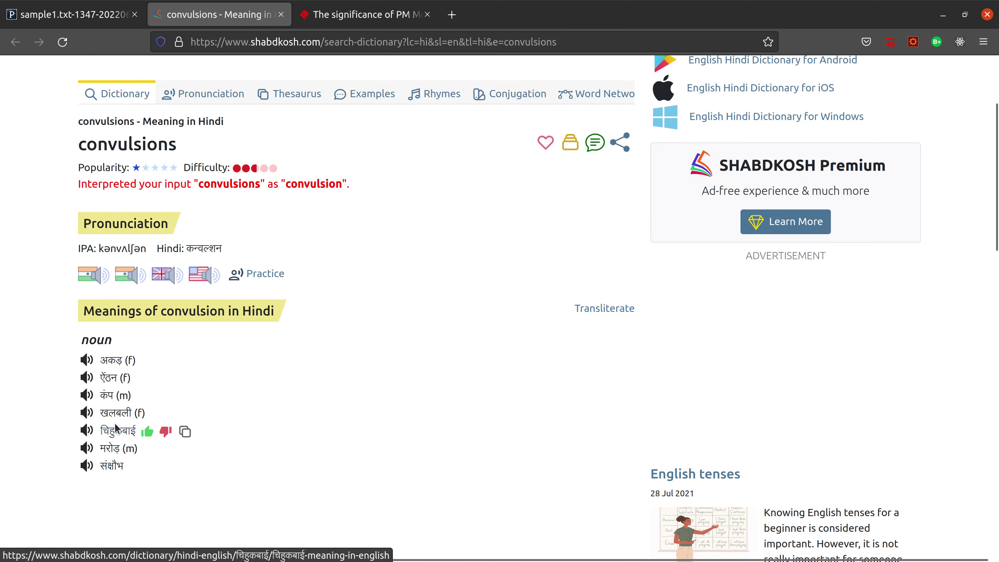
click(89, 15)
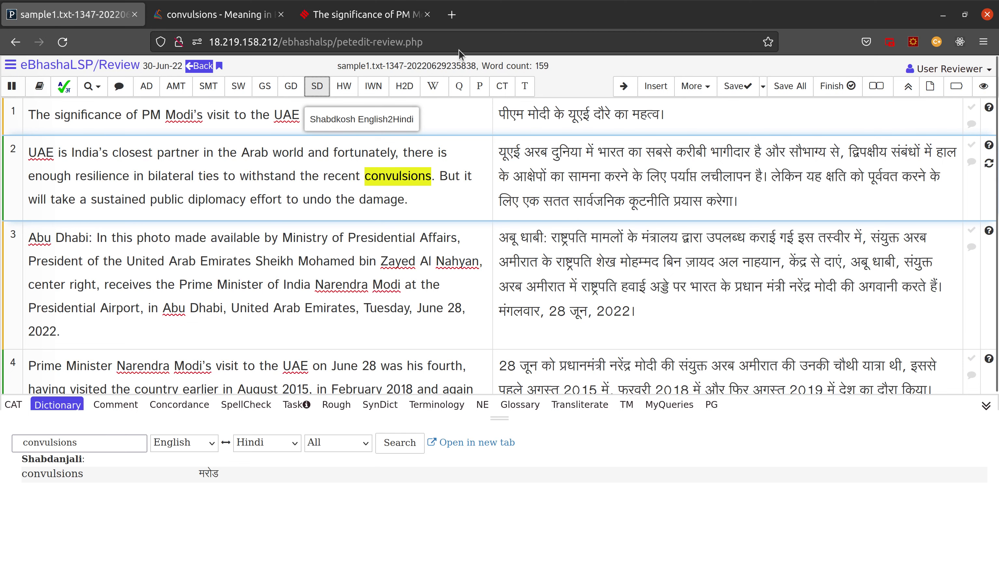
click(228, 16)
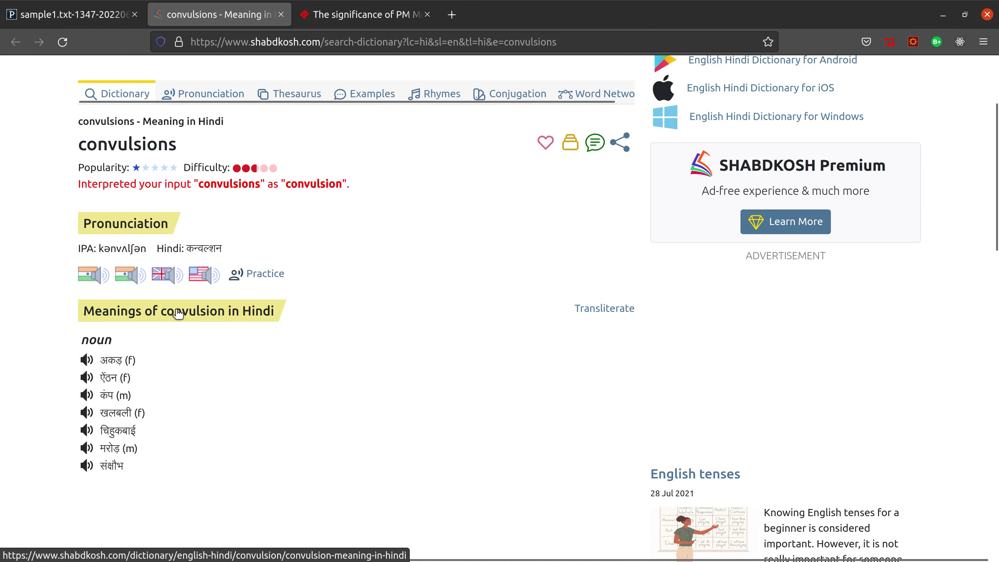
Step: Correct कूटनीति to कूटनीतिक in sentence 2's Hindi translation and save the sentence
mouse_move(128, 468)
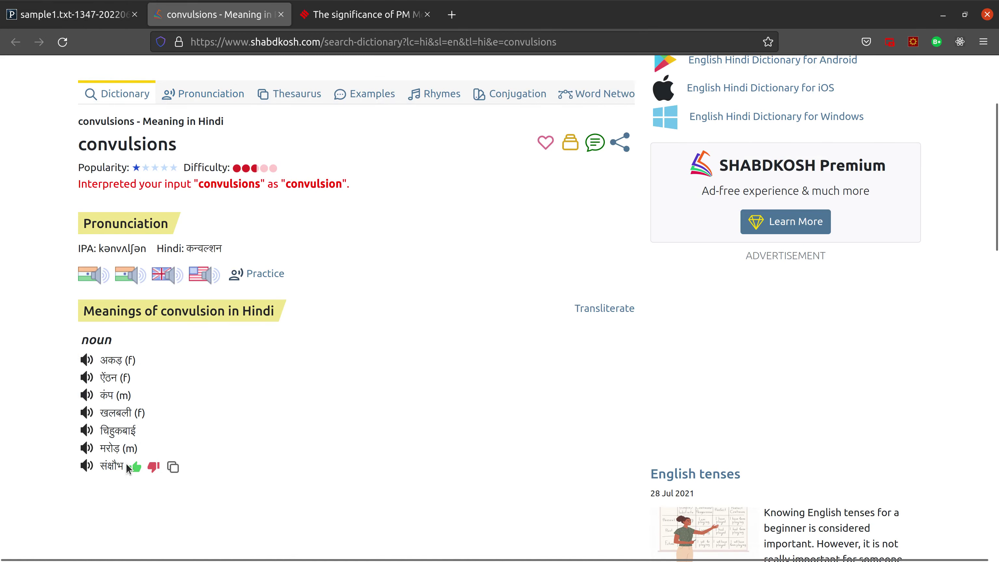
click(123, 16)
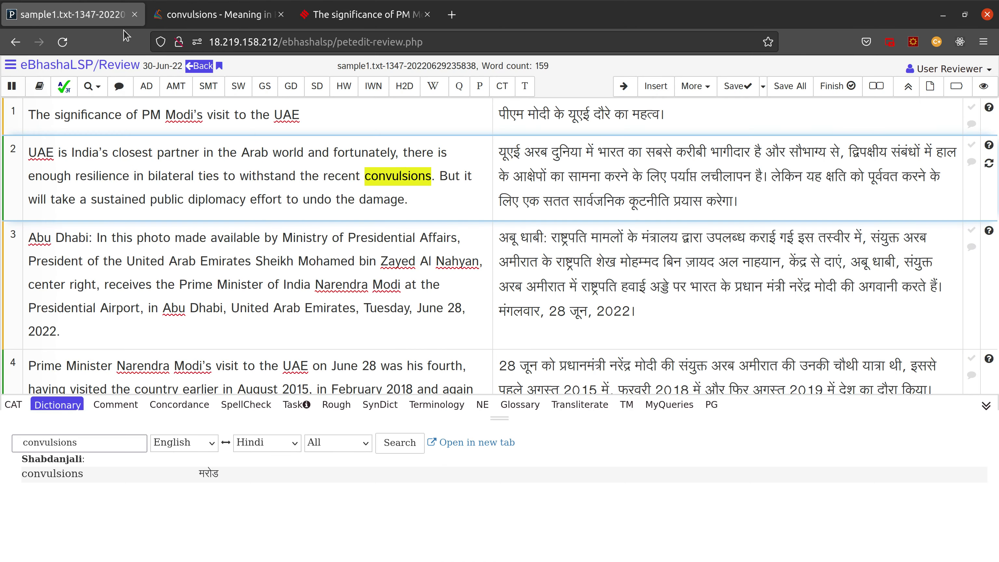
click(317, 86)
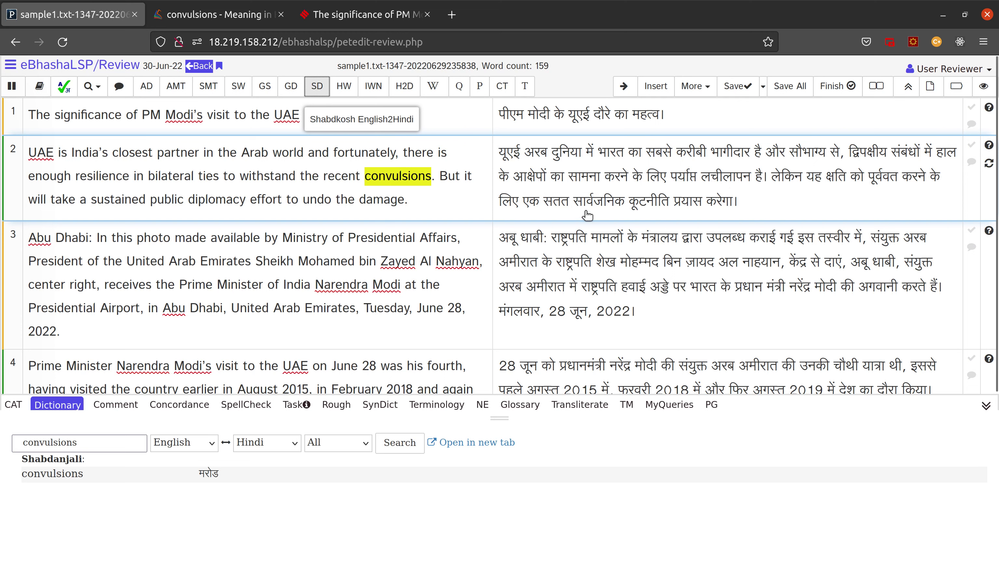
click(670, 202)
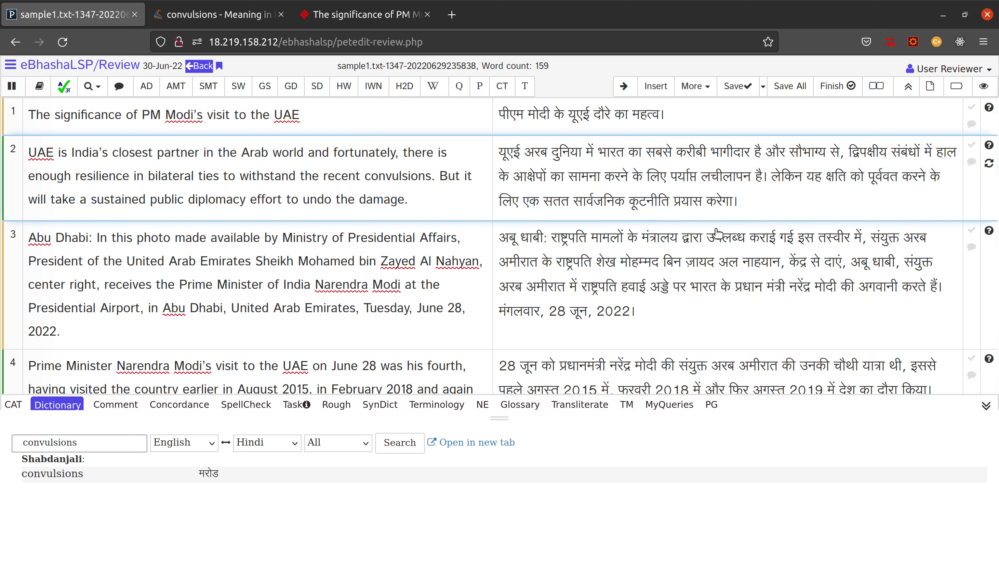
key(alt+space)
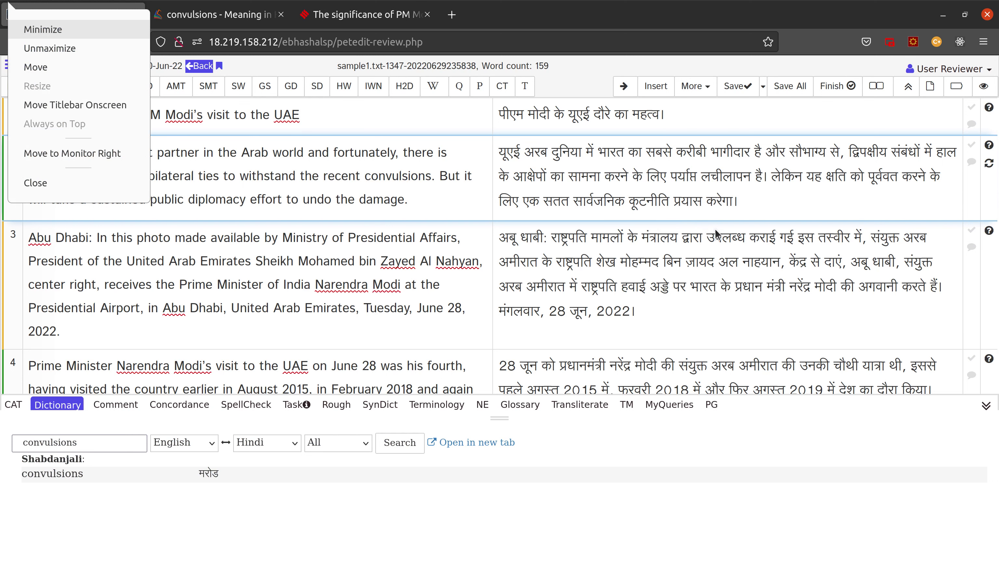
key(Escape)
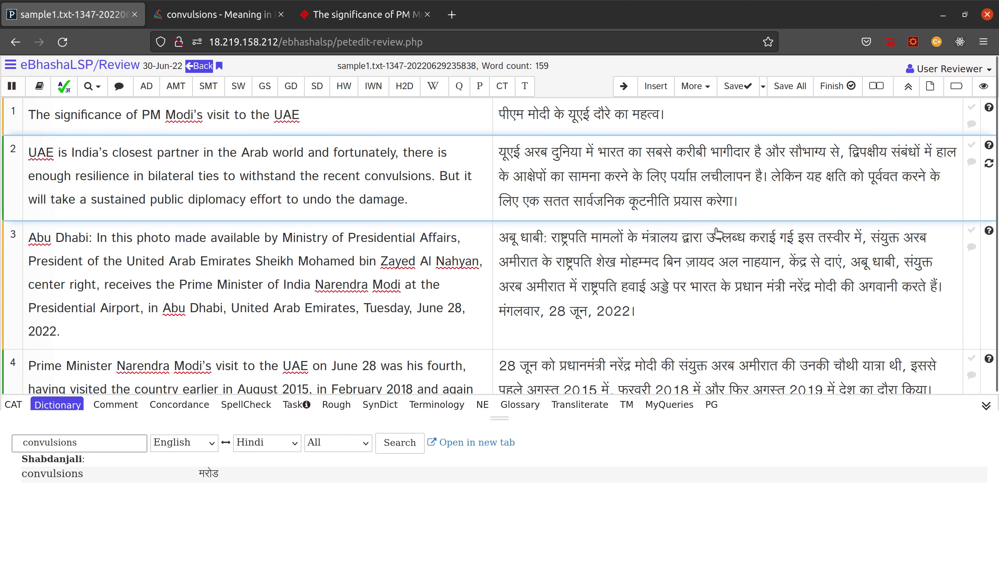
click(673, 203)
text(क)
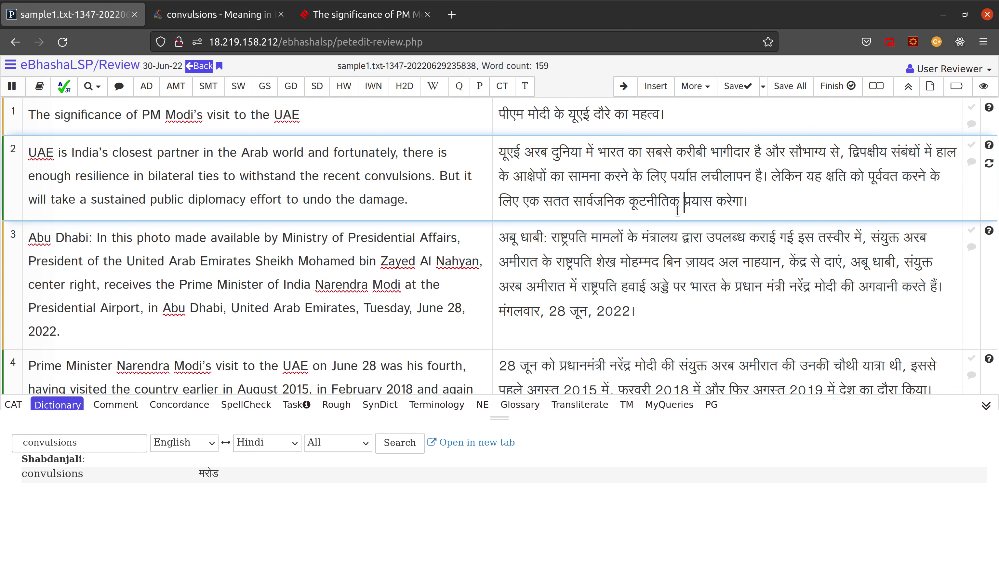
key(Right)
key(Right)
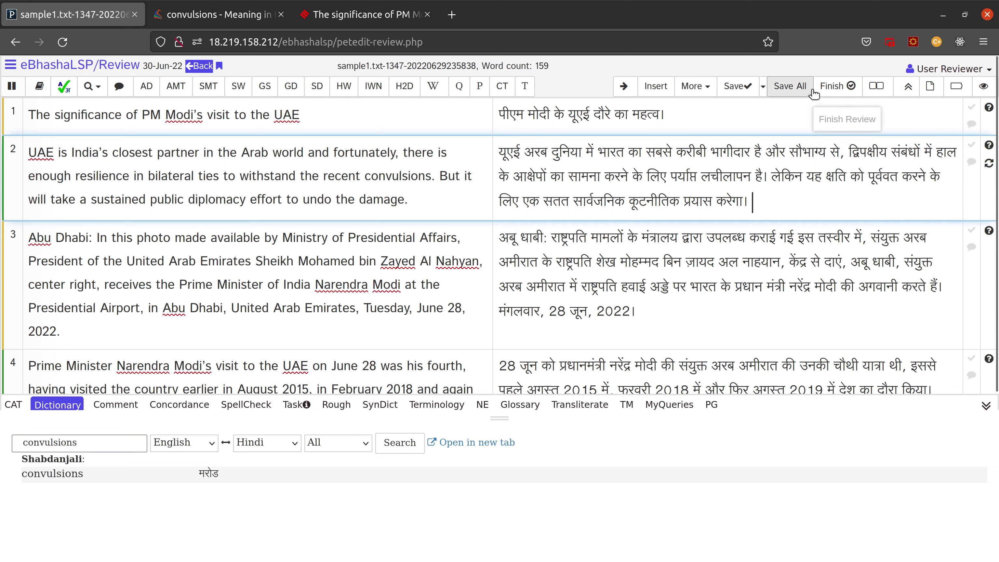
click(752, 98)
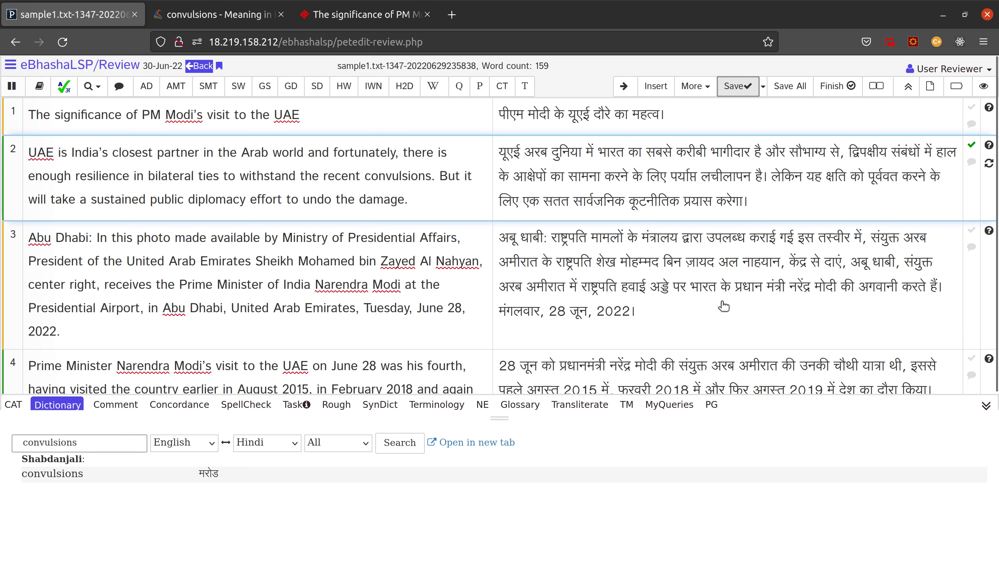
Step: Replace हैं after करते with हुयए in sentence 3's Hindi, then save segment 3
click(927, 289)
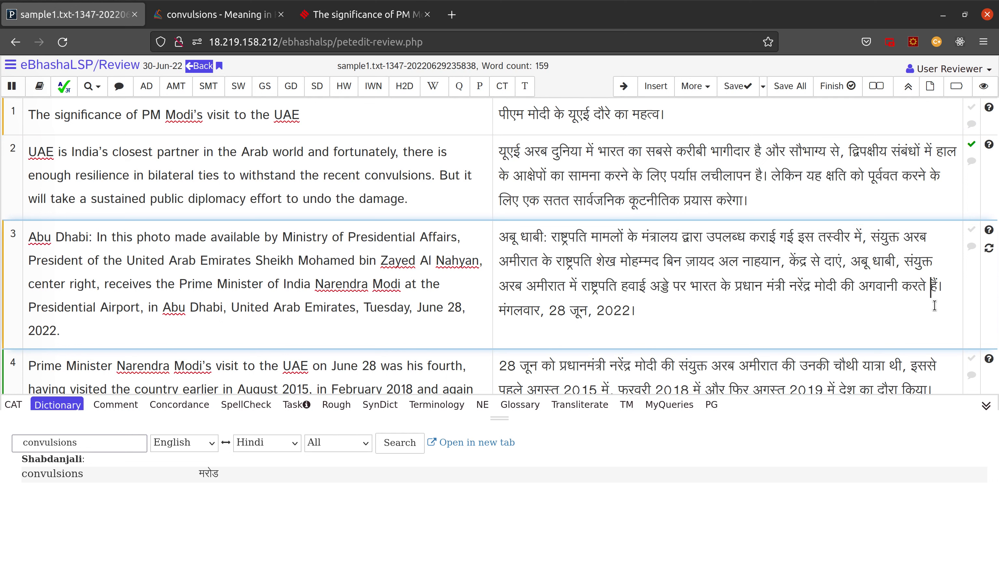
key(shift+Right)
text(हु)
text(य)
text(ए)
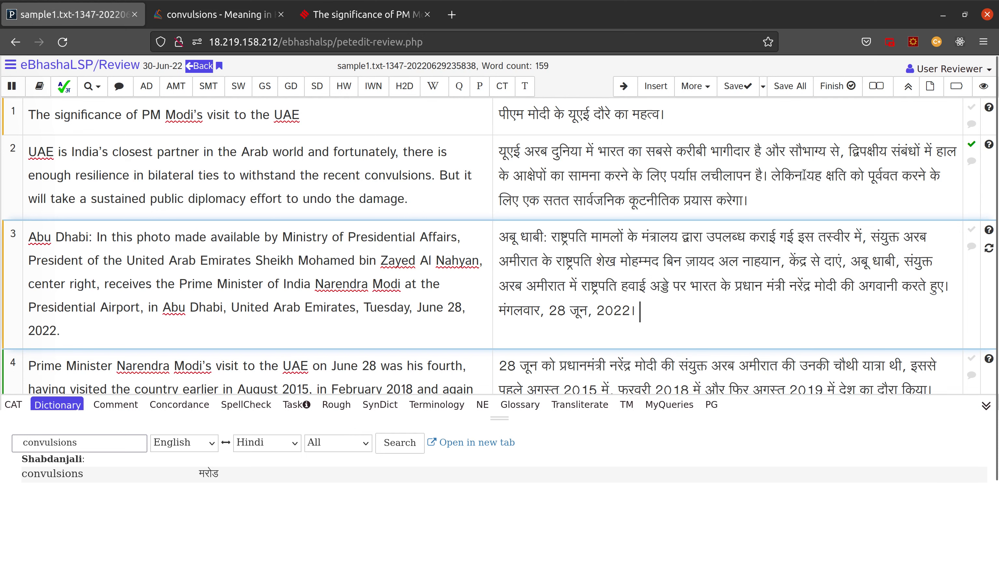
click(740, 90)
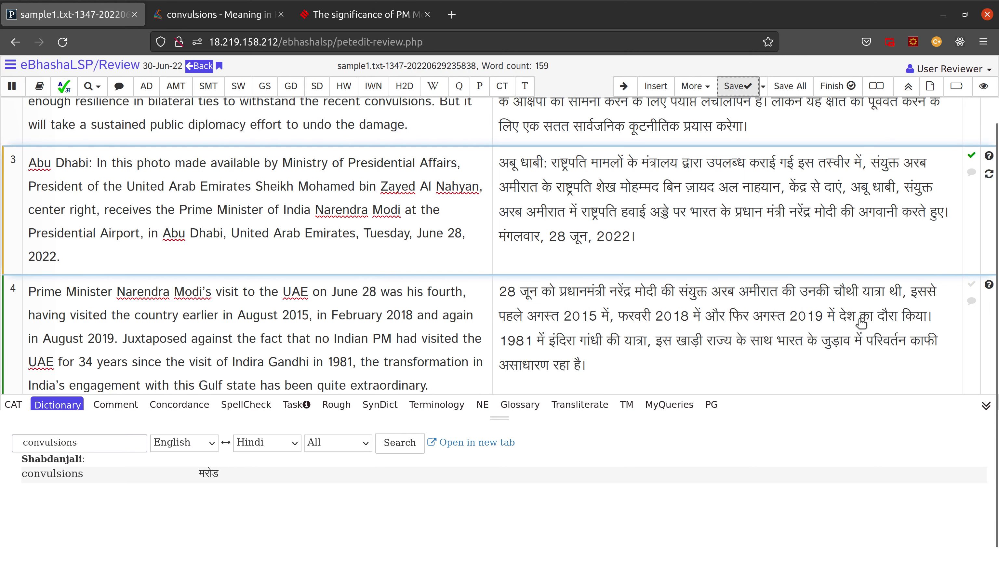
Step: Insert वे before देश and replace किया with कर चुके हैं in segment 4's Hindi
click(840, 317)
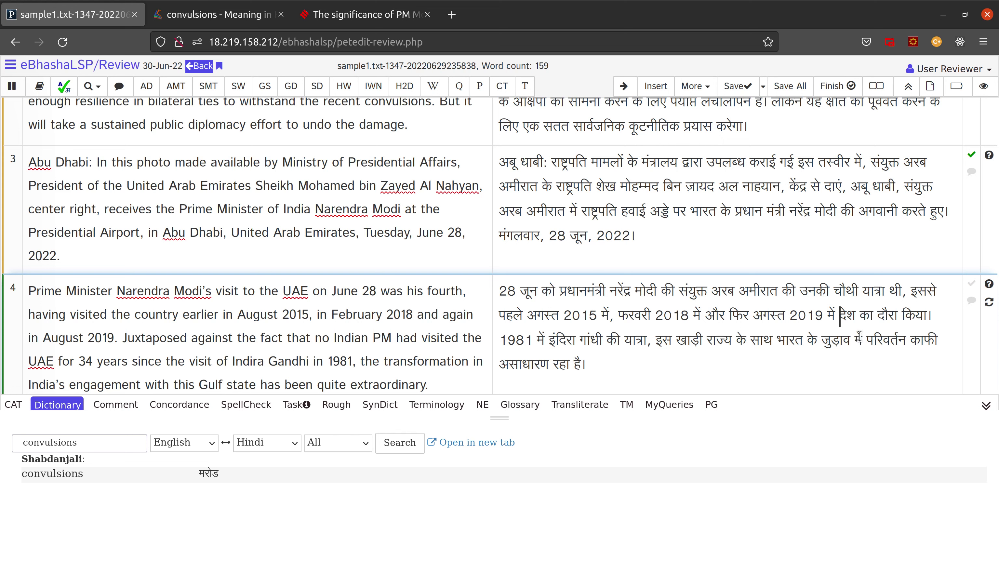
text(व)
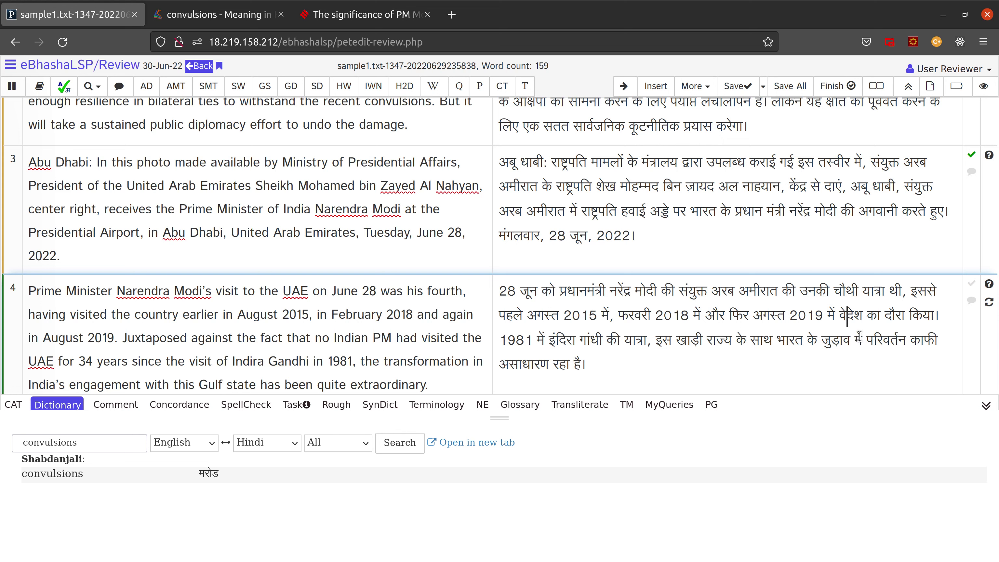
text(े)
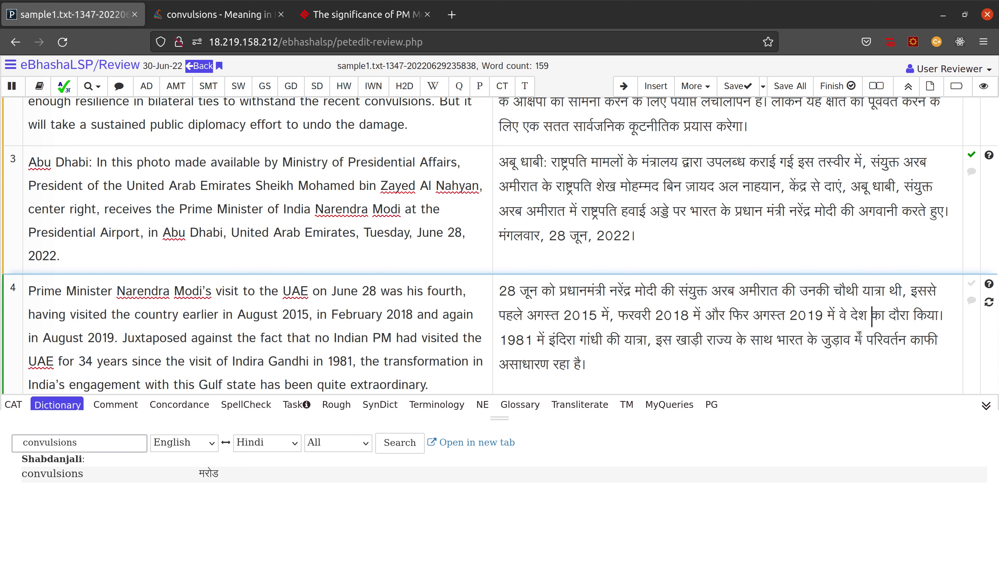
key(Right)
key(Right)
key(Right)
key(ctrl+shift+Right)
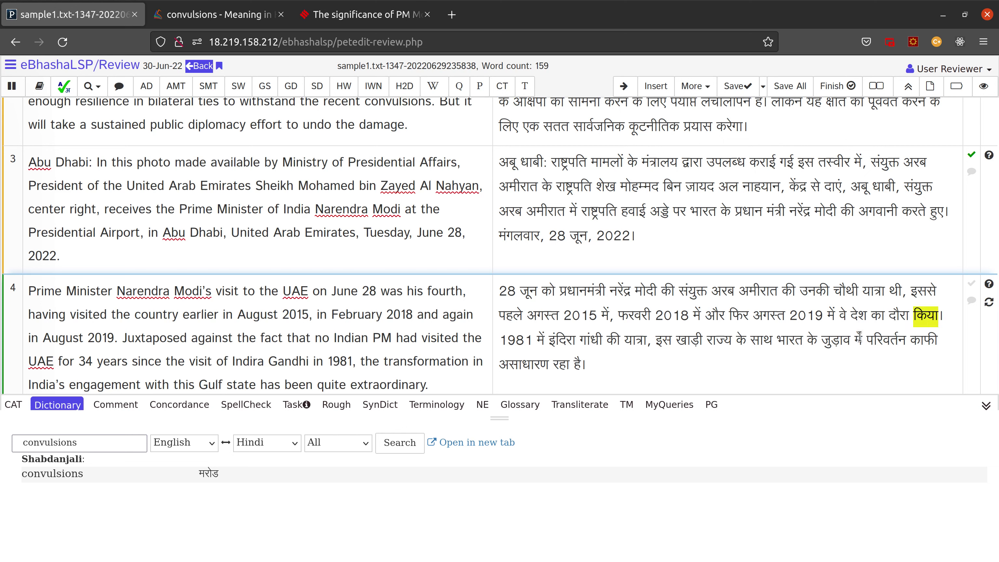
text(कर च)
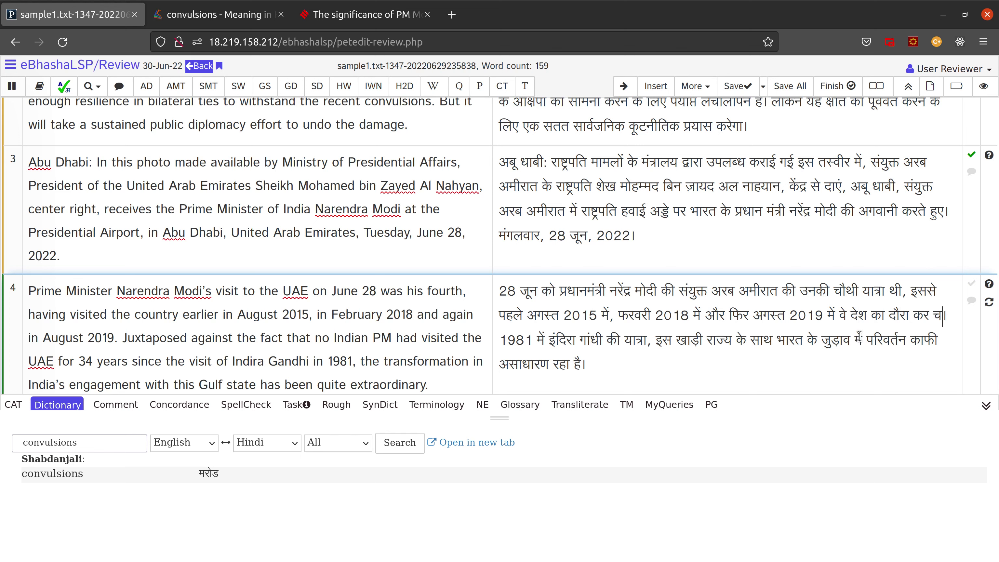
text(ुके )
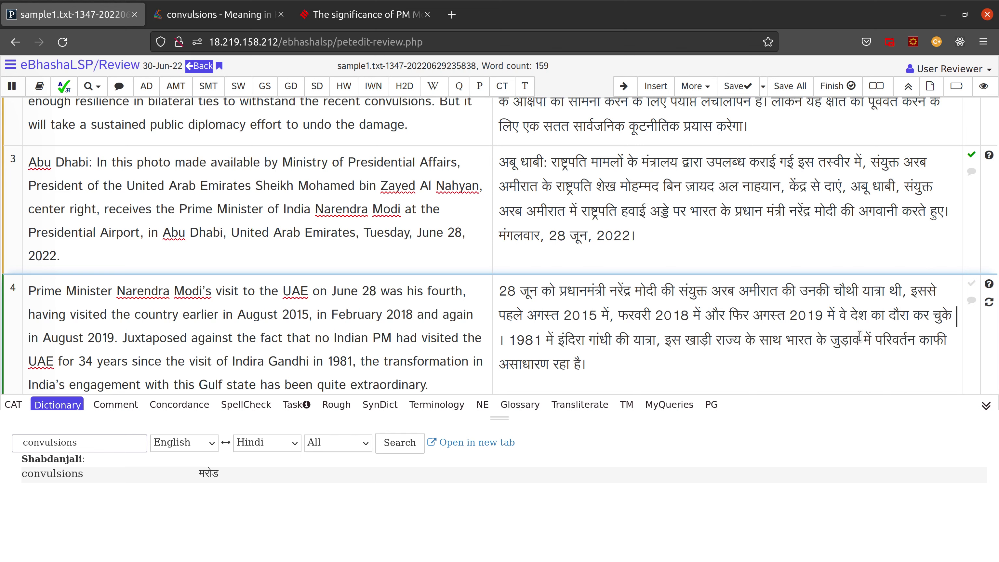
text(हैं)
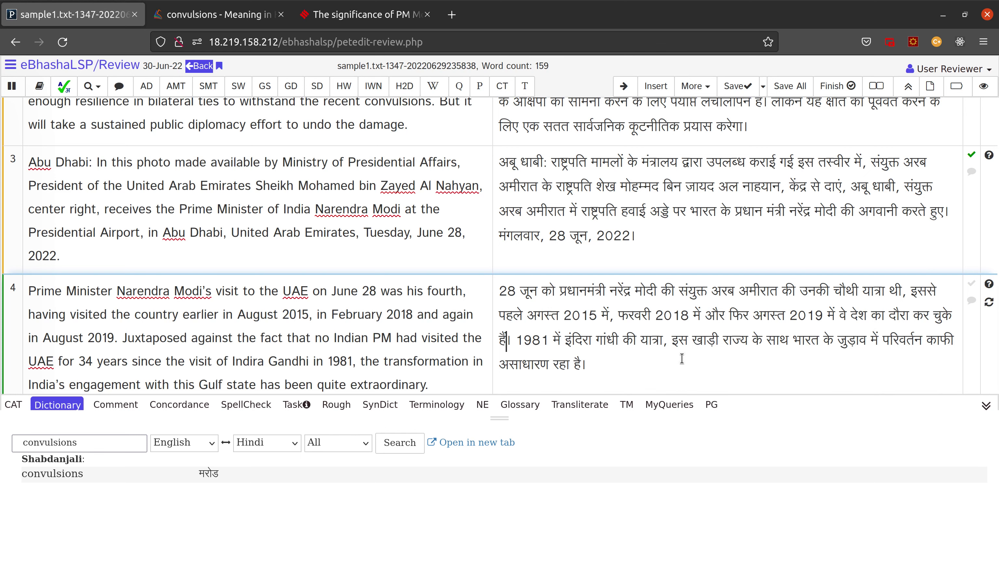
Step: Select the English source clause from 'Juxtaposed' through '1981,' in segment 4
scroll(394, 327, down, 1)
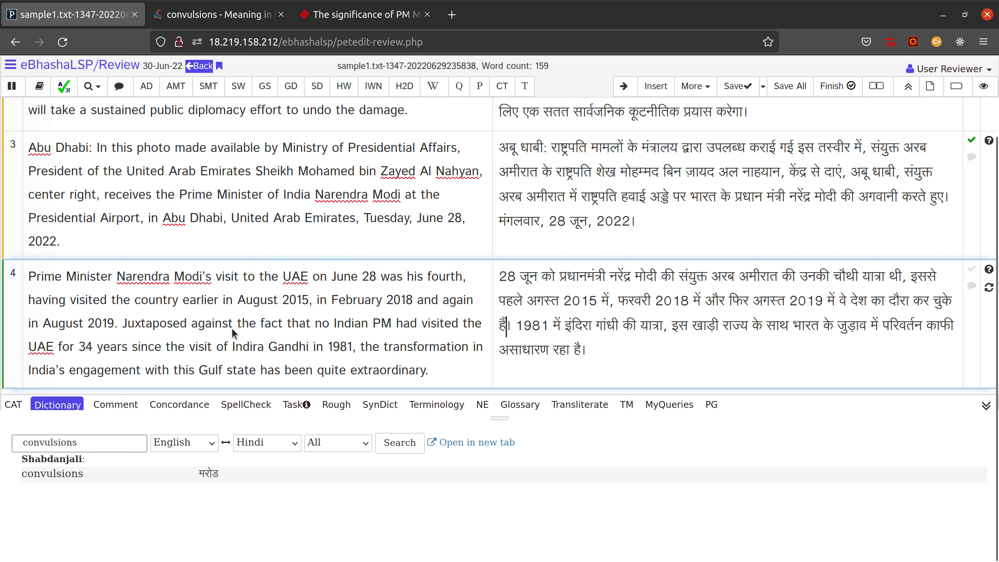
click(199, 329)
drag(123, 324, 430, 368)
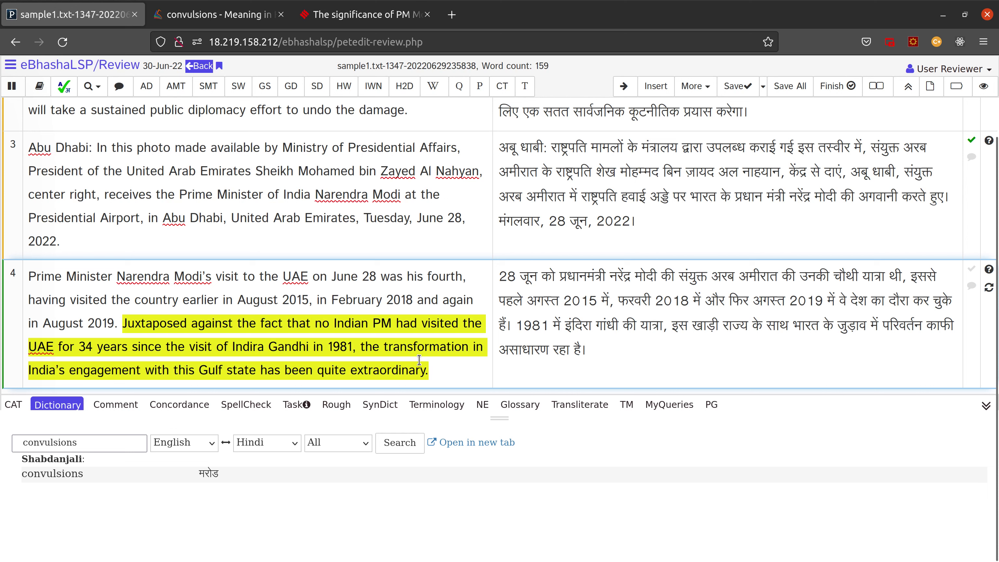
click(347, 339)
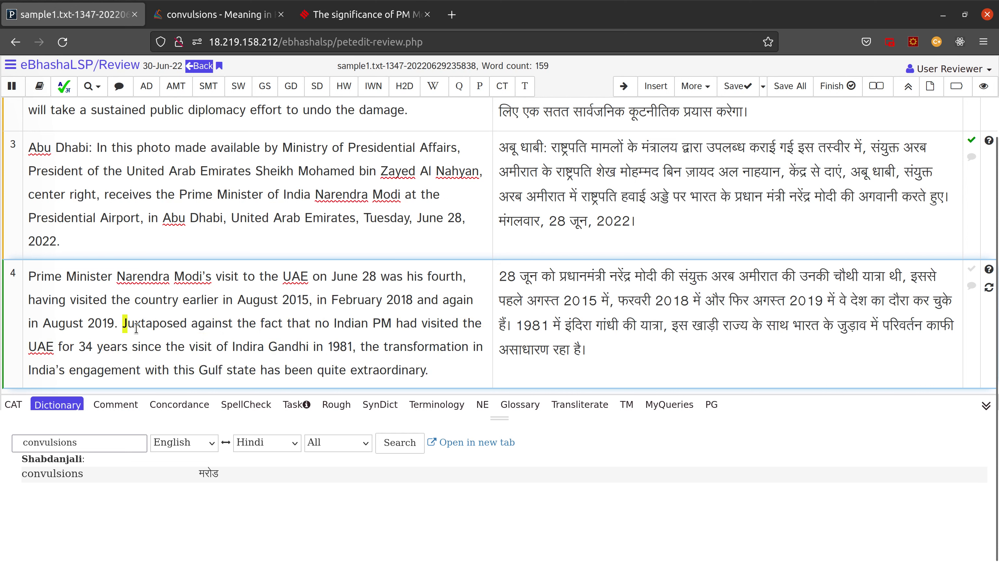
drag(123, 324, 362, 345)
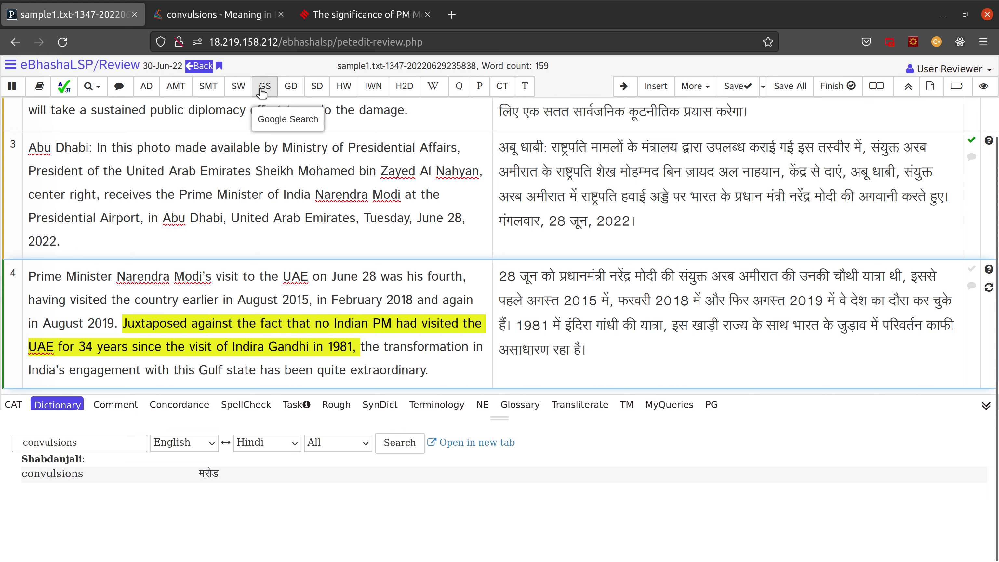
Step: Search the selected Juxtaposed clause on Shabdkosh, then on Google, keeping the Google results tab
click(315, 87)
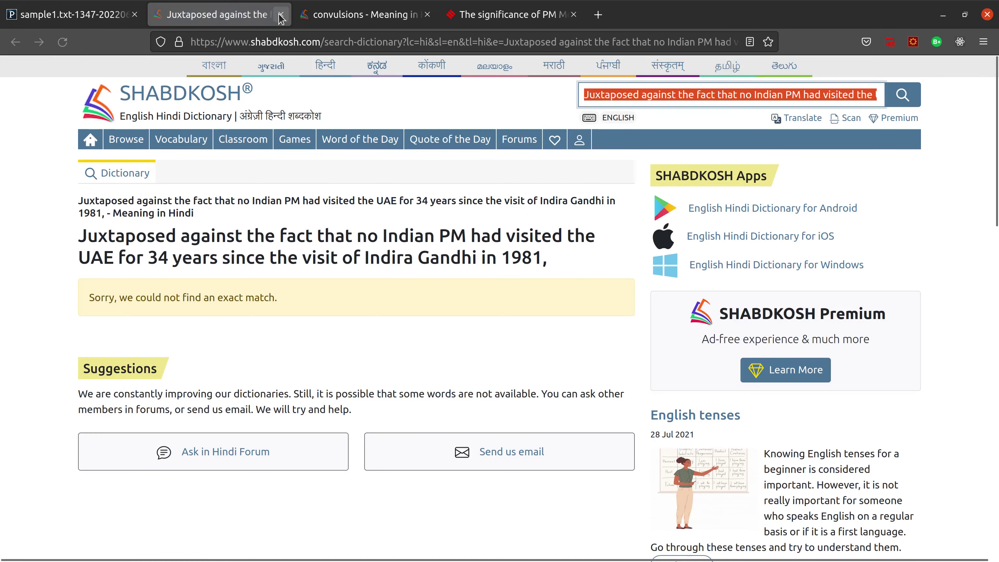
click(281, 15)
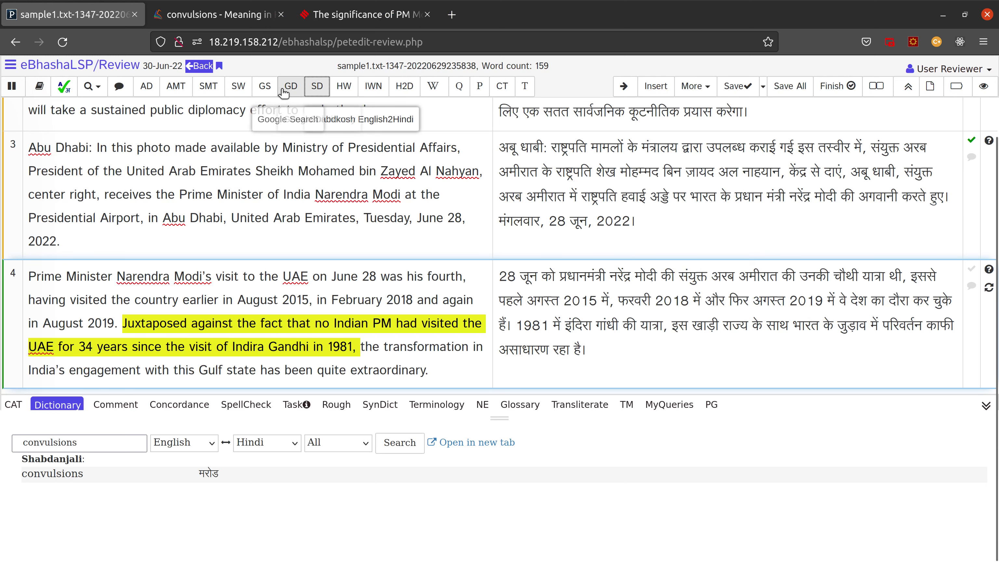
click(283, 90)
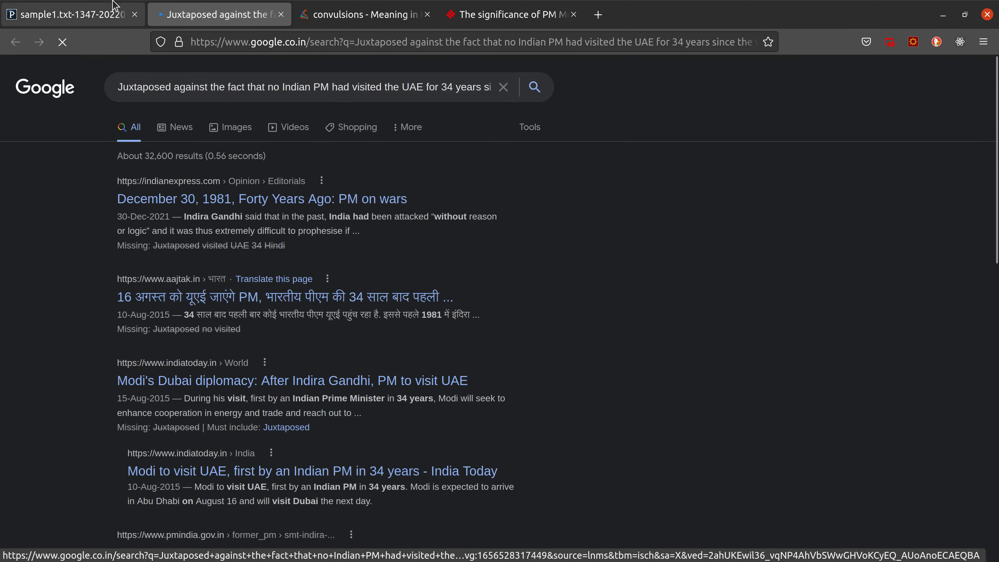
click(85, 12)
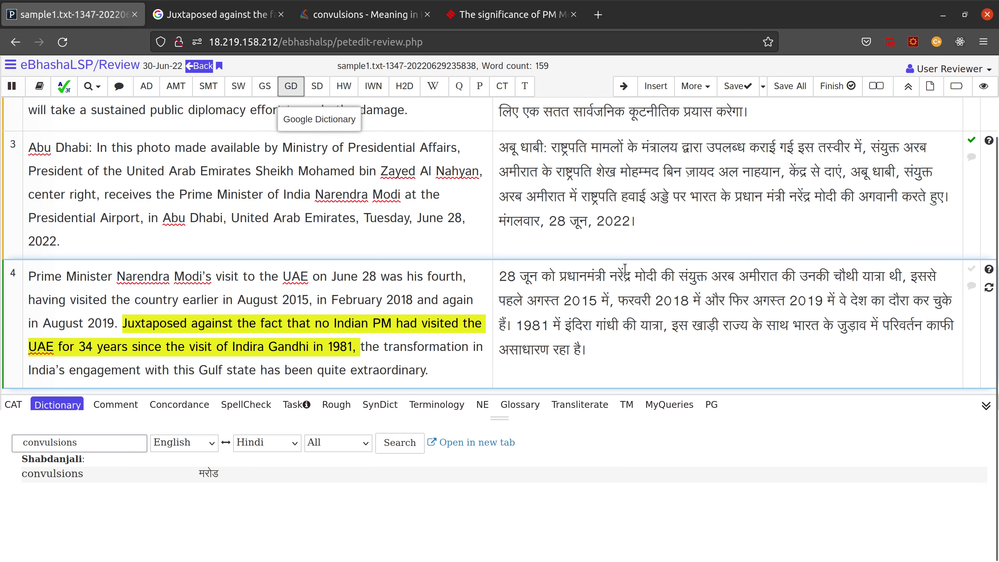
click(598, 15)
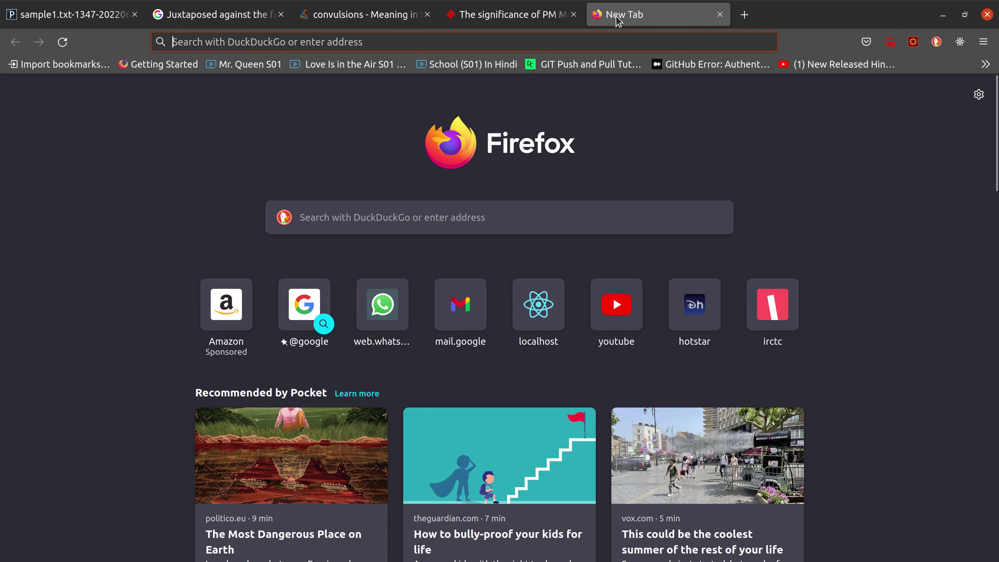
Step: Close the empty new tab with Ctrl+W
key(ctrl+w)
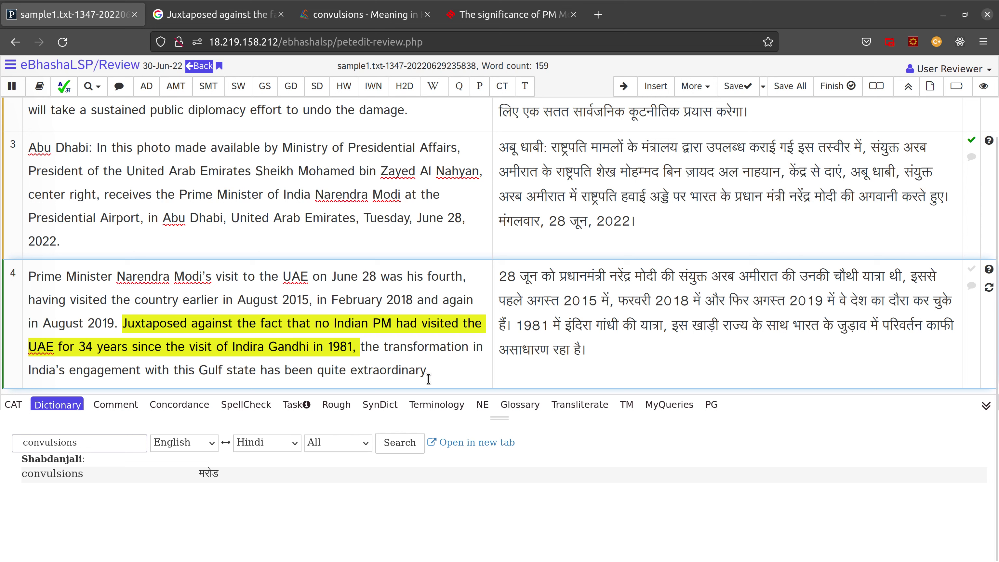
Step: Select the full English 'Juxtaposed…' sentence in segment 4's source
click(173, 312)
drag(123, 323, 196, 347)
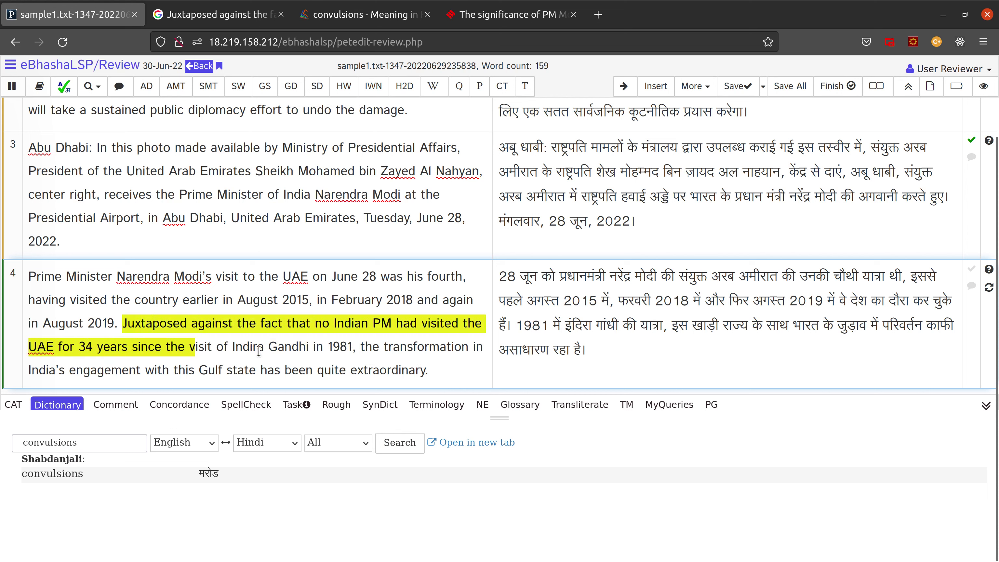
drag(259, 351, 434, 375)
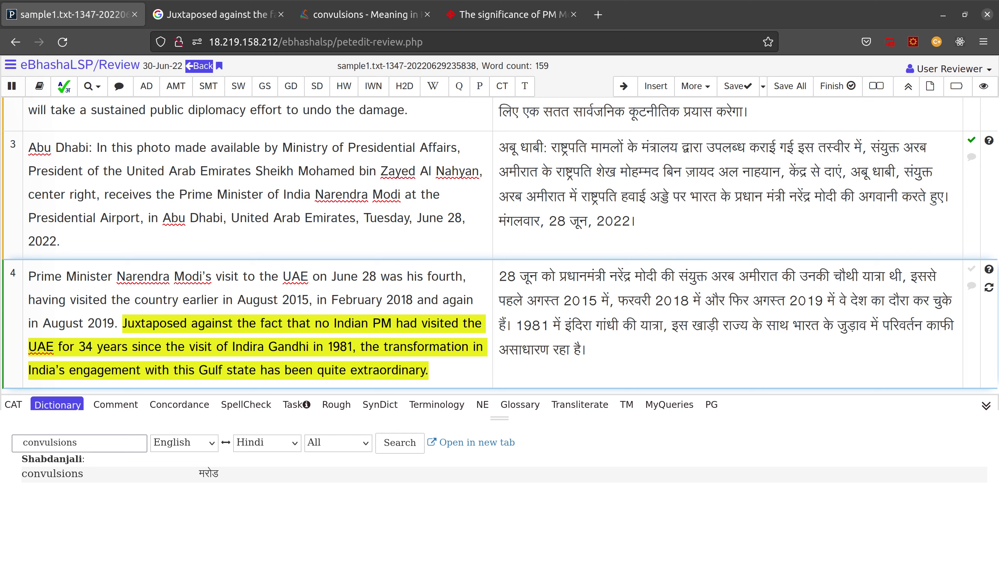
Step: Paste the fuller Hindi translation over the text from 1981 onward, joining प्रधानमंत्री
click(617, 322)
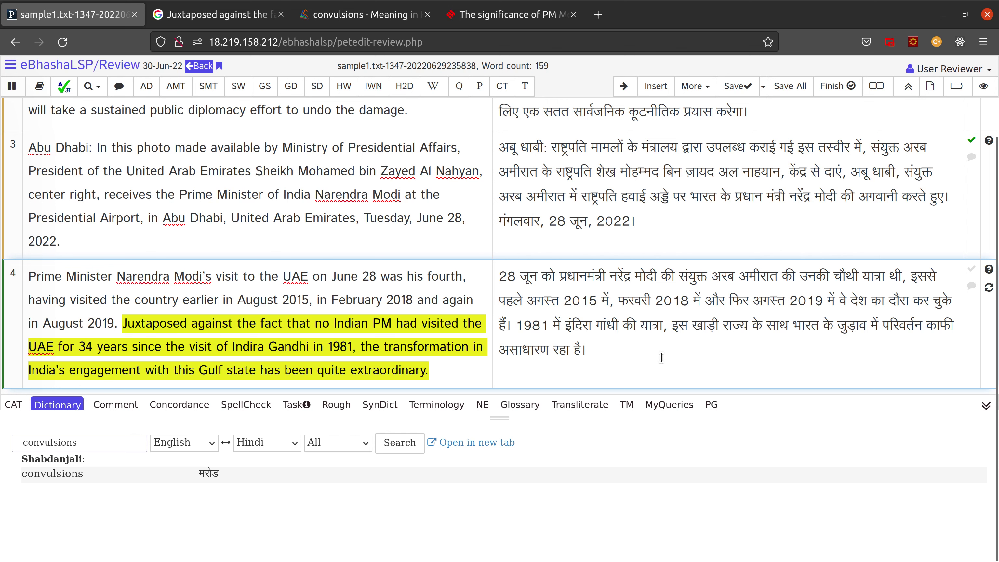
click(517, 326)
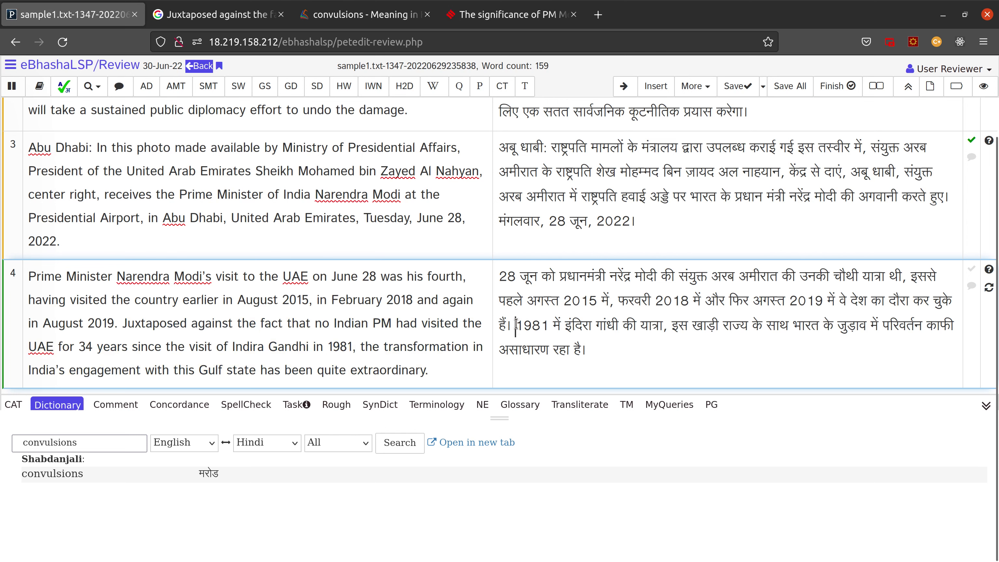
shift+click(591, 351)
text(इस तथ्य के खिलाफ कि 1981 में इंदिरा गांधी की यात्रा के बाद से किसी भी भारतीय प्रधान मंत्री ने 34 वर्षों तक संयुक्त अरब अमीरात का दौरा नहीं किया था, इस खाड़ी राज्य के साथ भारत के संबंधों में परिवर्तन काफी असाधारण रहा है।)
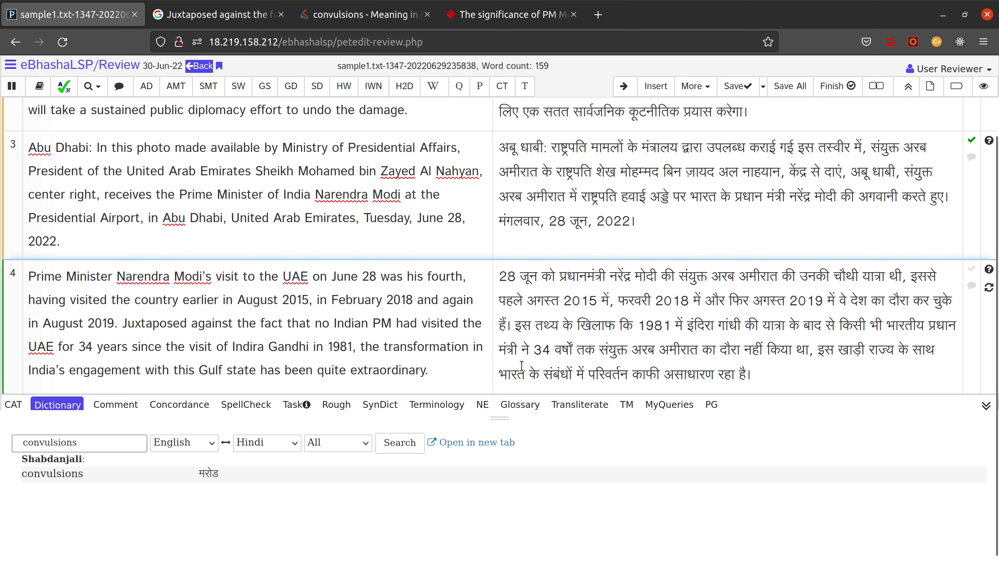
key(BackSpace)
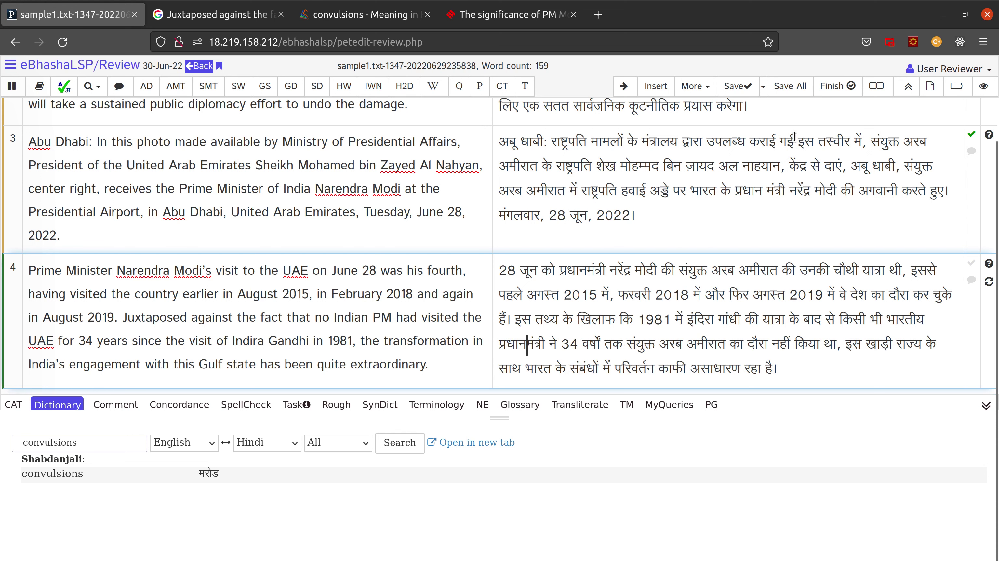
Step: Save all segments, finish the review, and ignore the flagged spelling error
click(738, 86)
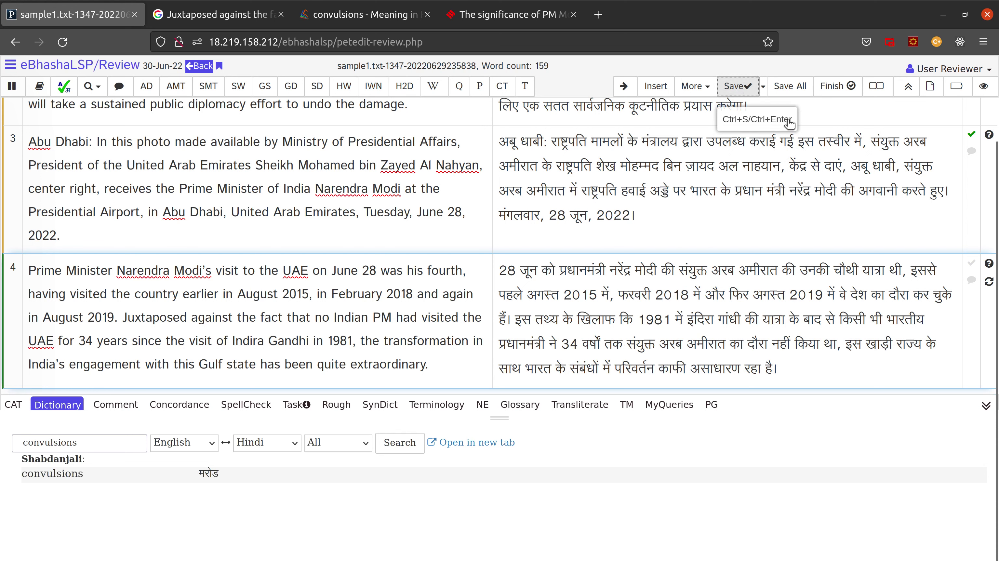
click(791, 87)
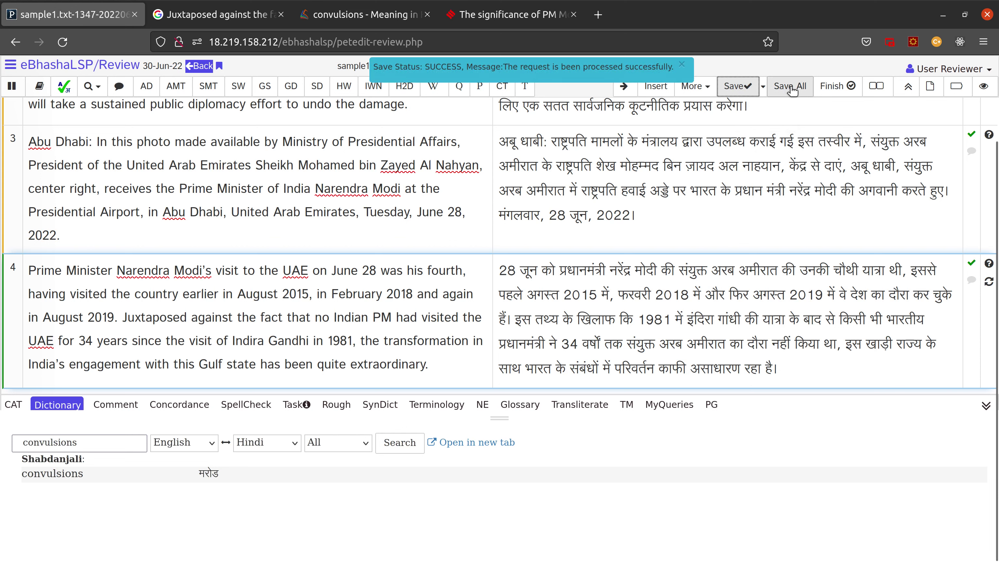
click(791, 88)
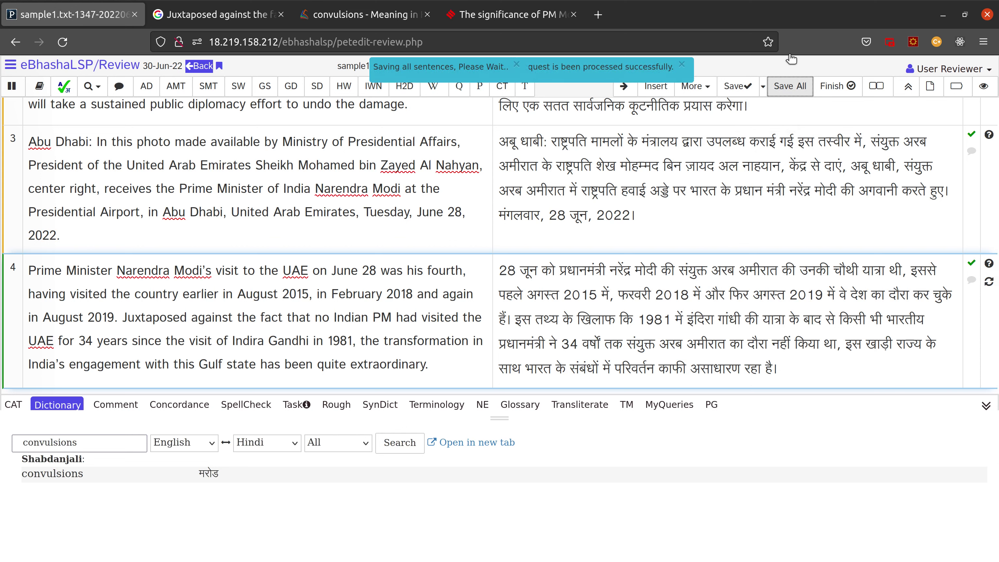
click(828, 90)
key(Return)
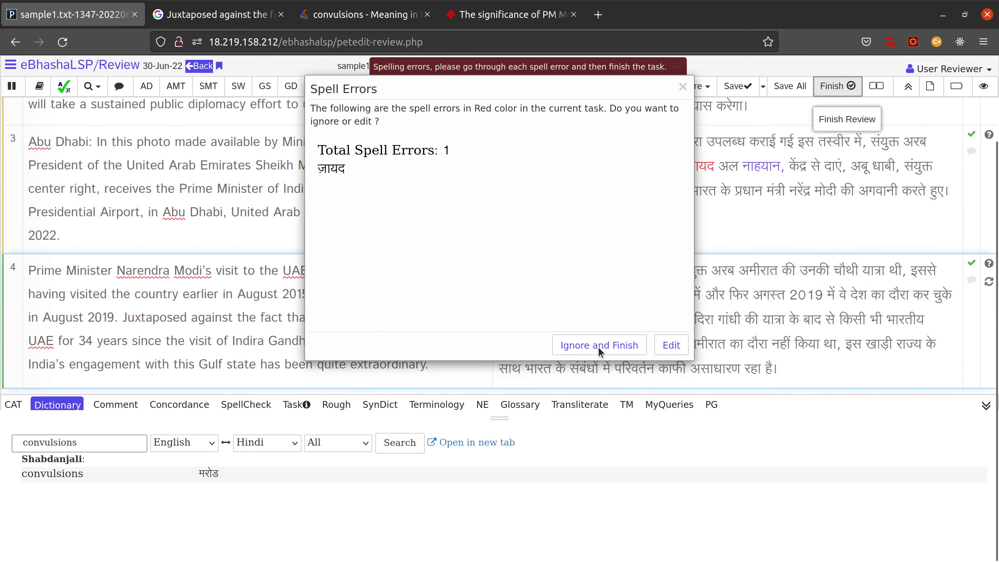
click(599, 345)
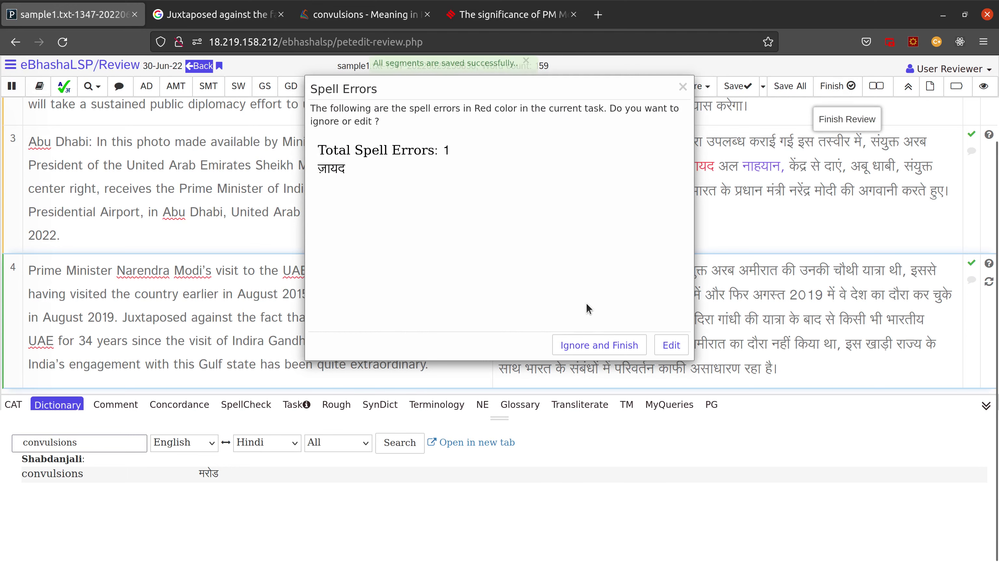
click(608, 347)
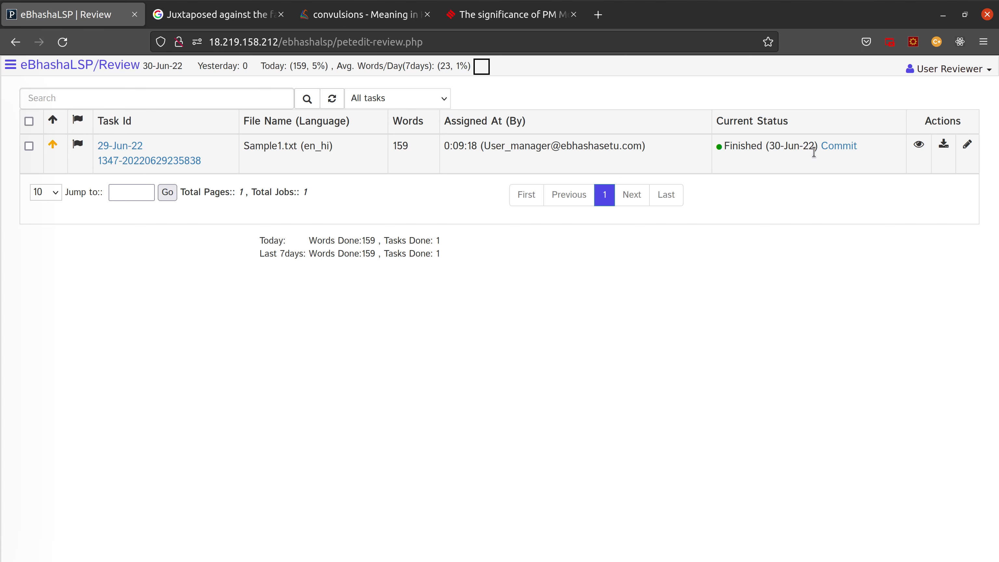
Step: Commit the finished review of Sample1.txt so its status reads Committed
click(839, 145)
click(669, 173)
click(838, 147)
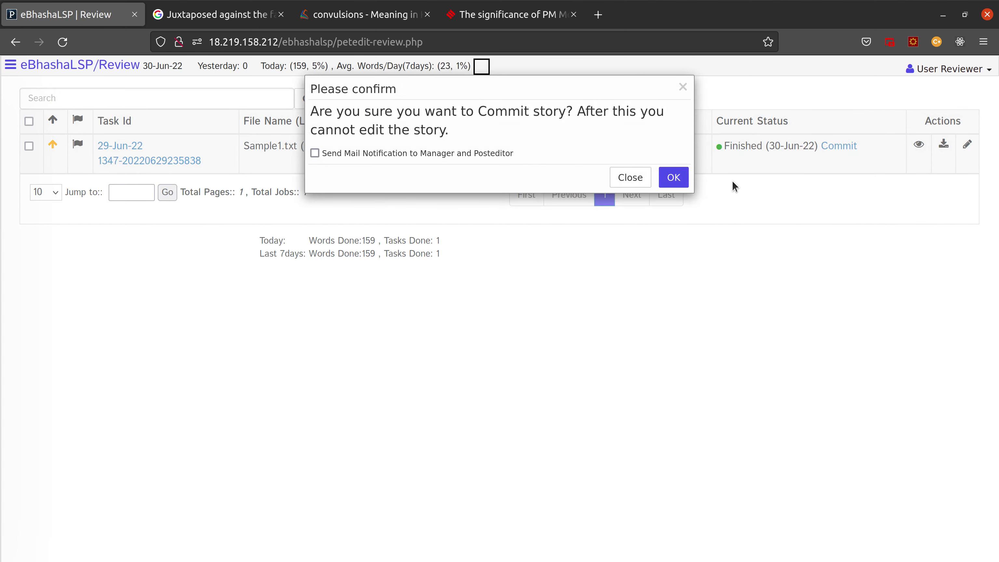
click(674, 180)
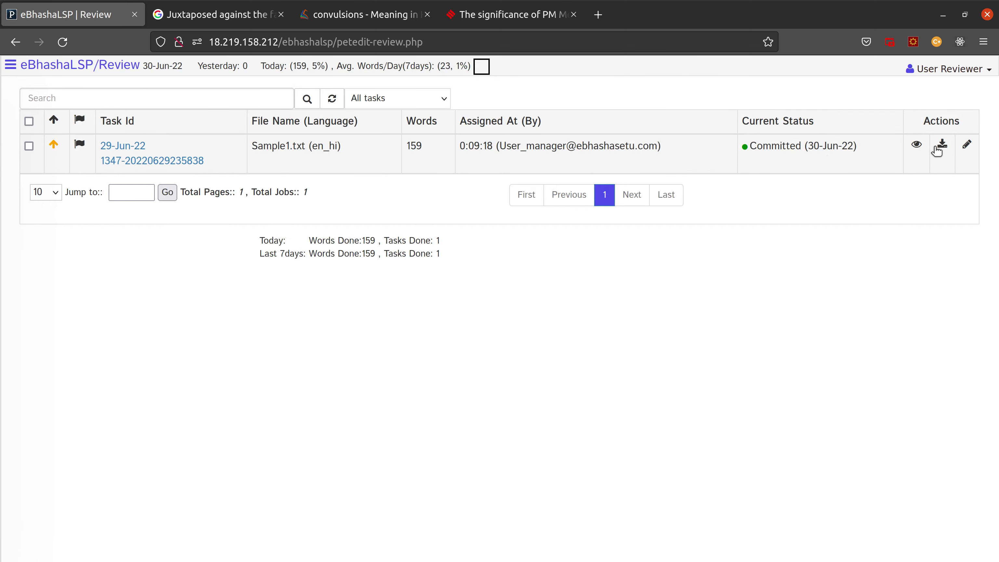
Step: View the Post edited - Reviewed diff of the committed task, then close it
click(916, 146)
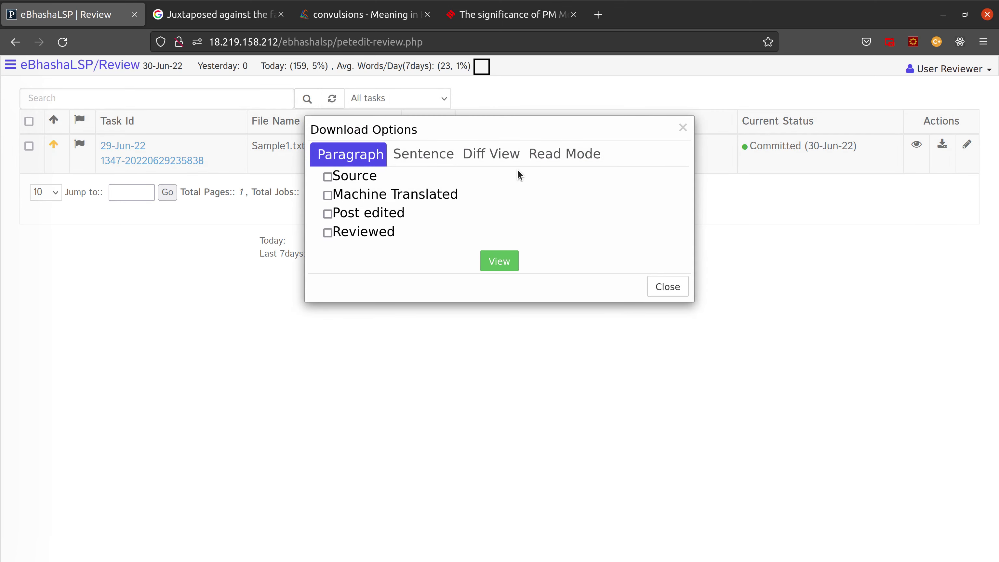
click(498, 156)
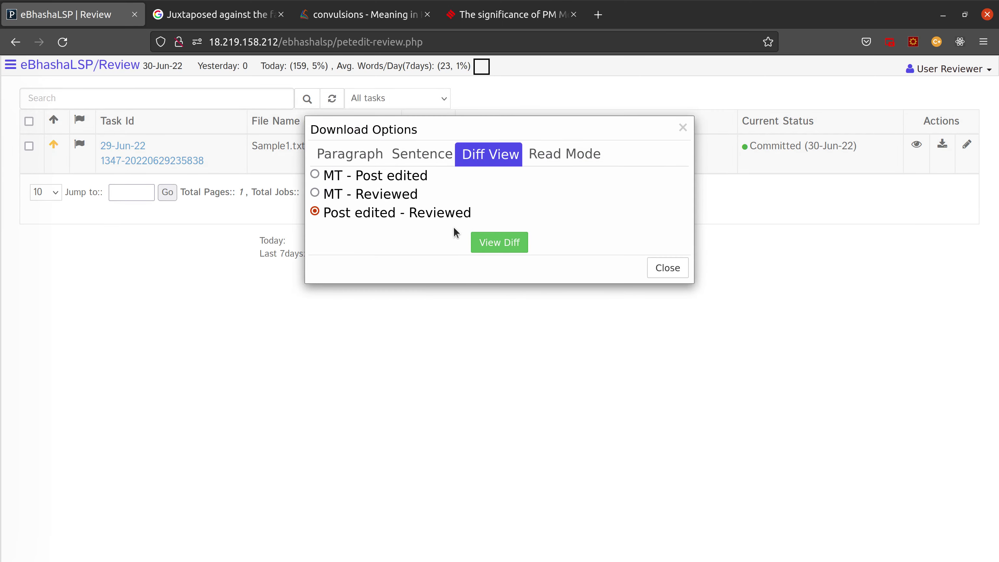
click(495, 247)
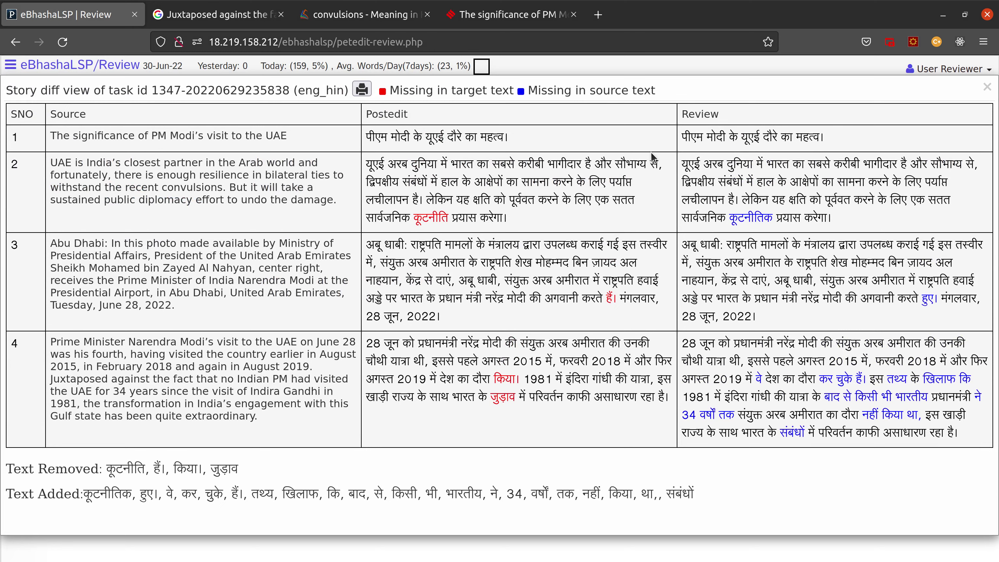
click(985, 89)
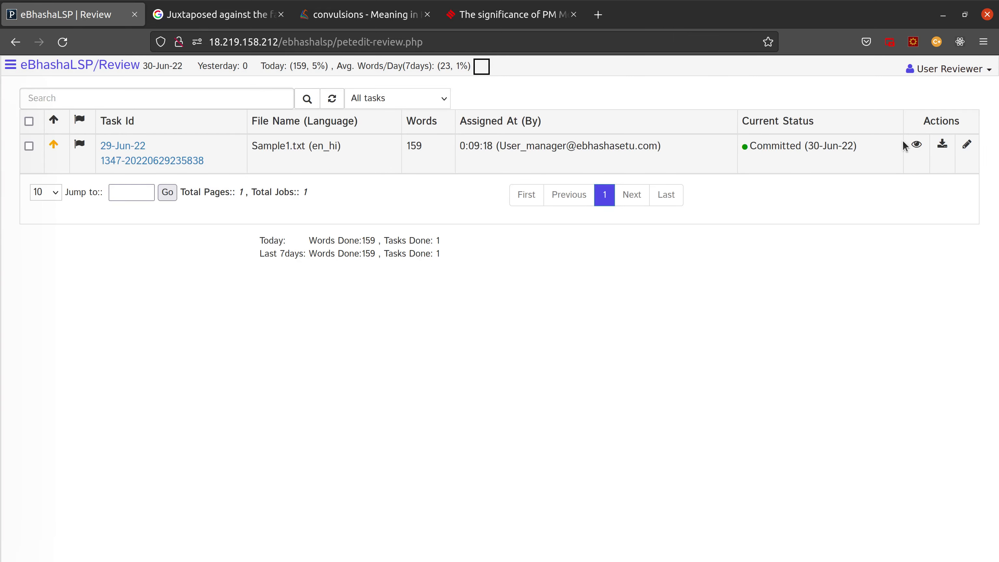
Step: Log out of the reviewer account and dismiss the word count stats alert
click(950, 69)
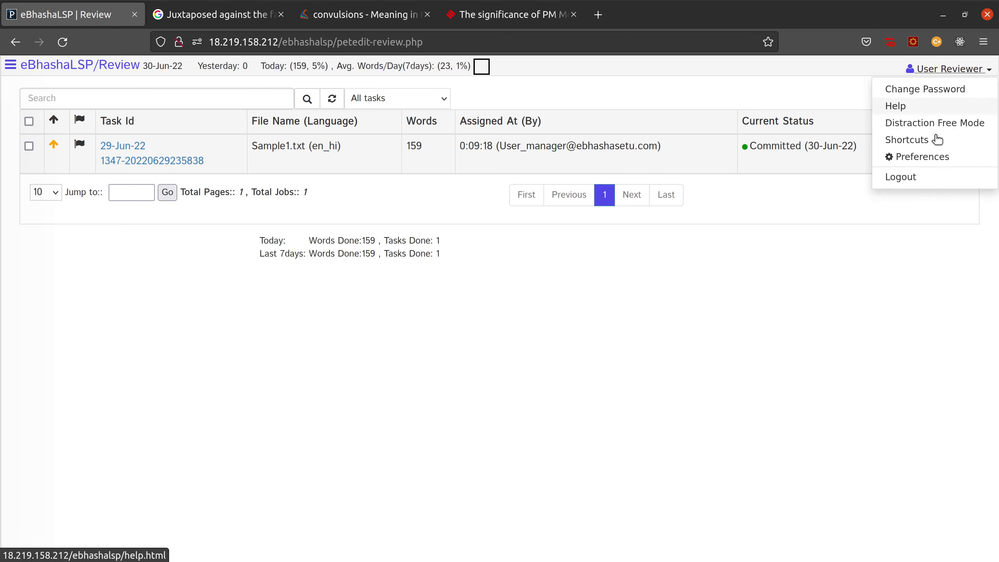
click(893, 178)
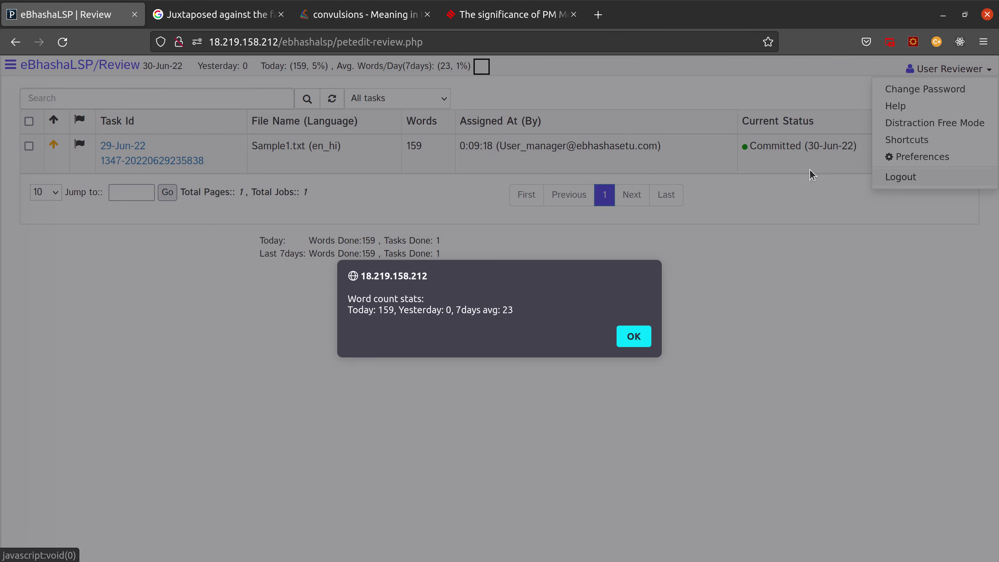
click(634, 337)
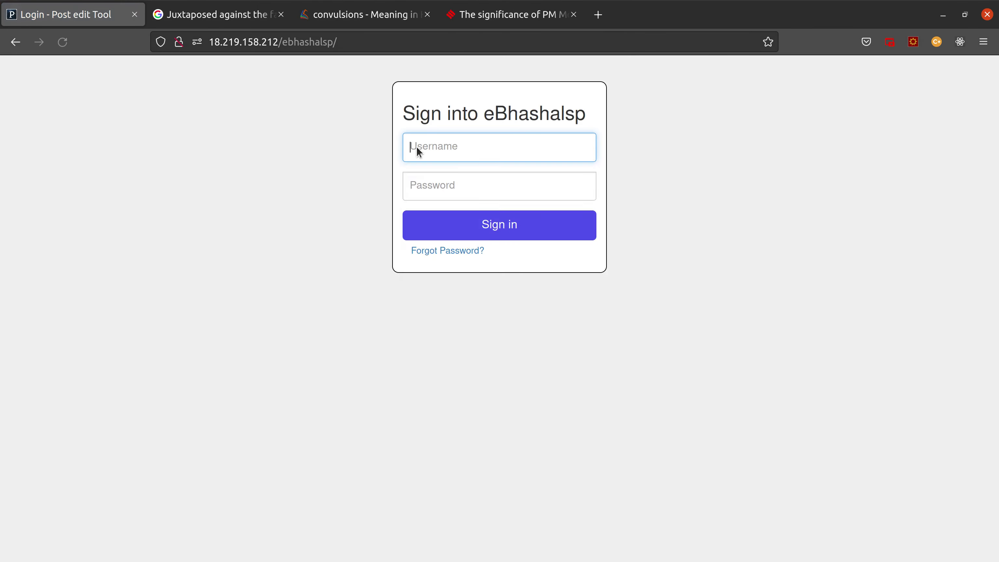
Step: Sign in as the manager using the saved login details
click(417, 148)
click(444, 271)
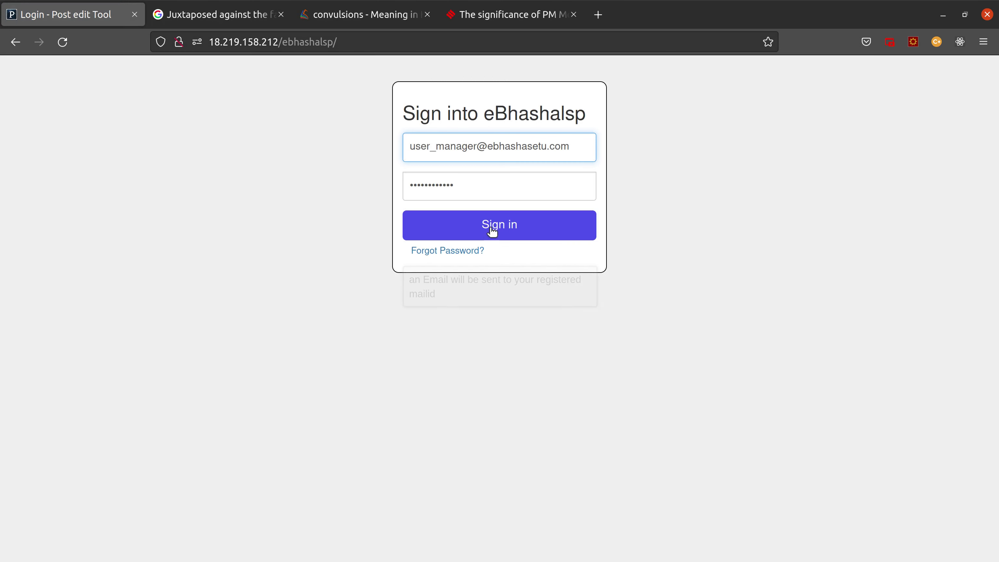
click(492, 231)
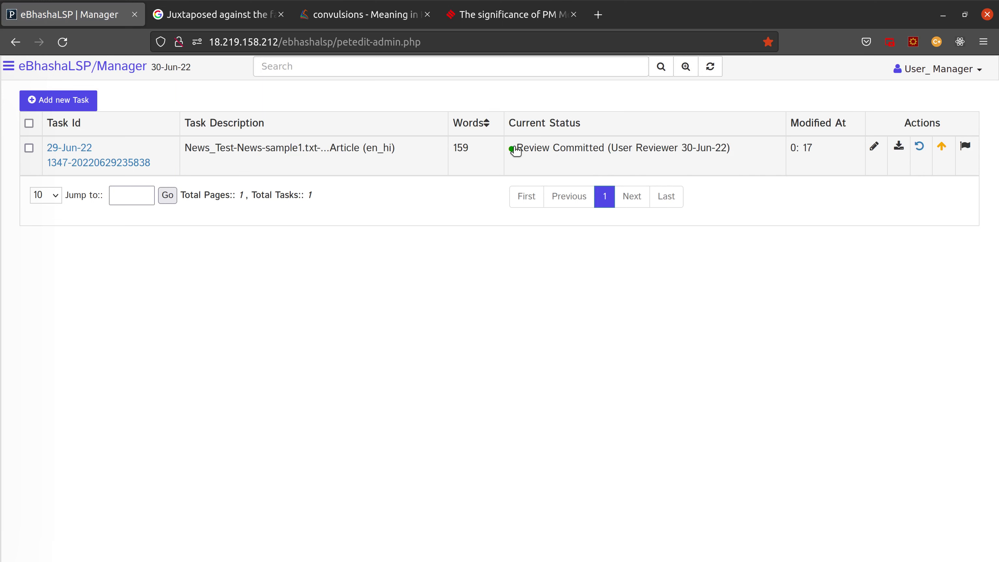
Step: Open the task's Post edited - Reviewed comparison from Diff View in a new tab
click(900, 148)
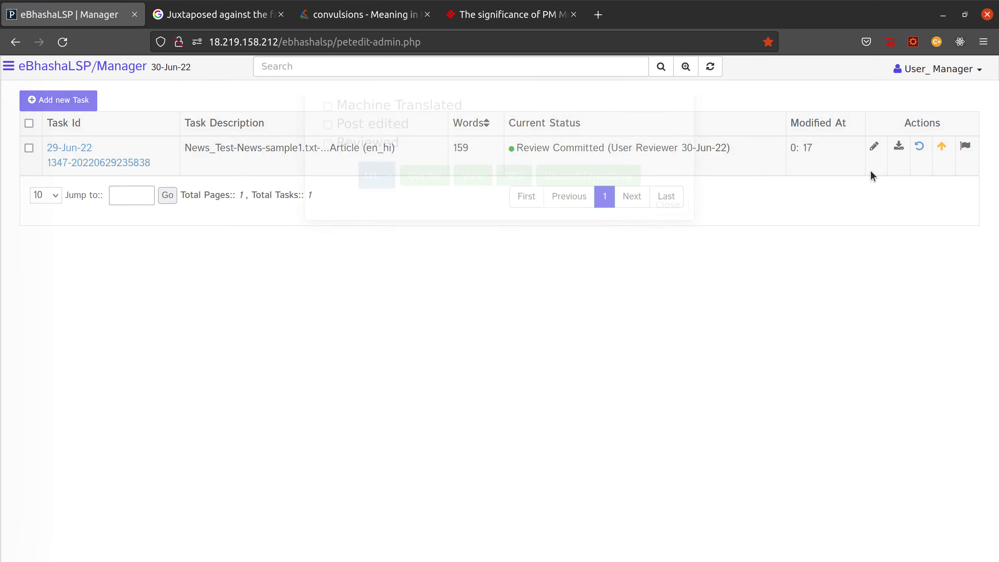
click(470, 158)
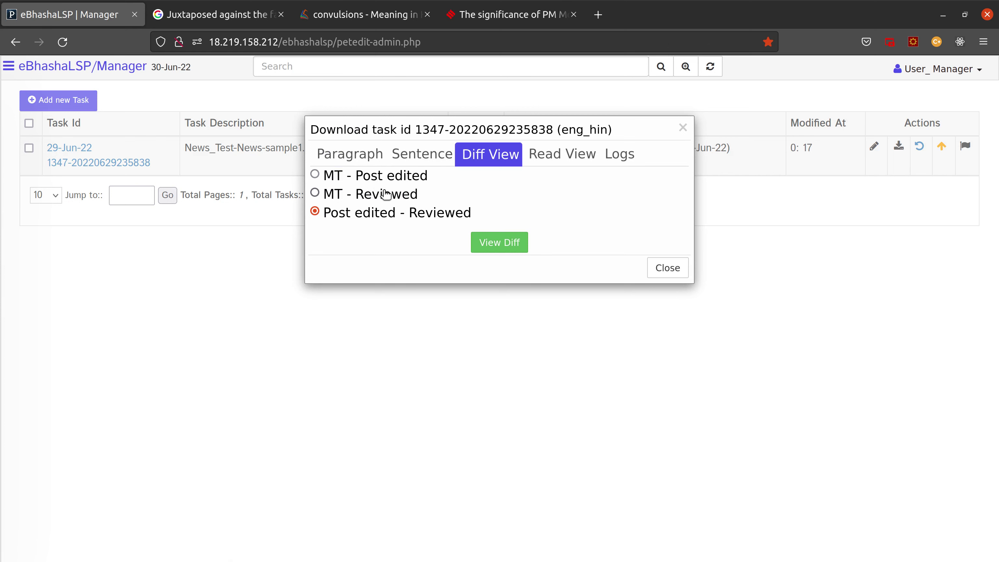
click(370, 195)
click(418, 184)
click(405, 215)
click(486, 243)
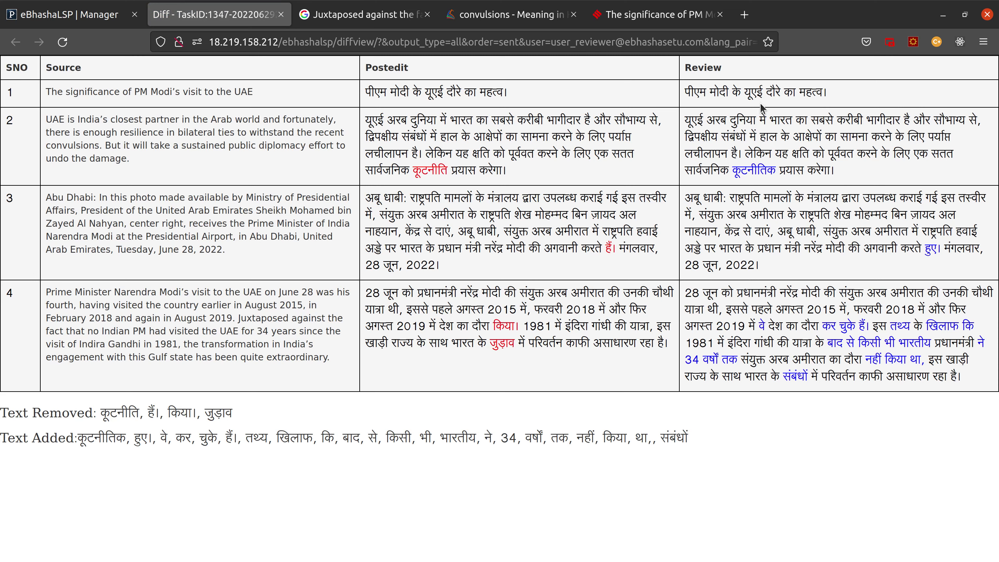
Step: Highlight and compare the changed translations in rows 2 to 4 of the diff
drag(760, 107, 550, 335)
click(491, 114)
drag(355, 101, 508, 95)
drag(553, 137, 763, 264)
drag(430, 250, 596, 269)
drag(519, 326, 670, 344)
drag(820, 326, 887, 328)
drag(787, 232, 888, 235)
click(575, 332)
Step: Close the diff tab, leftover background tabs and the story diff view, leaving only the Manager tab
click(281, 15)
click(282, 16)
click(282, 15)
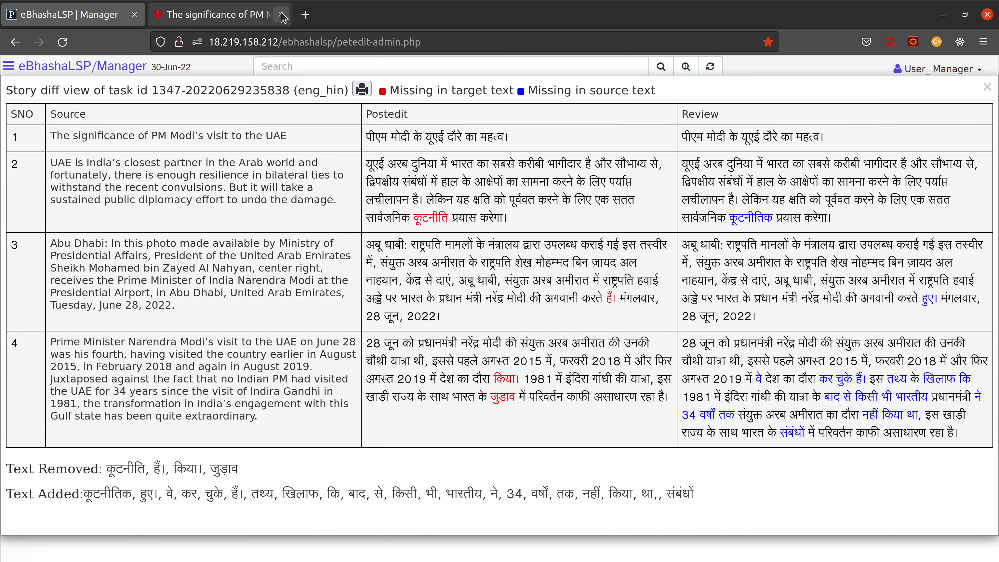
click(281, 16)
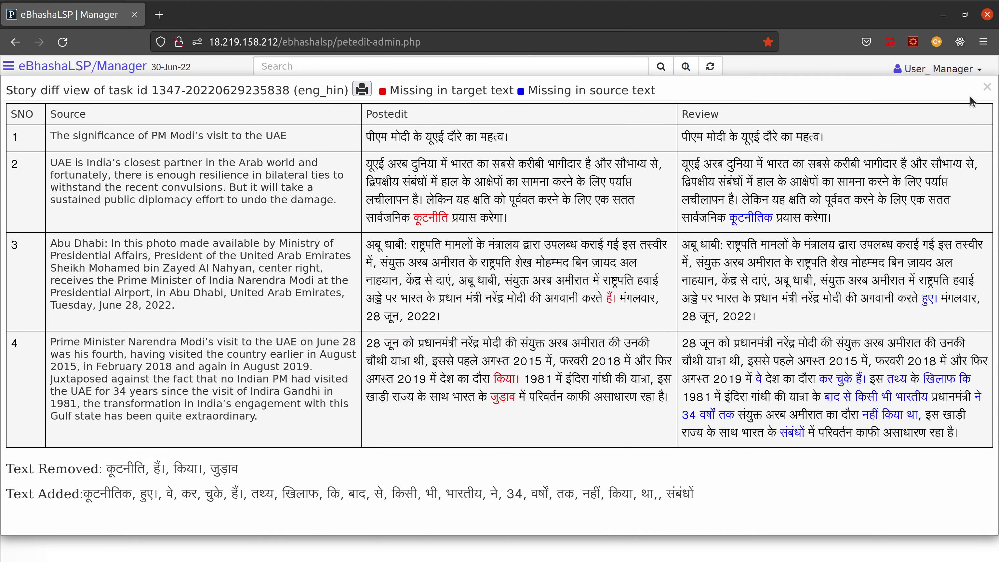
click(987, 87)
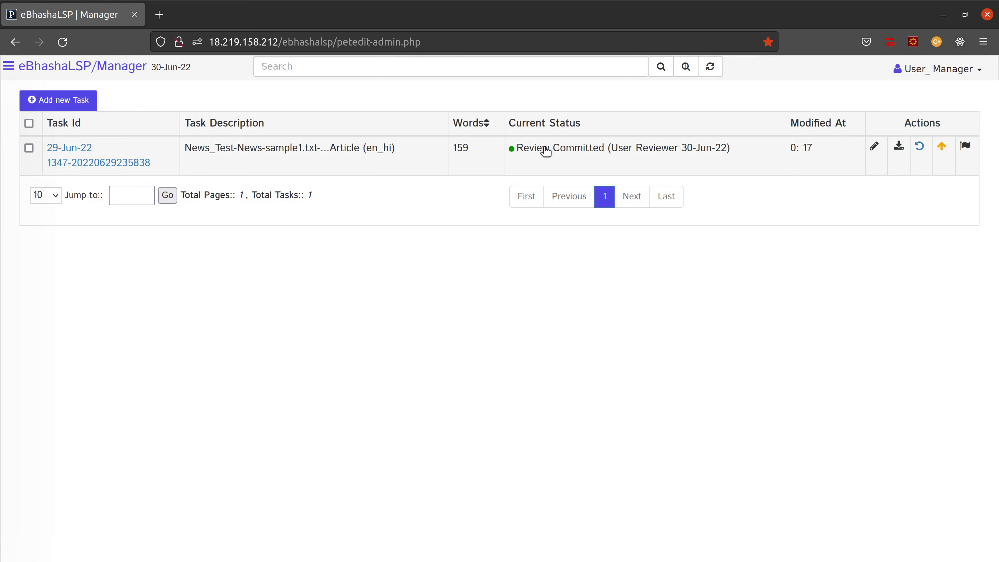
click(8, 66)
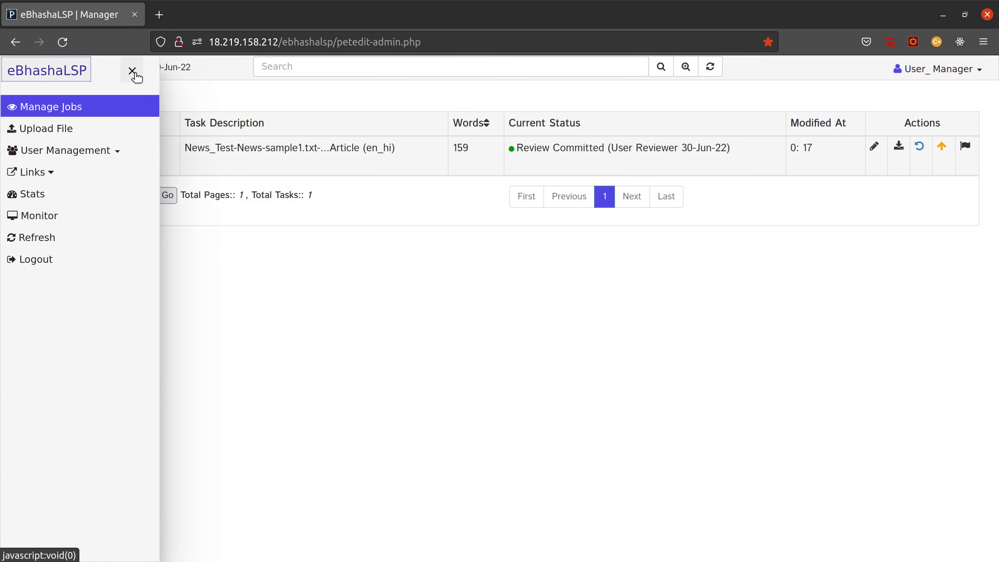
click(133, 71)
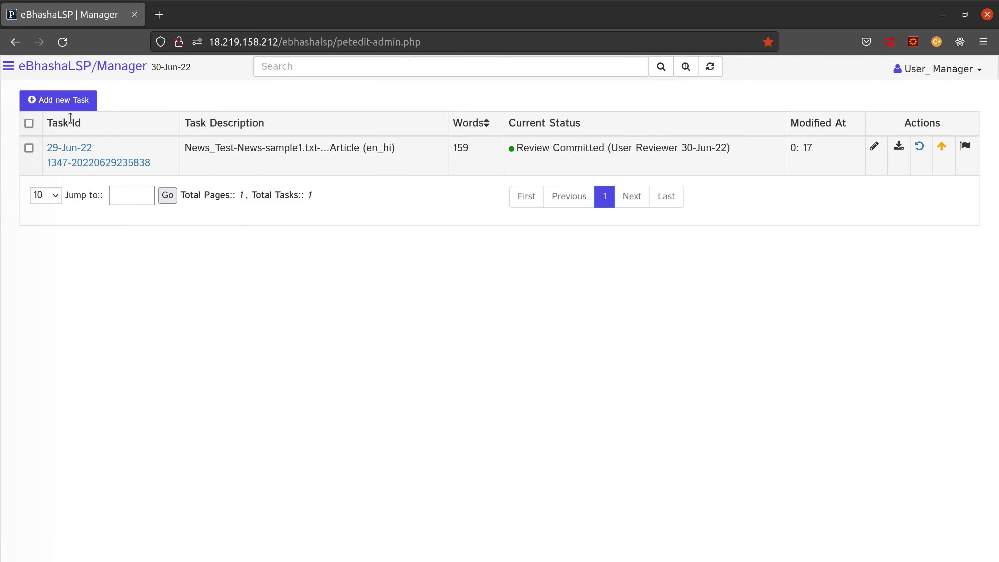